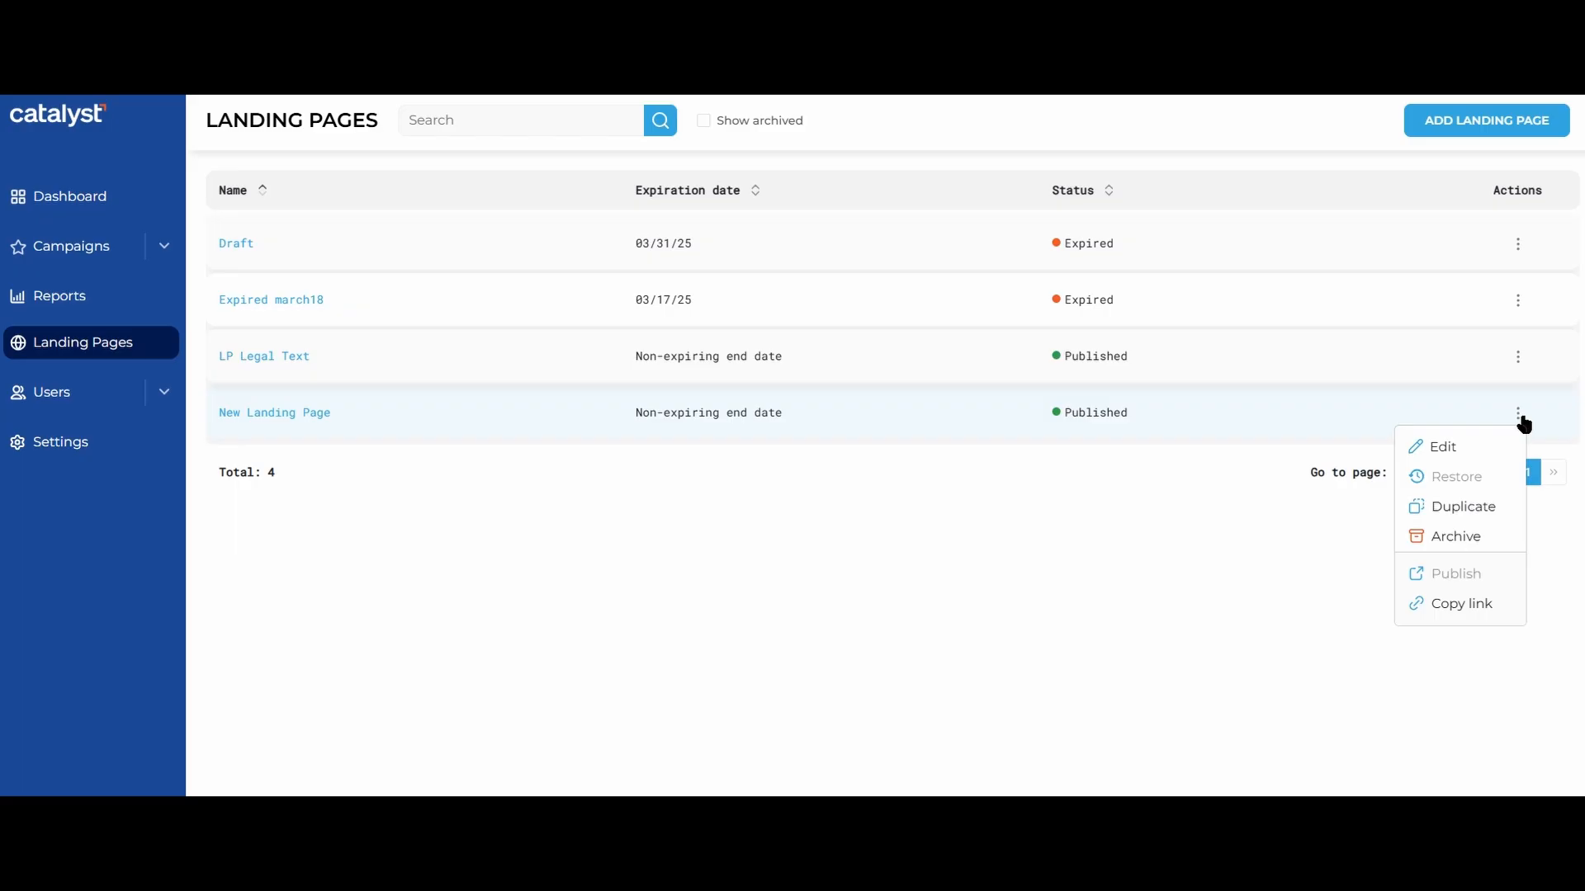
Step: Review the details and preview of the existing "New Landing Page" and return to the landing pages list
{"action": "left_click", "coordinate": [1522, 419]}
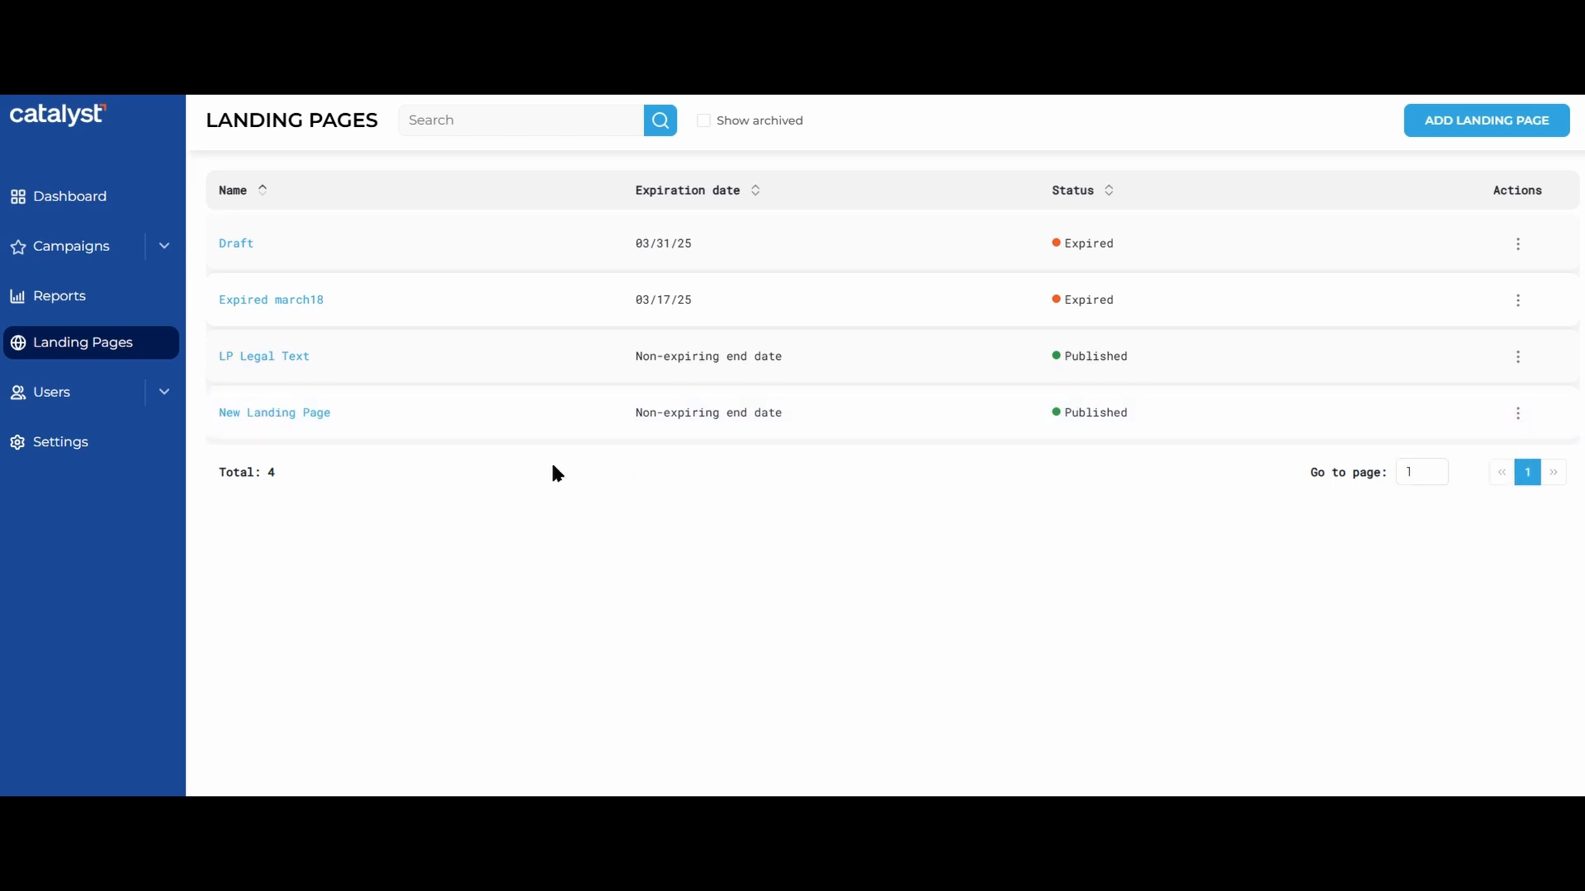
{"action": "left_click", "coordinate": [265, 418]}
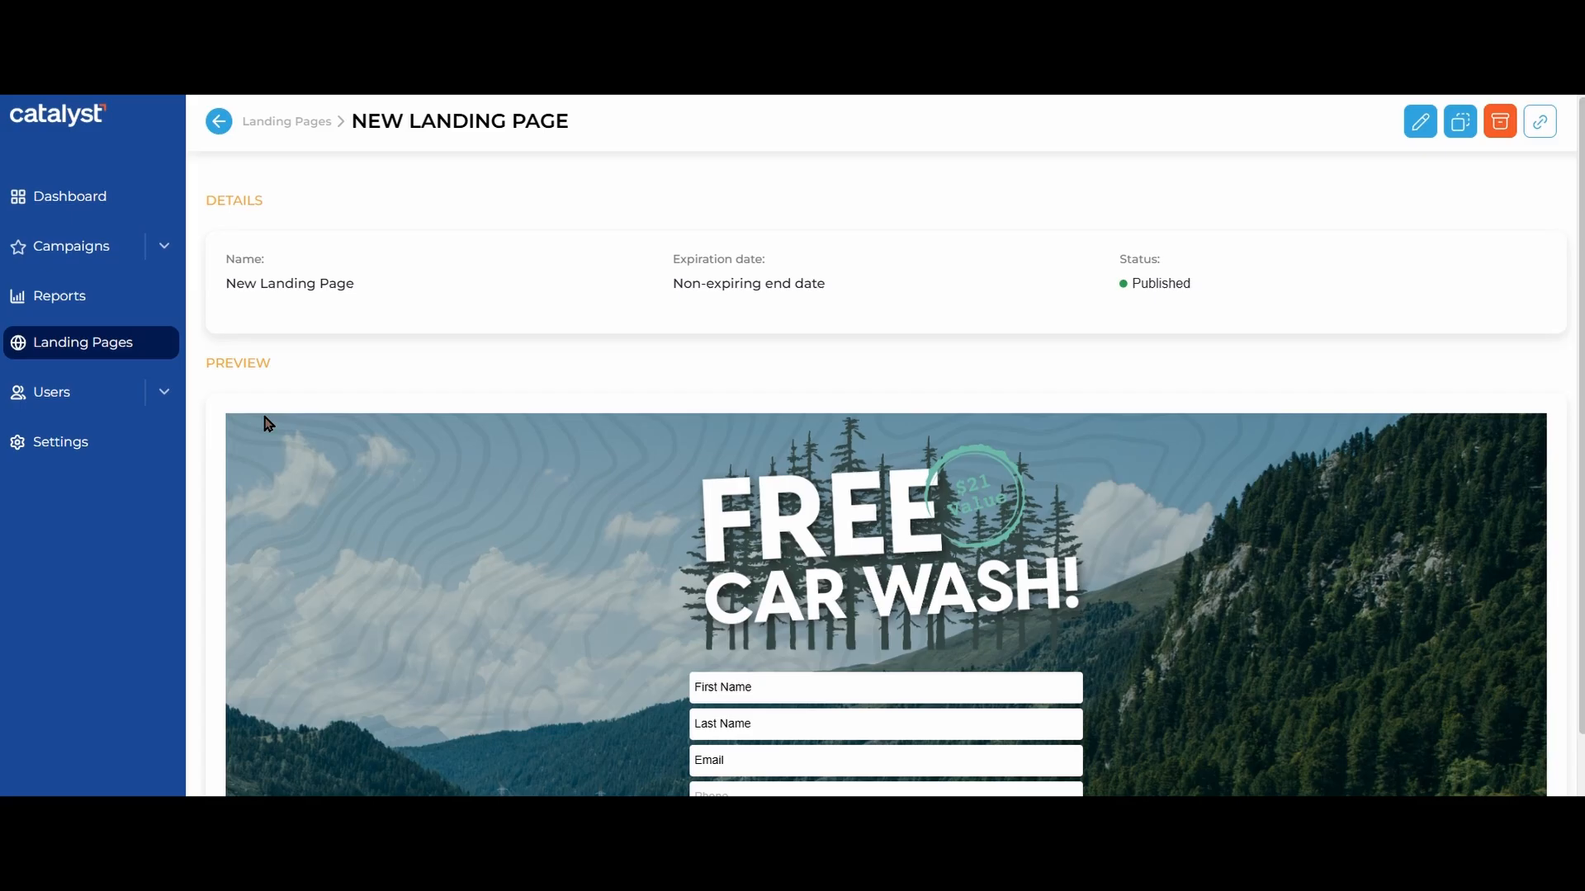
{"action": "scroll", "coordinate": [1457, 567], "scroll_direction": "down", "scroll_amount": 2}
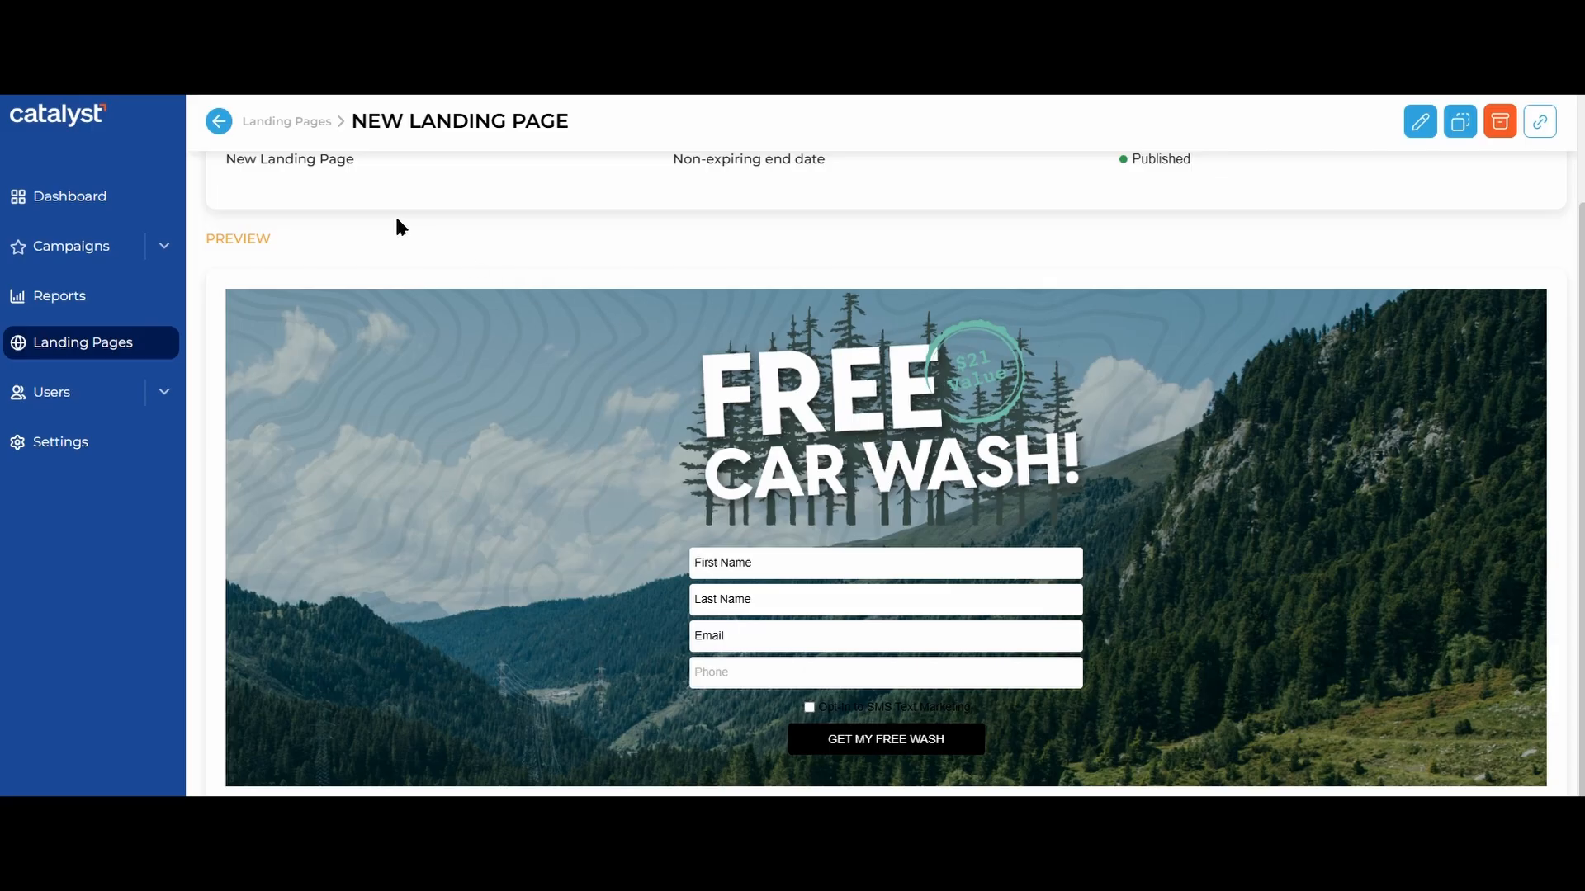
{"action": "left_click", "coordinate": [218, 124]}
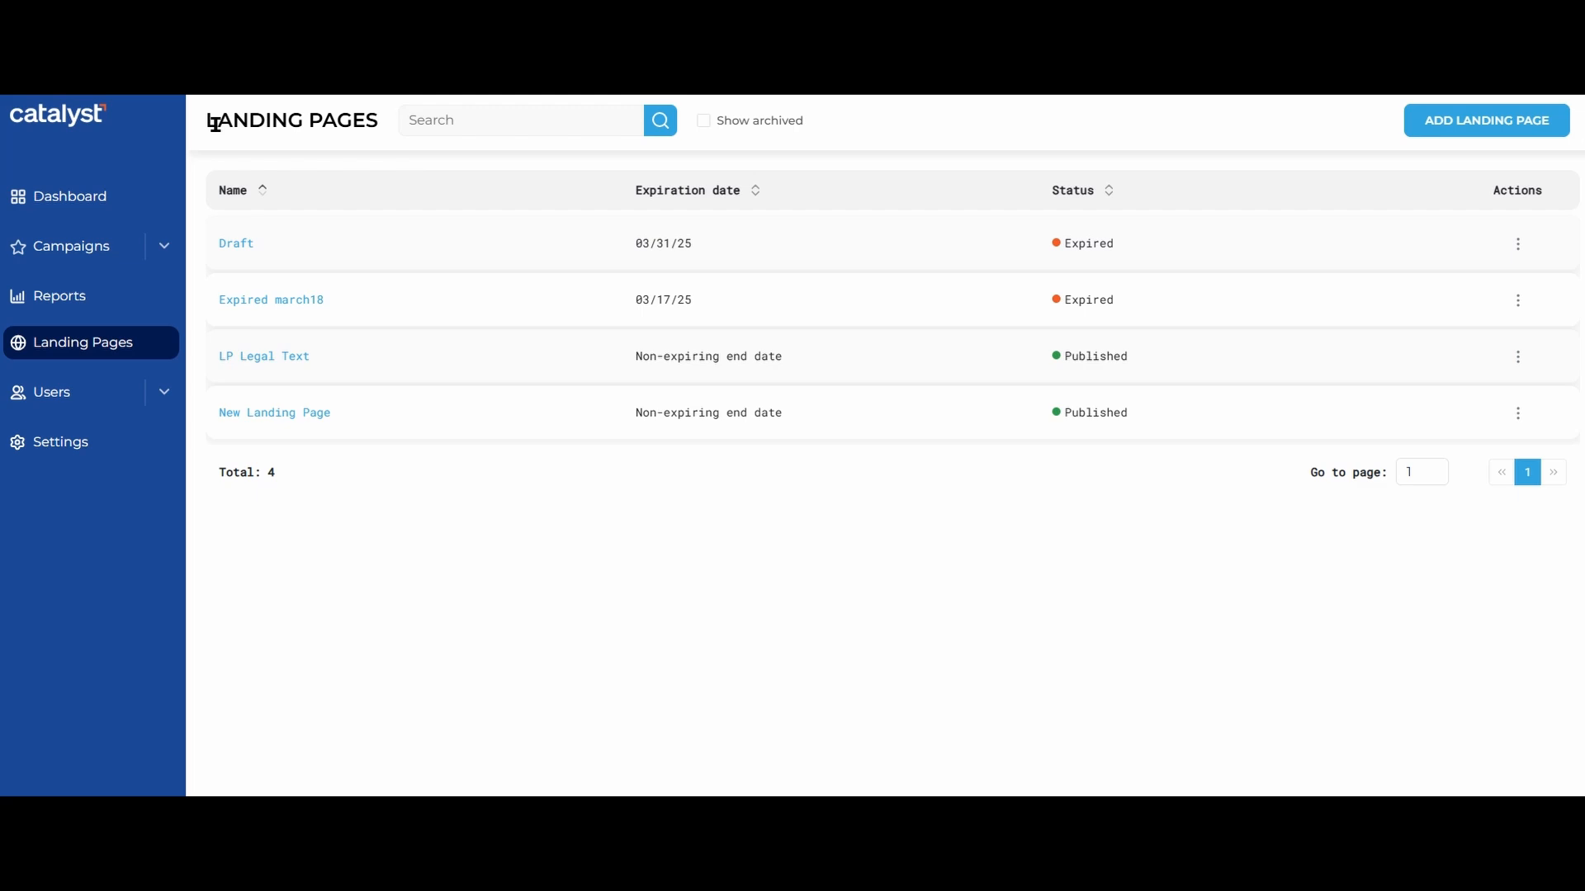
Step: Create a landing page named "Free Wash Landing Page" with a non-expiring end-date
{"action": "left_click", "coordinate": [1500, 124]}
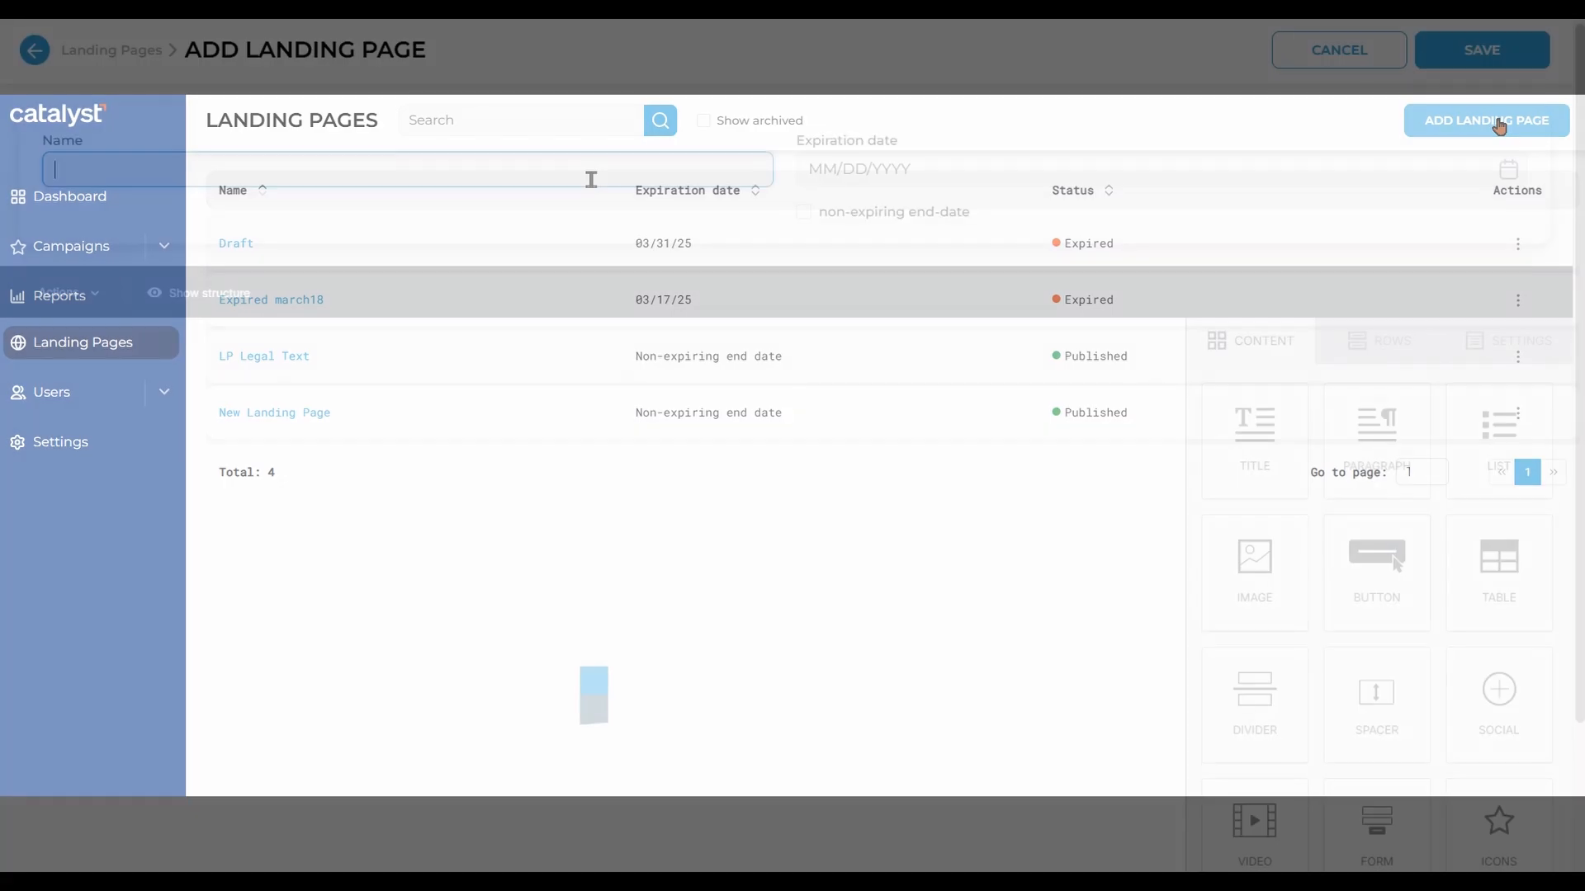
{"action": "type", "text": "Free Wash Landin"}
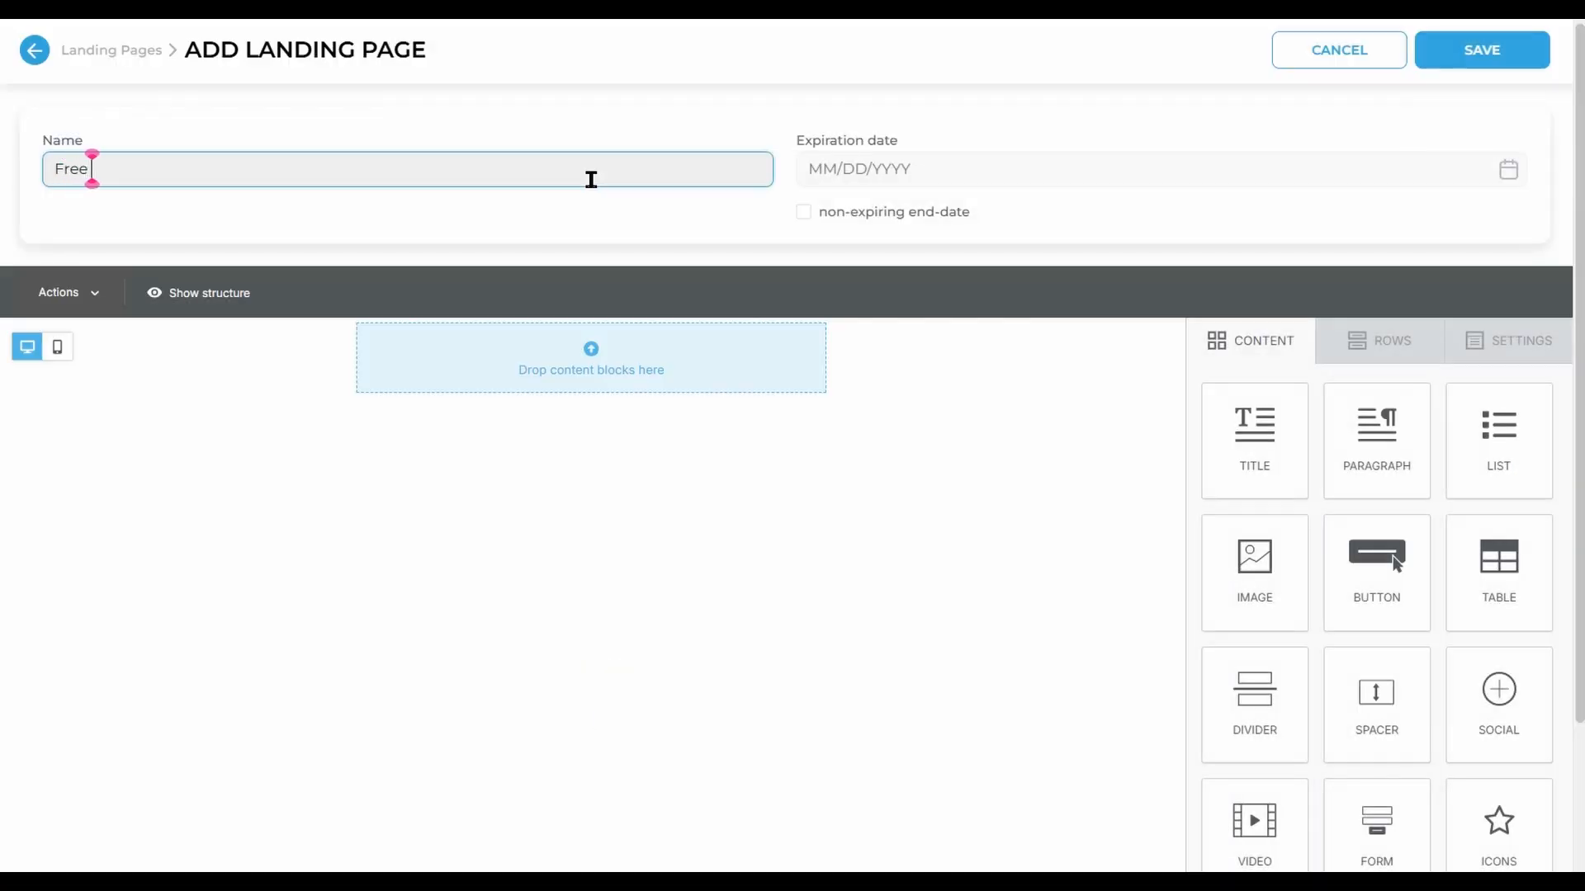
{"action": "type", "text": "g Page"}
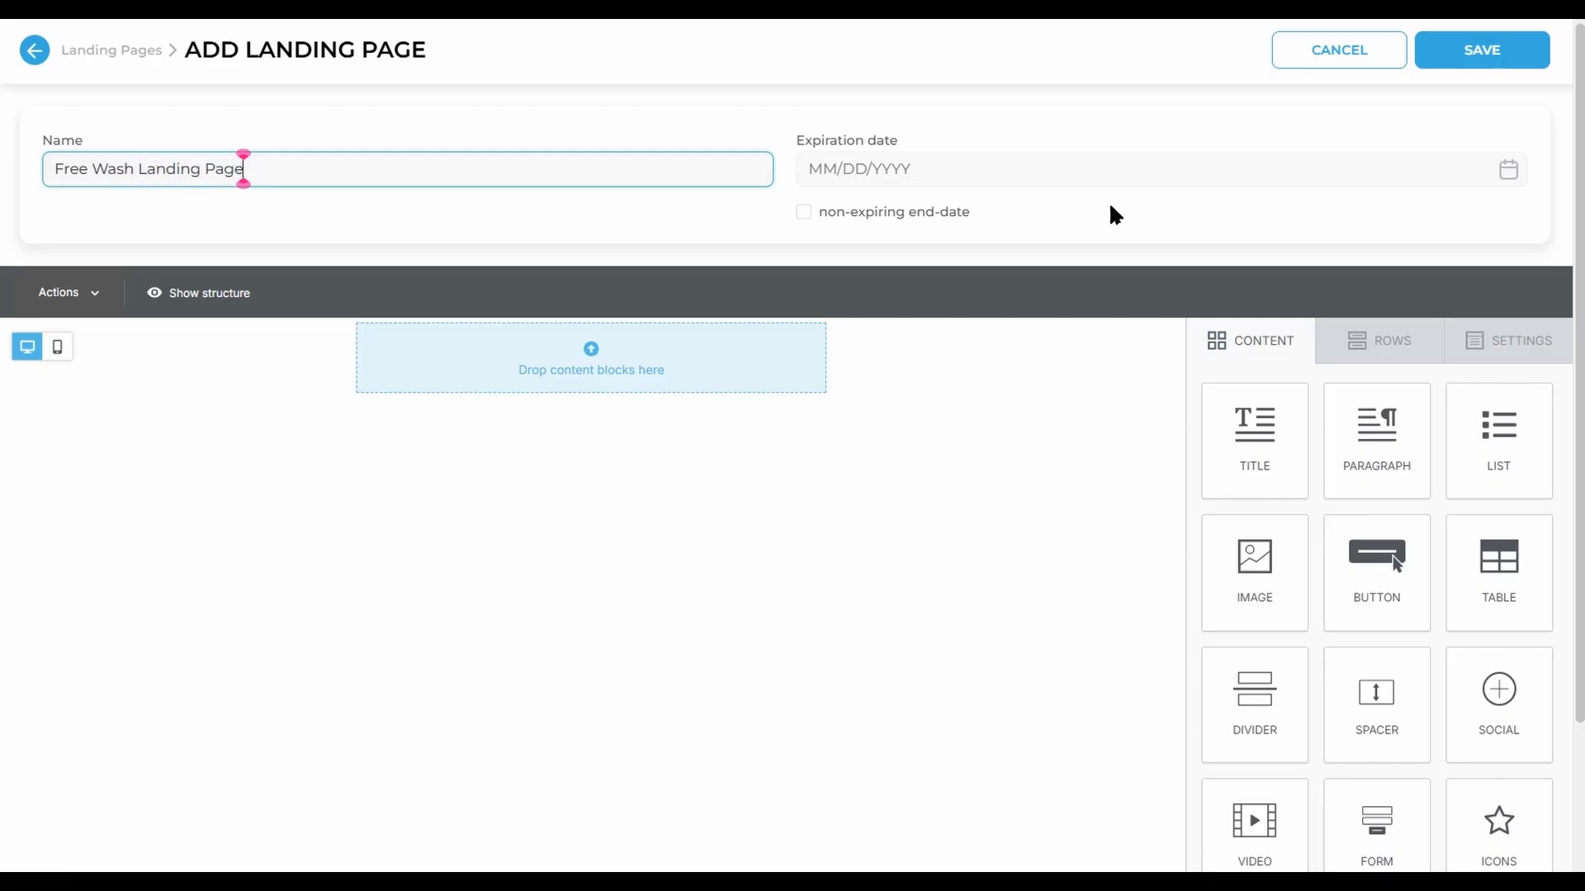
{"action": "left_click", "coordinate": [1510, 169]}
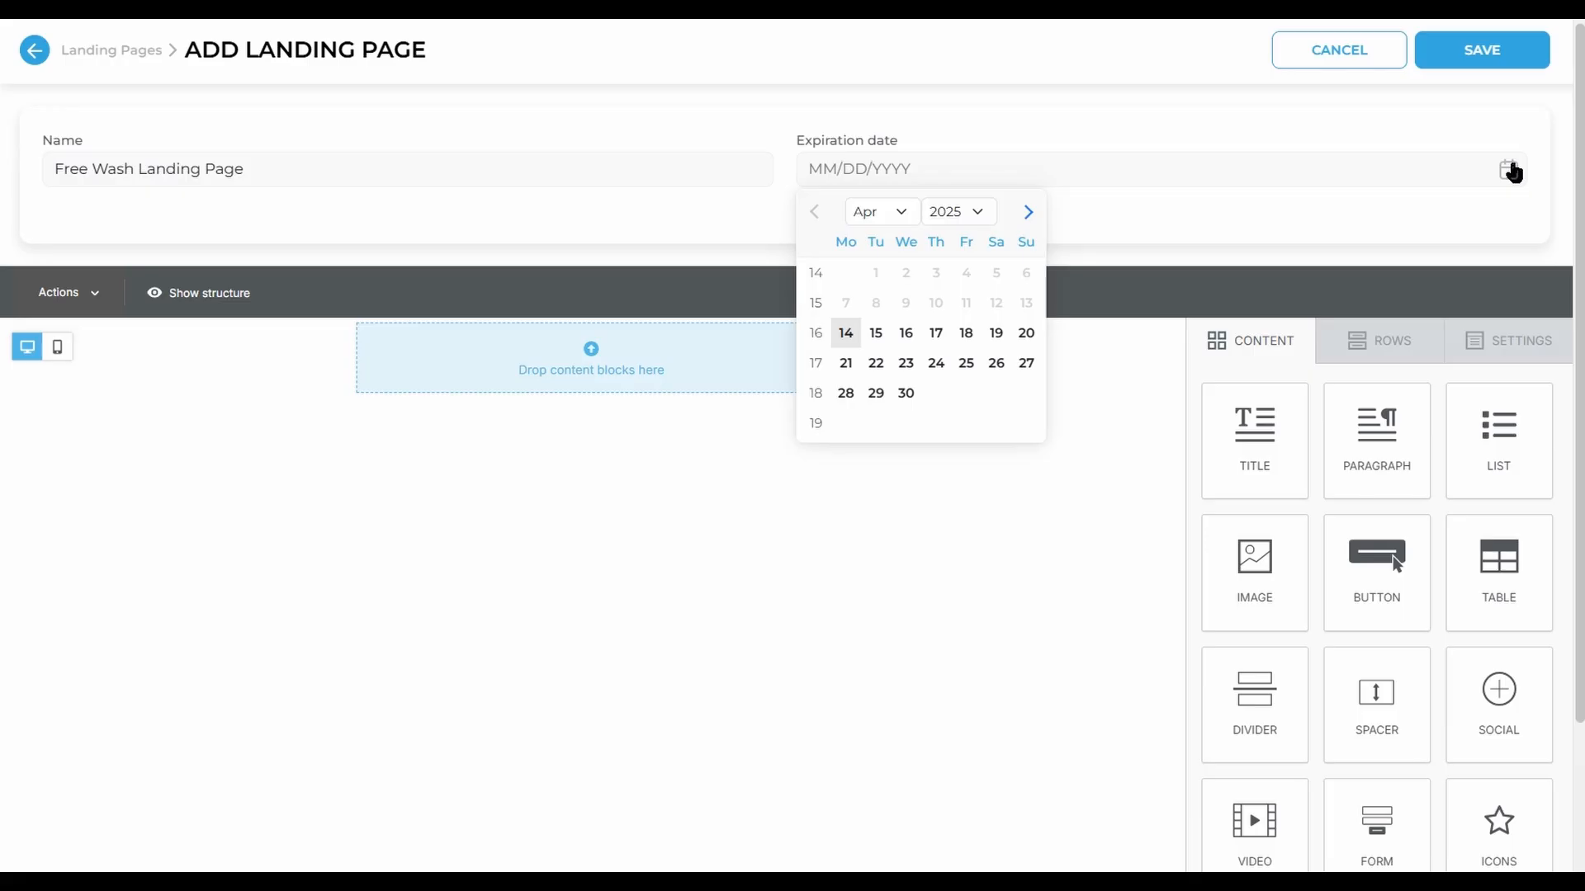
{"action": "left_click", "coordinate": [1199, 221]}
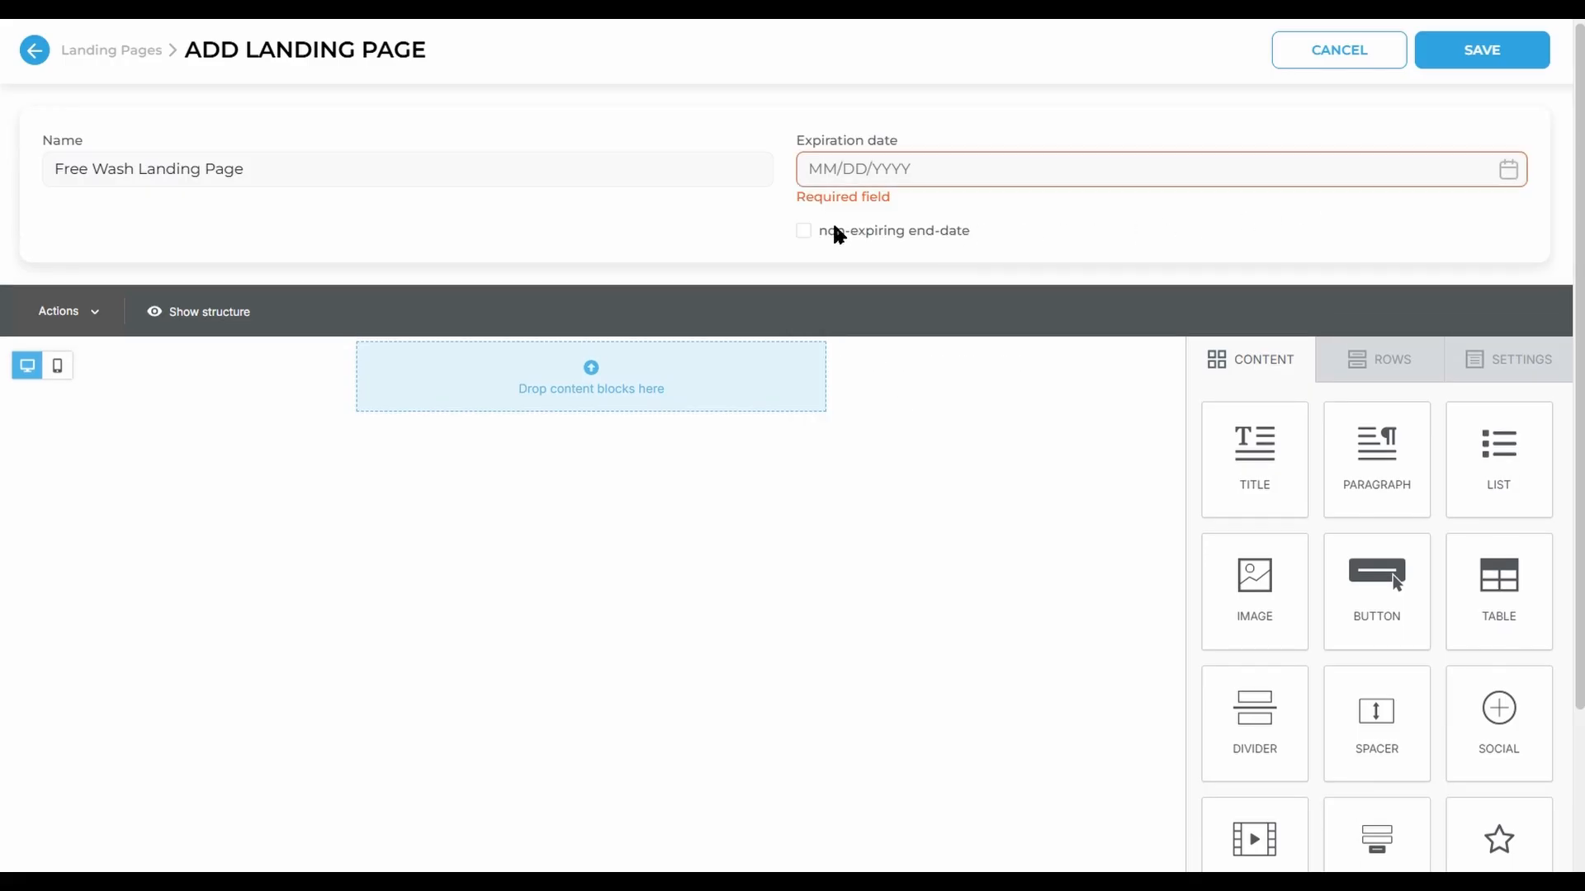
{"action": "left_click", "coordinate": [803, 233]}
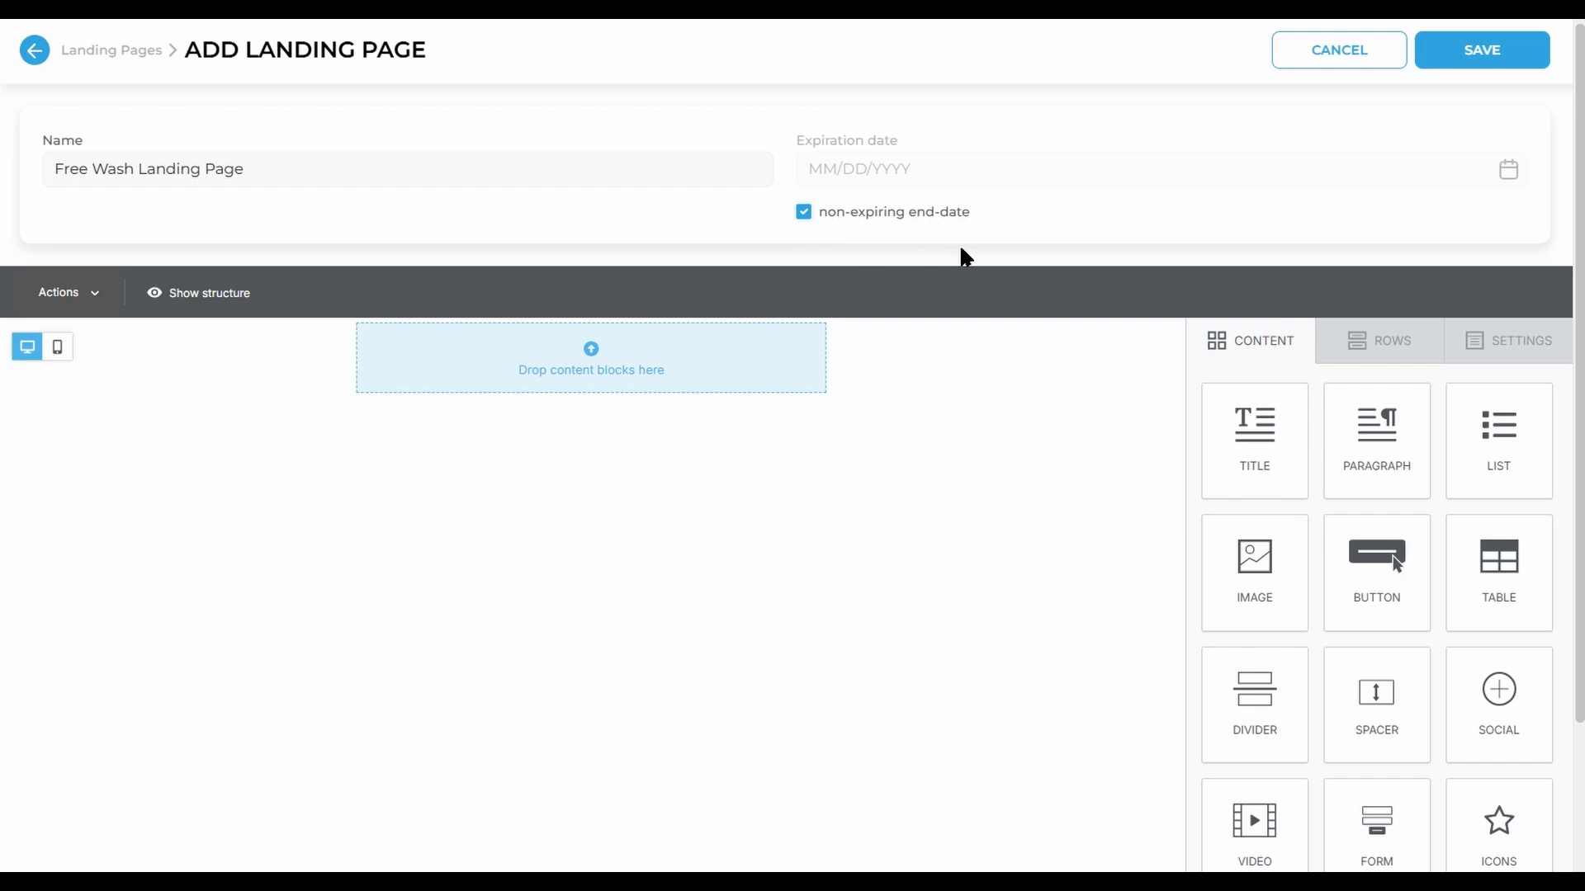
Step: Enable the page's background image and use Background.png from the file manager
{"action": "left_click", "coordinate": [1523, 351]}
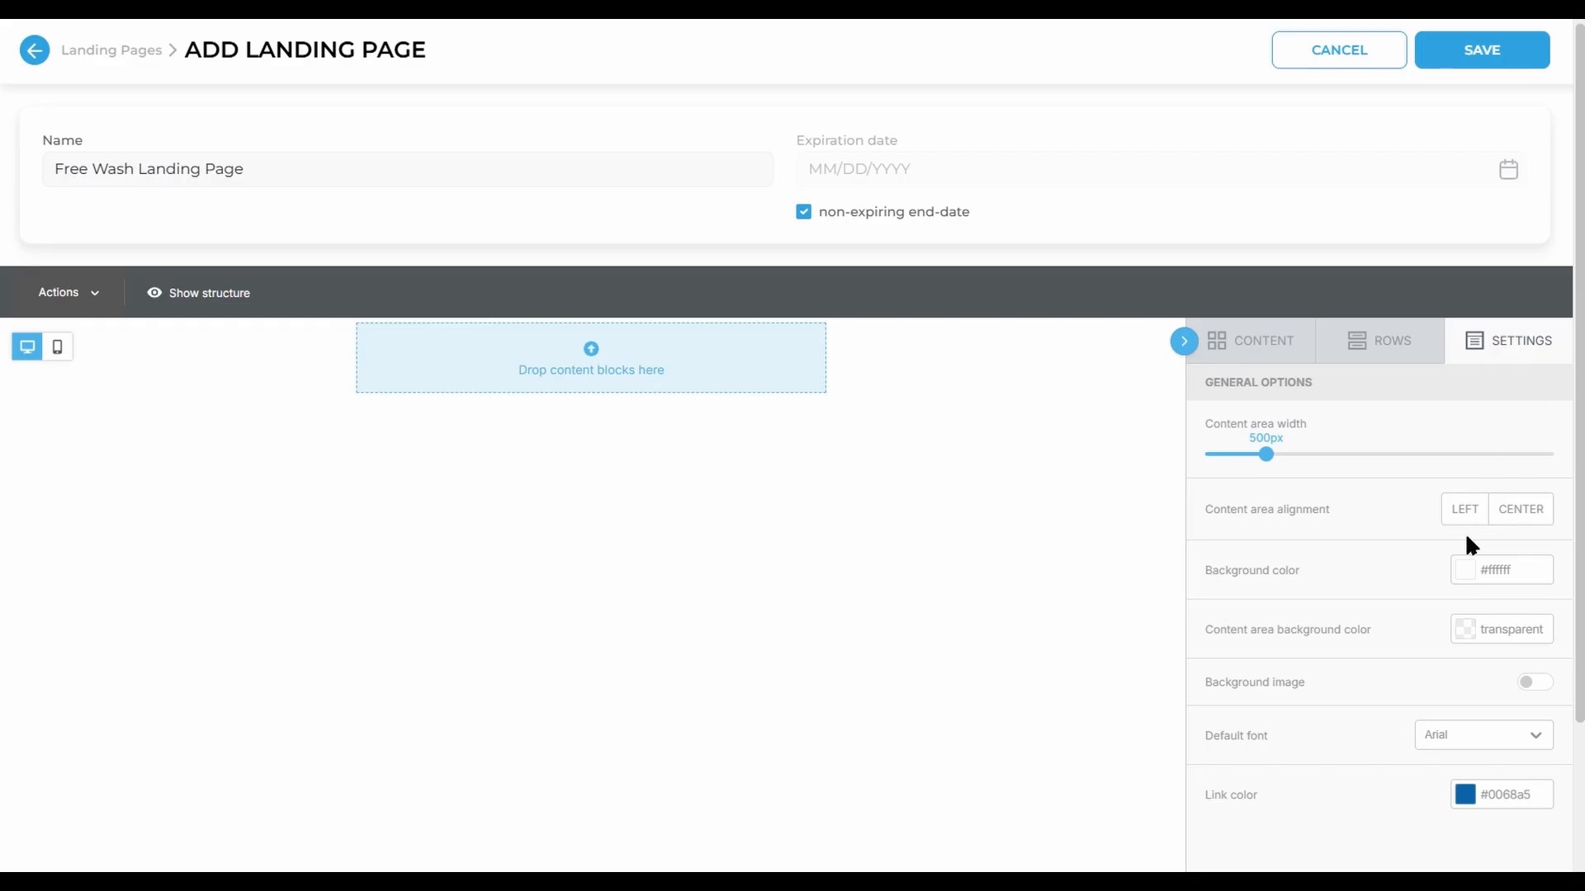
{"action": "left_click", "coordinate": [1537, 685]}
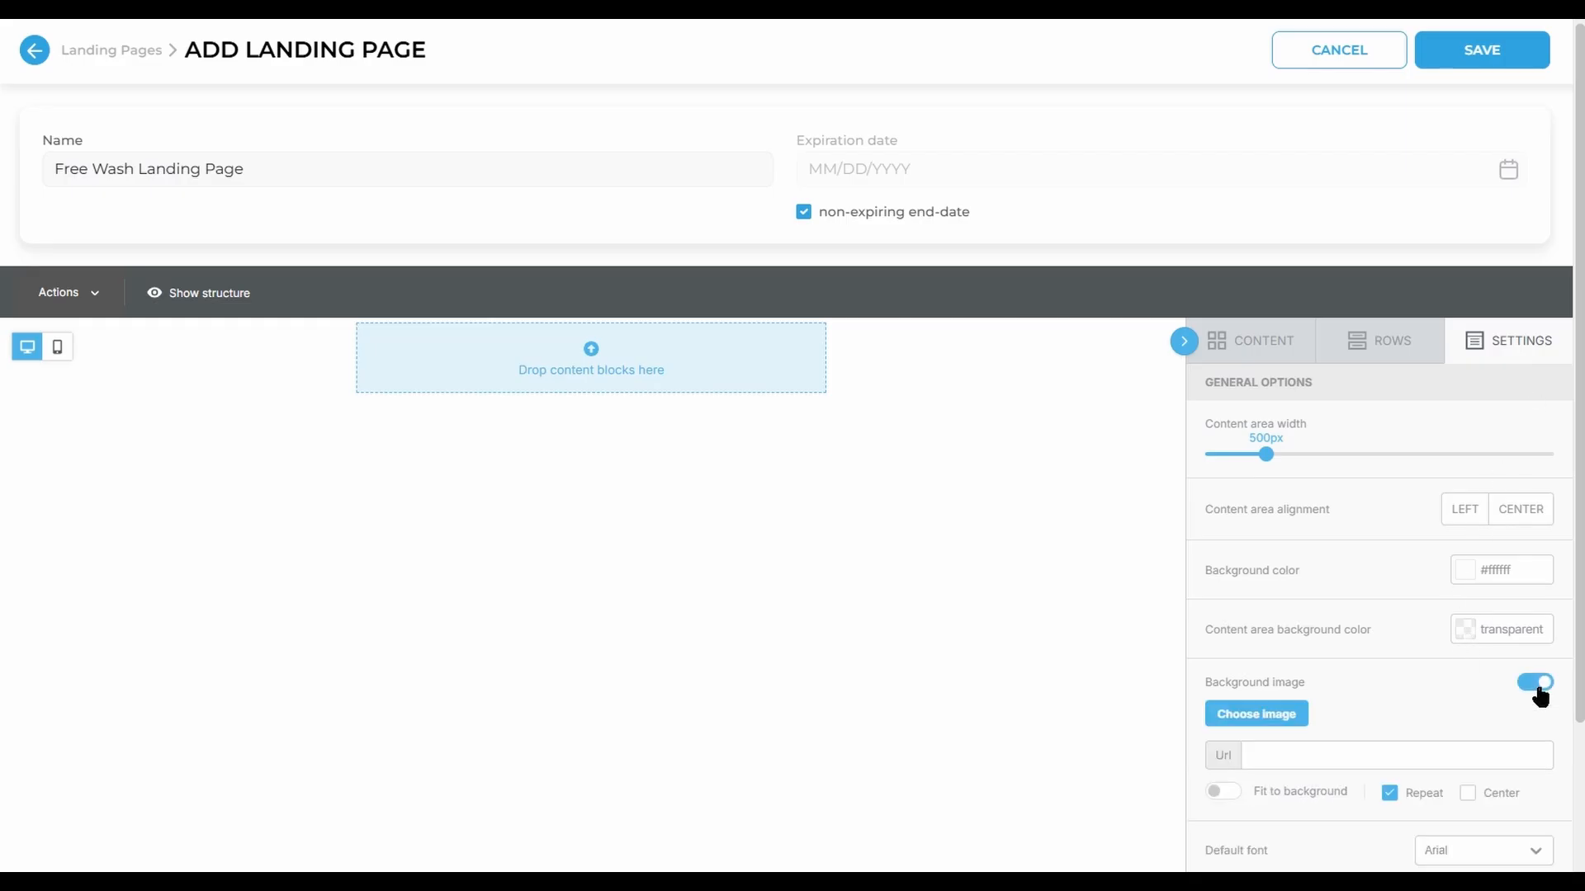
{"action": "left_click", "coordinate": [1272, 723]}
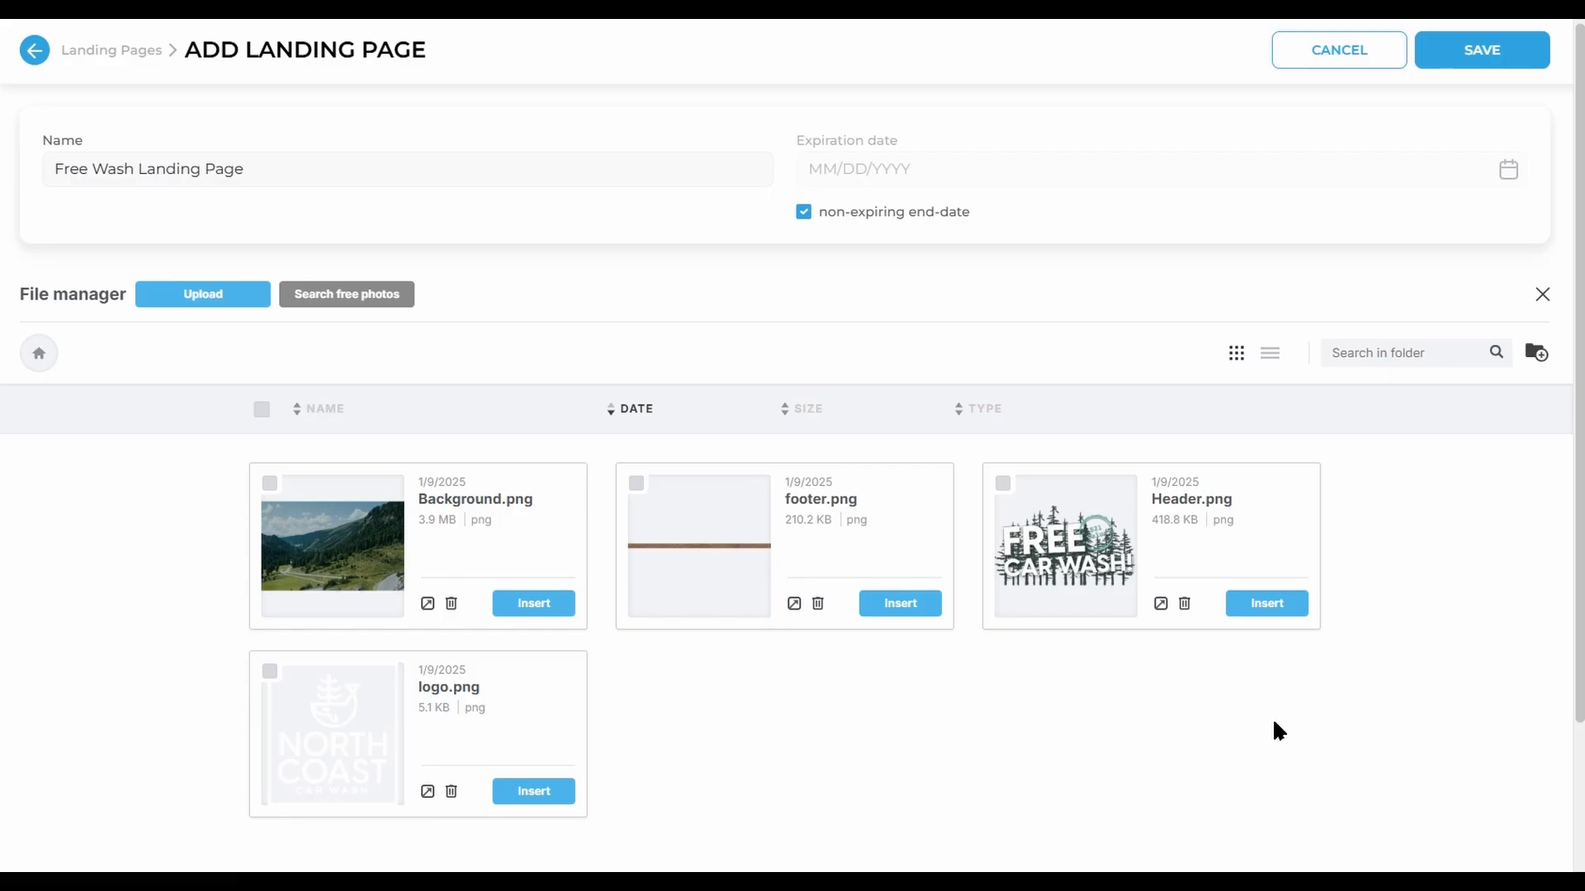
{"action": "left_click", "coordinate": [564, 609]}
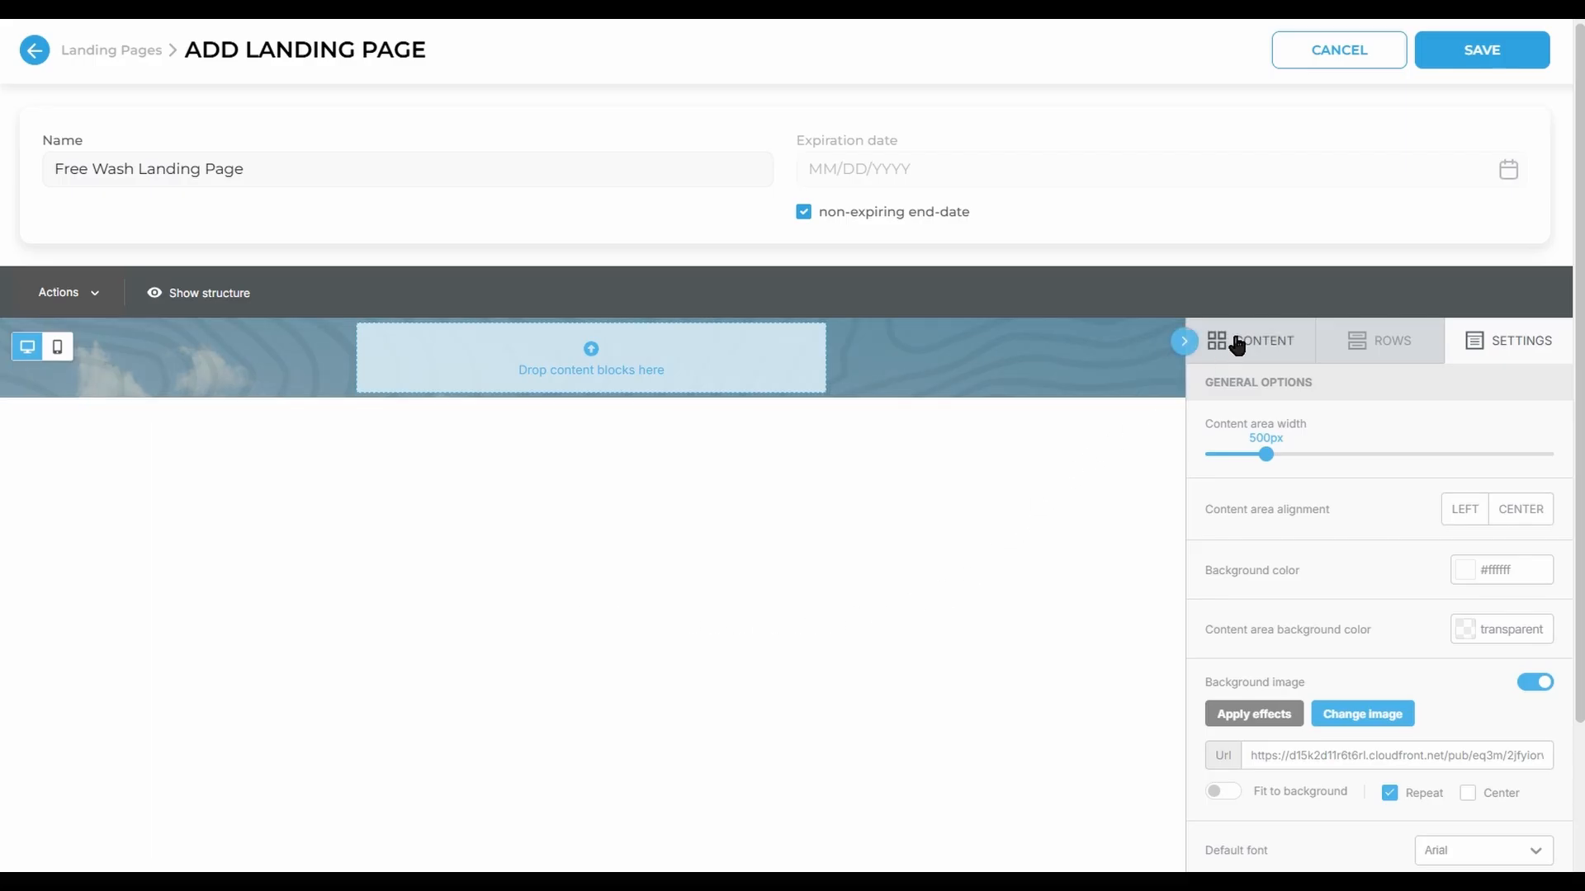
Step: Add an image block to the empty content area and insert Header.png into it
{"action": "left_click", "coordinate": [1306, 341]}
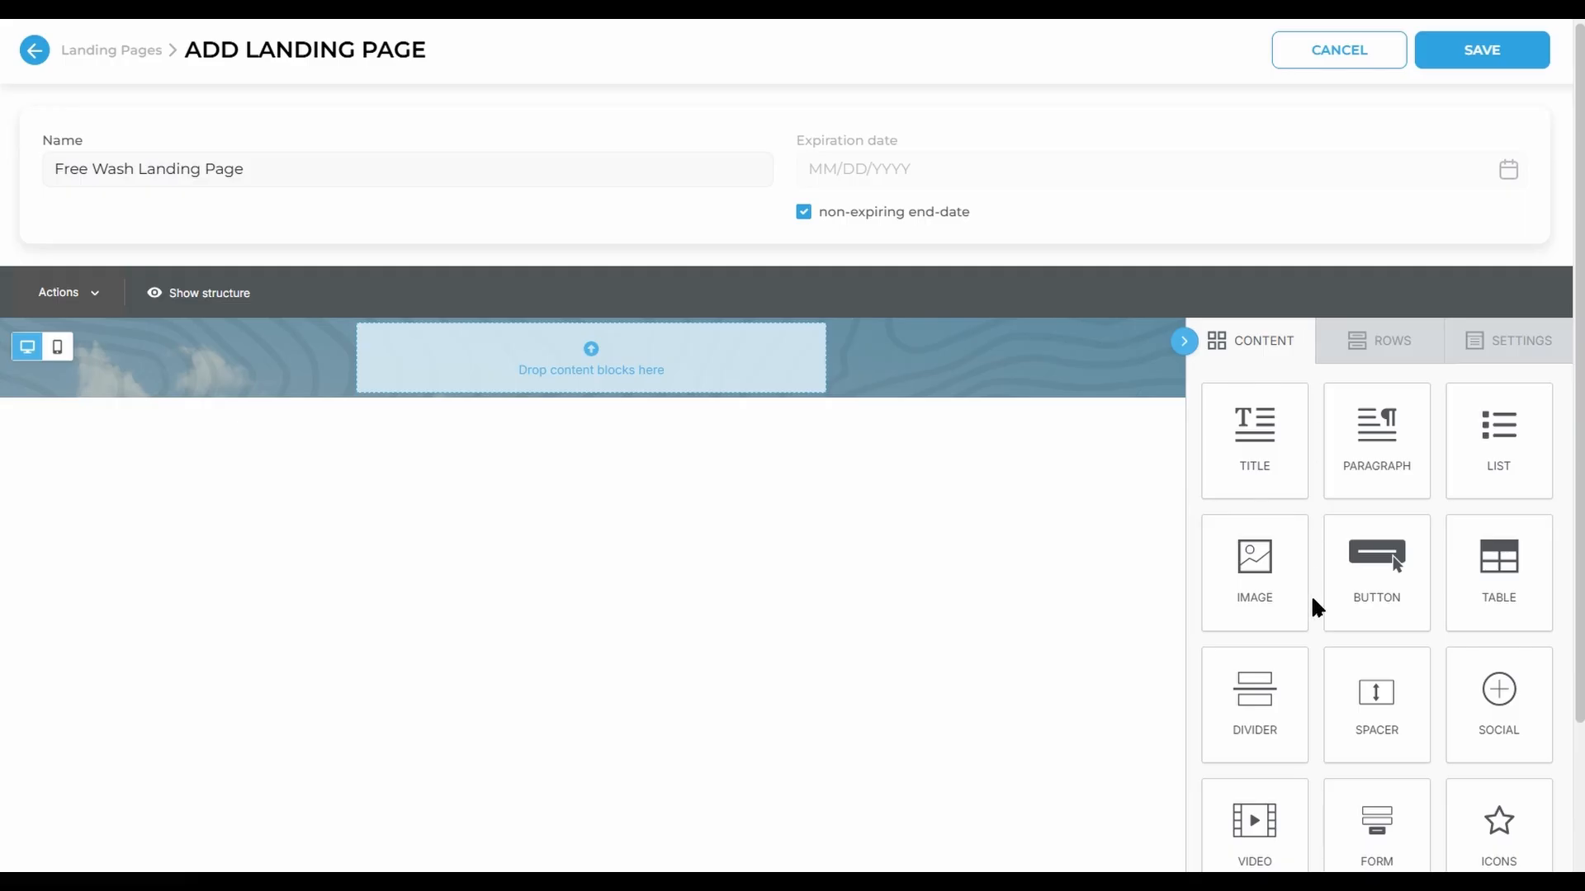
{"action": "left_click_drag", "start_coordinate": [1284, 605], "coordinate": [661, 364]}
{"action": "left_click", "coordinate": [593, 444]}
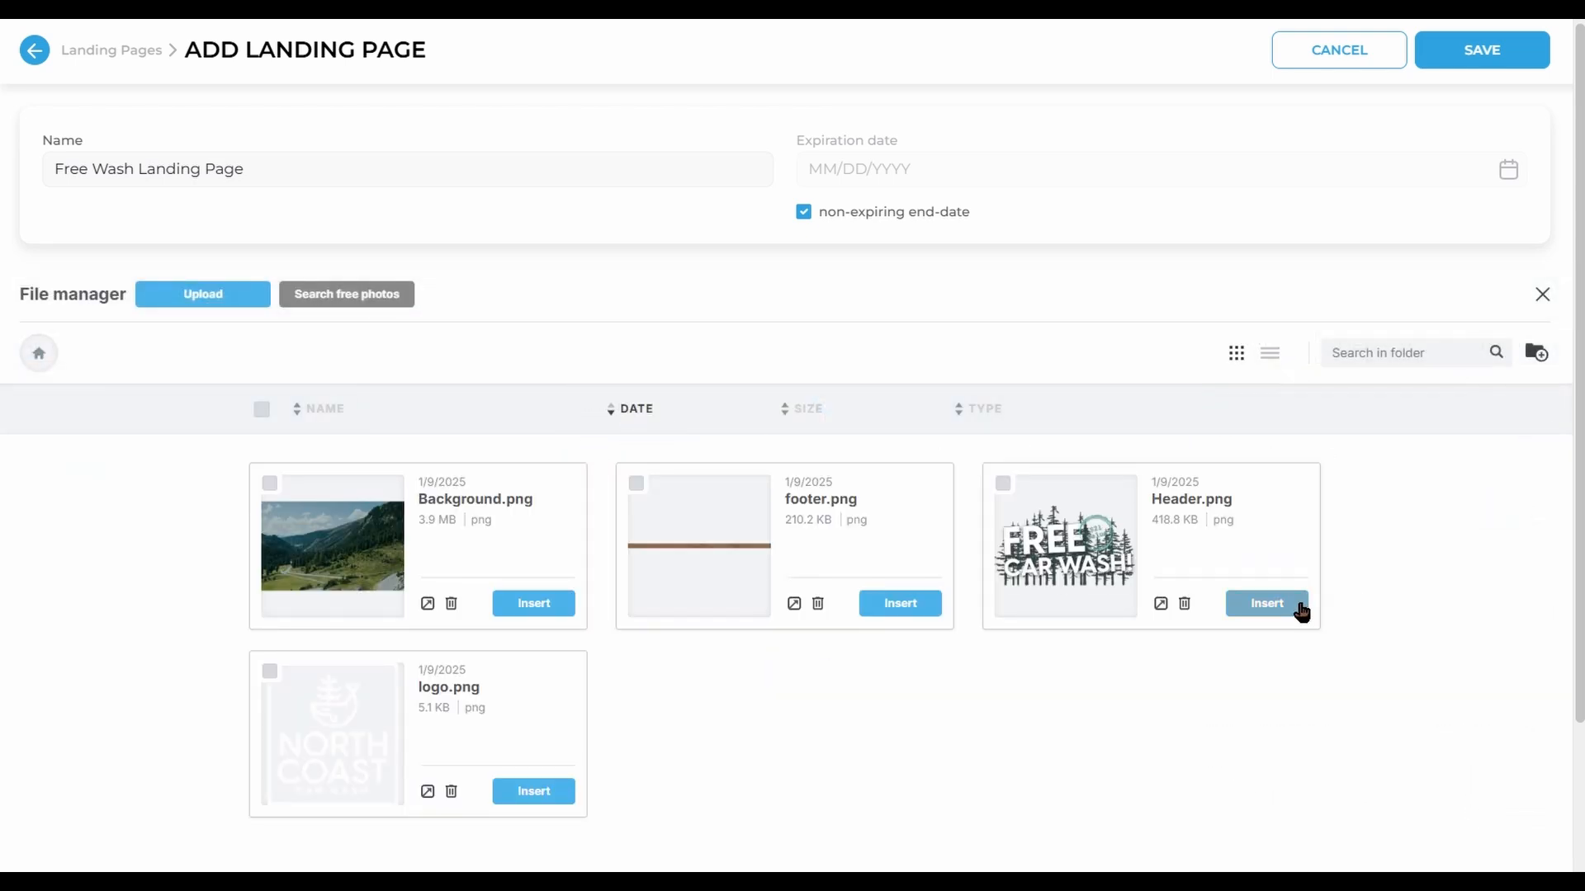
{"action": "left_click", "coordinate": [1301, 612]}
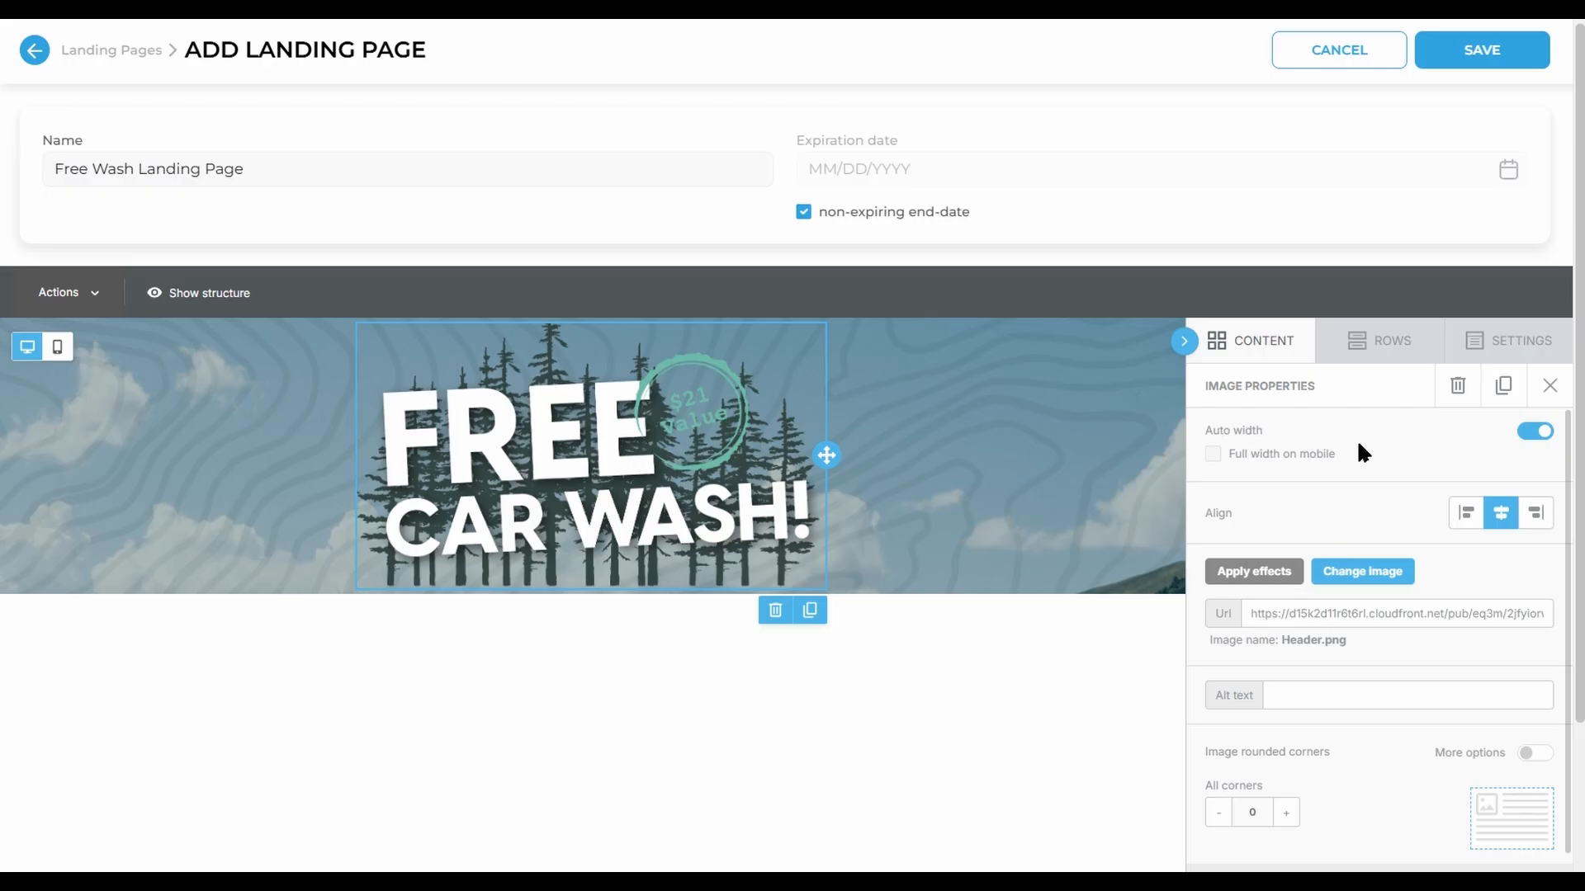
Step: Add a single-column row below the header image and fill it with a text block followed by a form
{"action": "left_click", "coordinate": [1376, 346]}
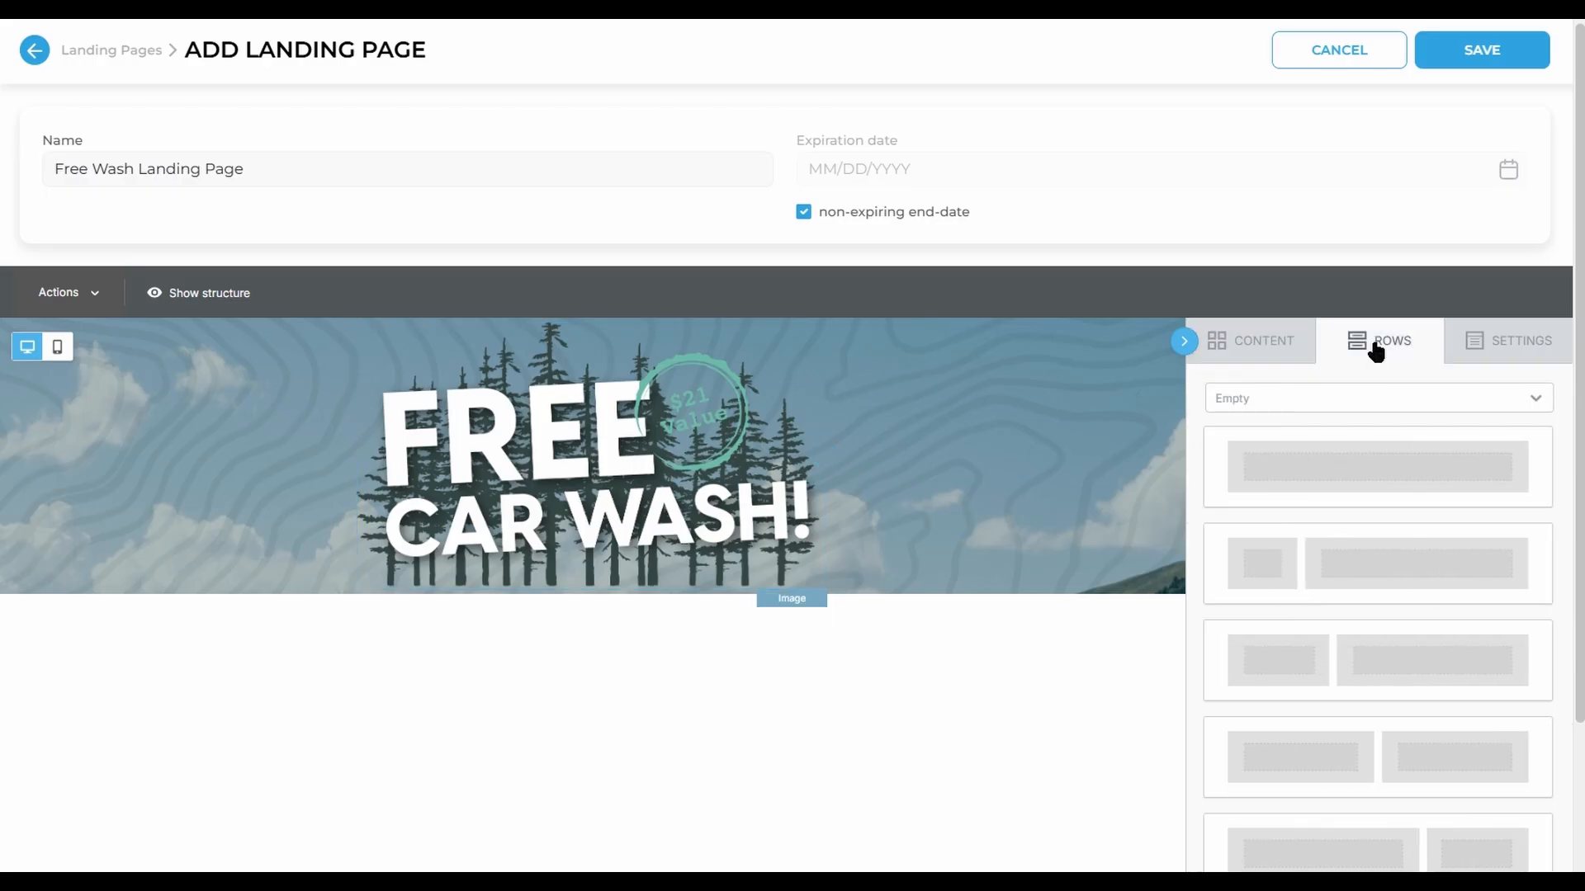
{"action": "left_click_drag", "start_coordinate": [1387, 450], "coordinate": [596, 588]}
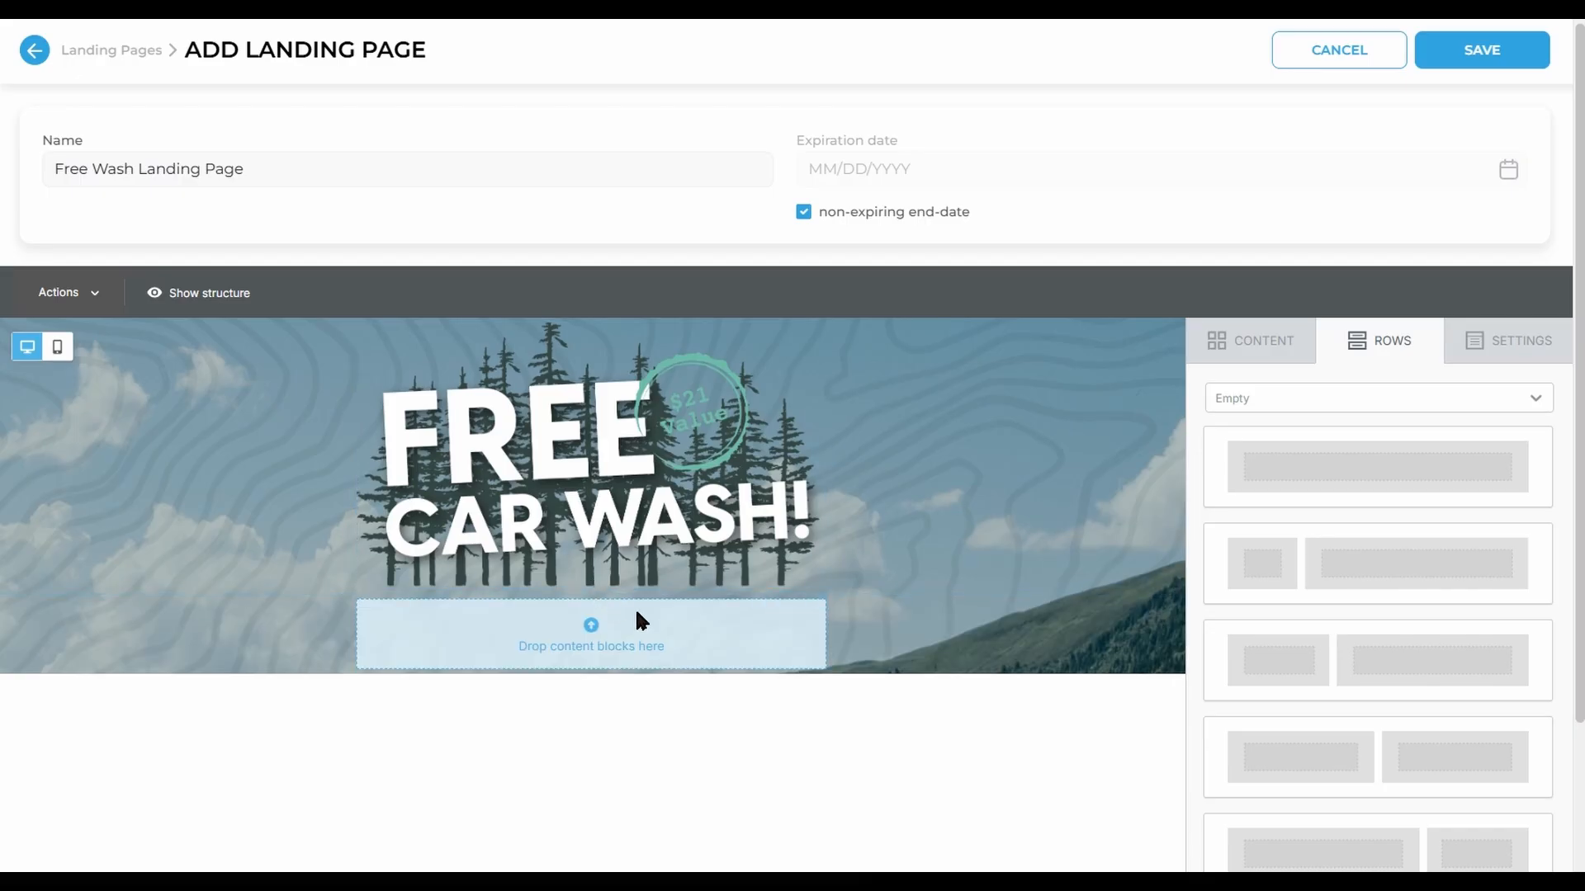
{"action": "left_click", "coordinate": [1220, 342]}
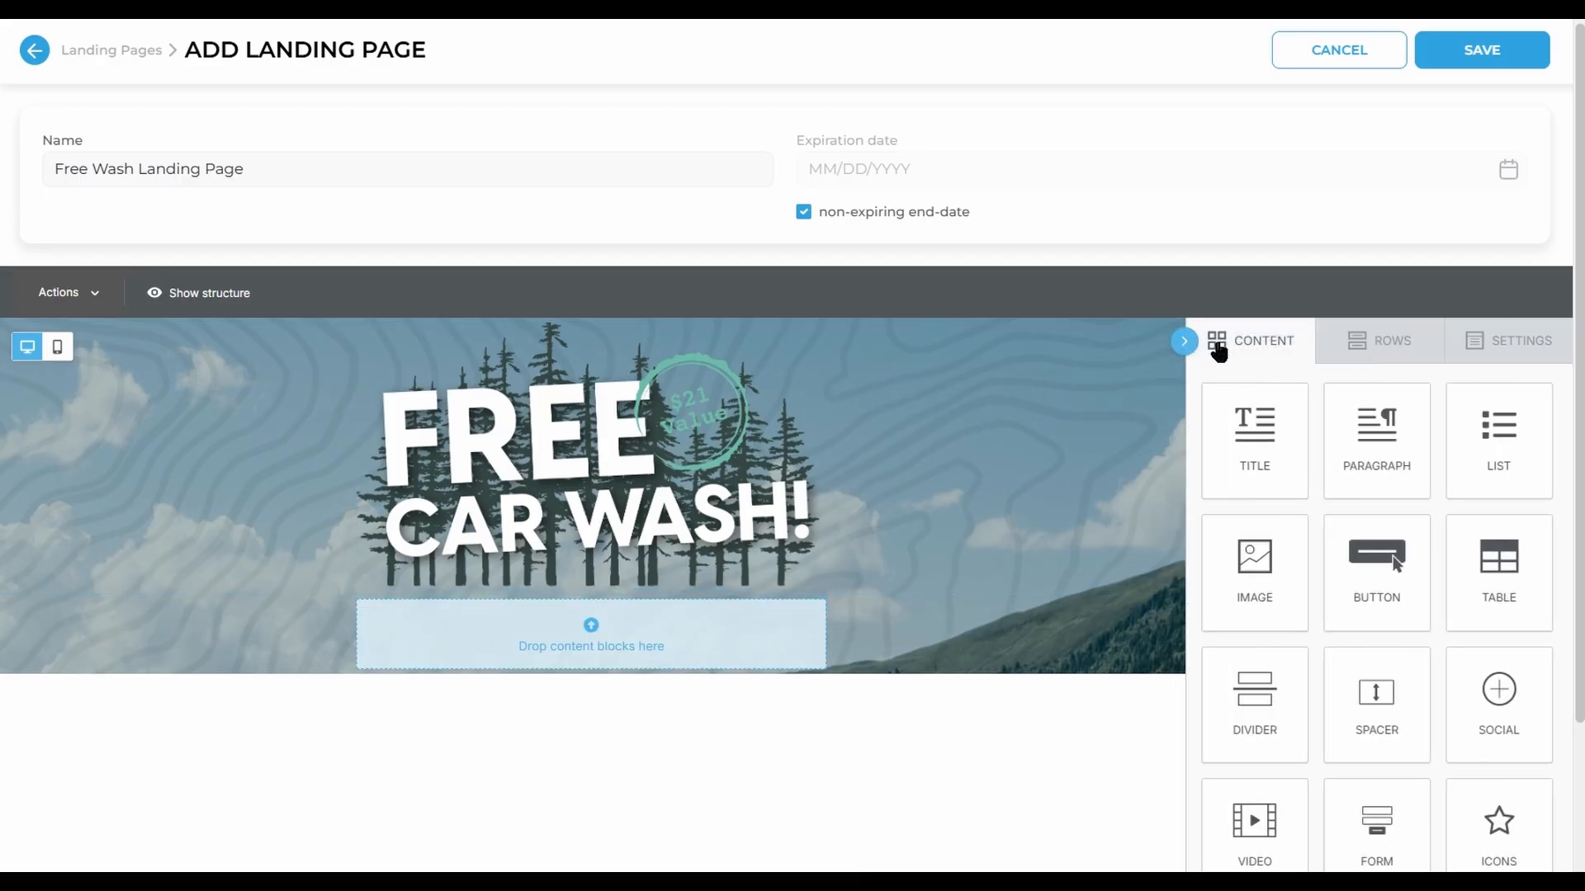
{"action": "scroll", "coordinate": [1302, 539], "scroll_direction": "down", "scroll_amount": 3}
{"action": "left_click_drag", "start_coordinate": [1374, 780], "coordinate": [553, 491]}
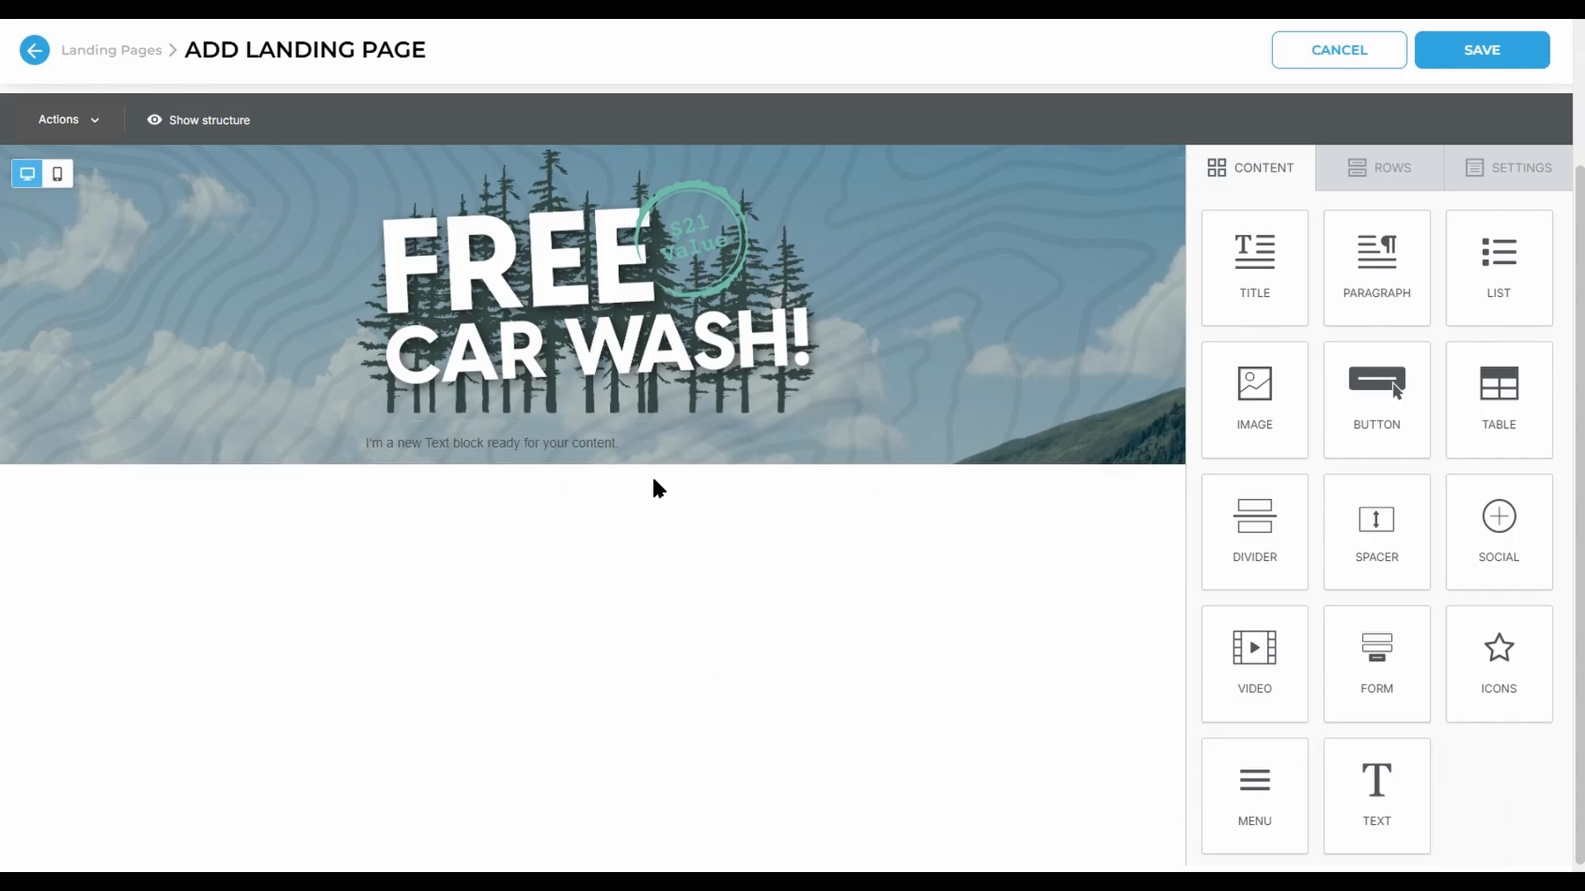
{"action": "left_click_drag", "start_coordinate": [1377, 669], "coordinate": [551, 459]}
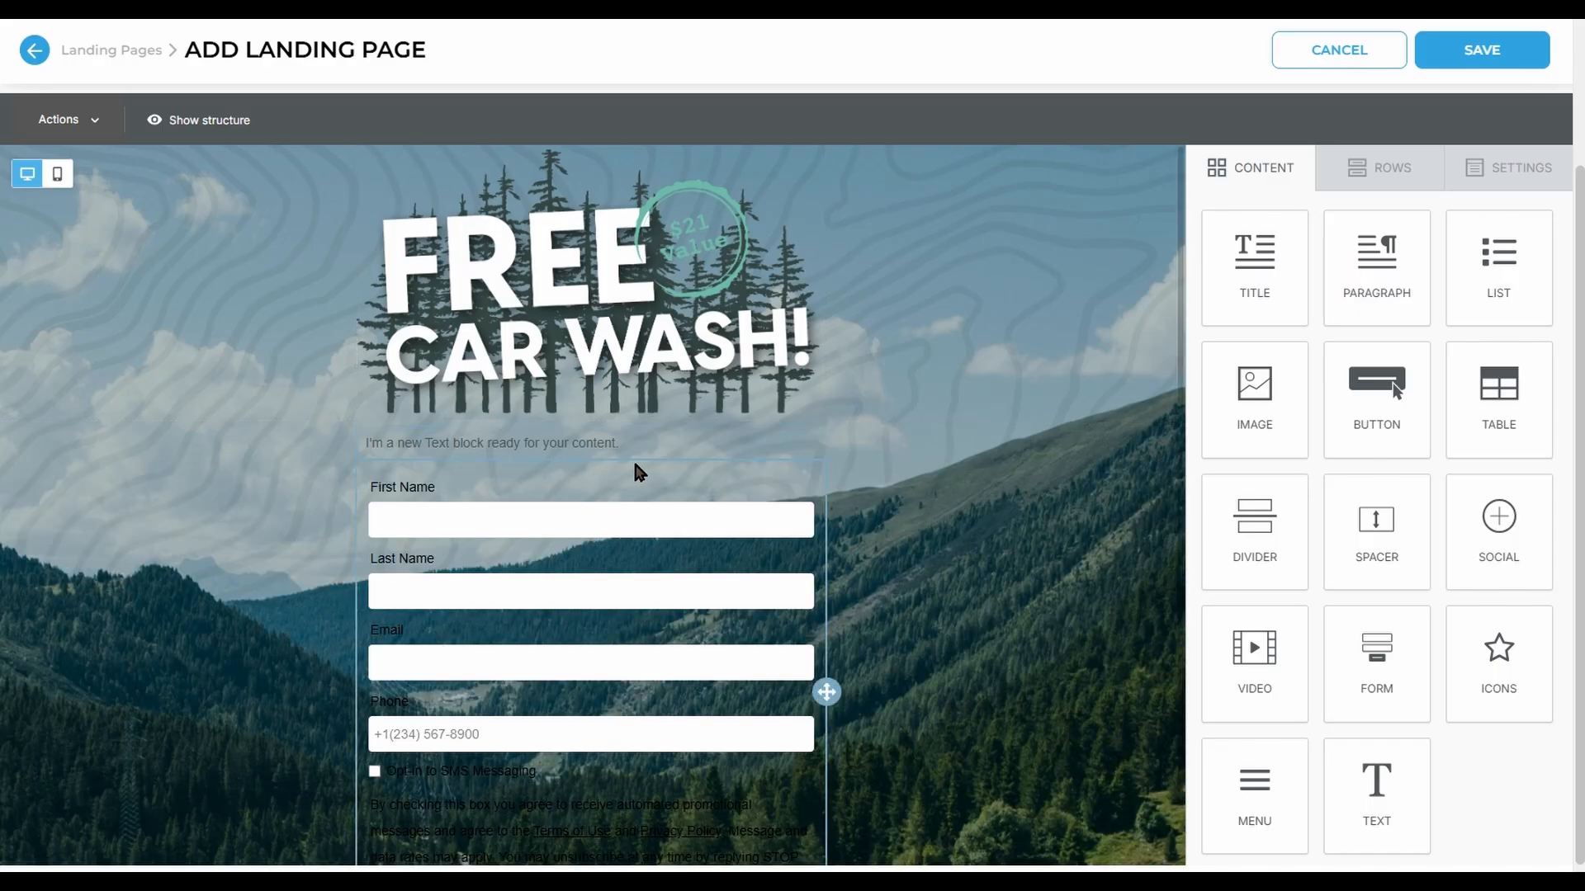
Step: Set the content area background color of the row holding the form to the grey-green #729687
{"action": "left_click", "coordinate": [949, 587]}
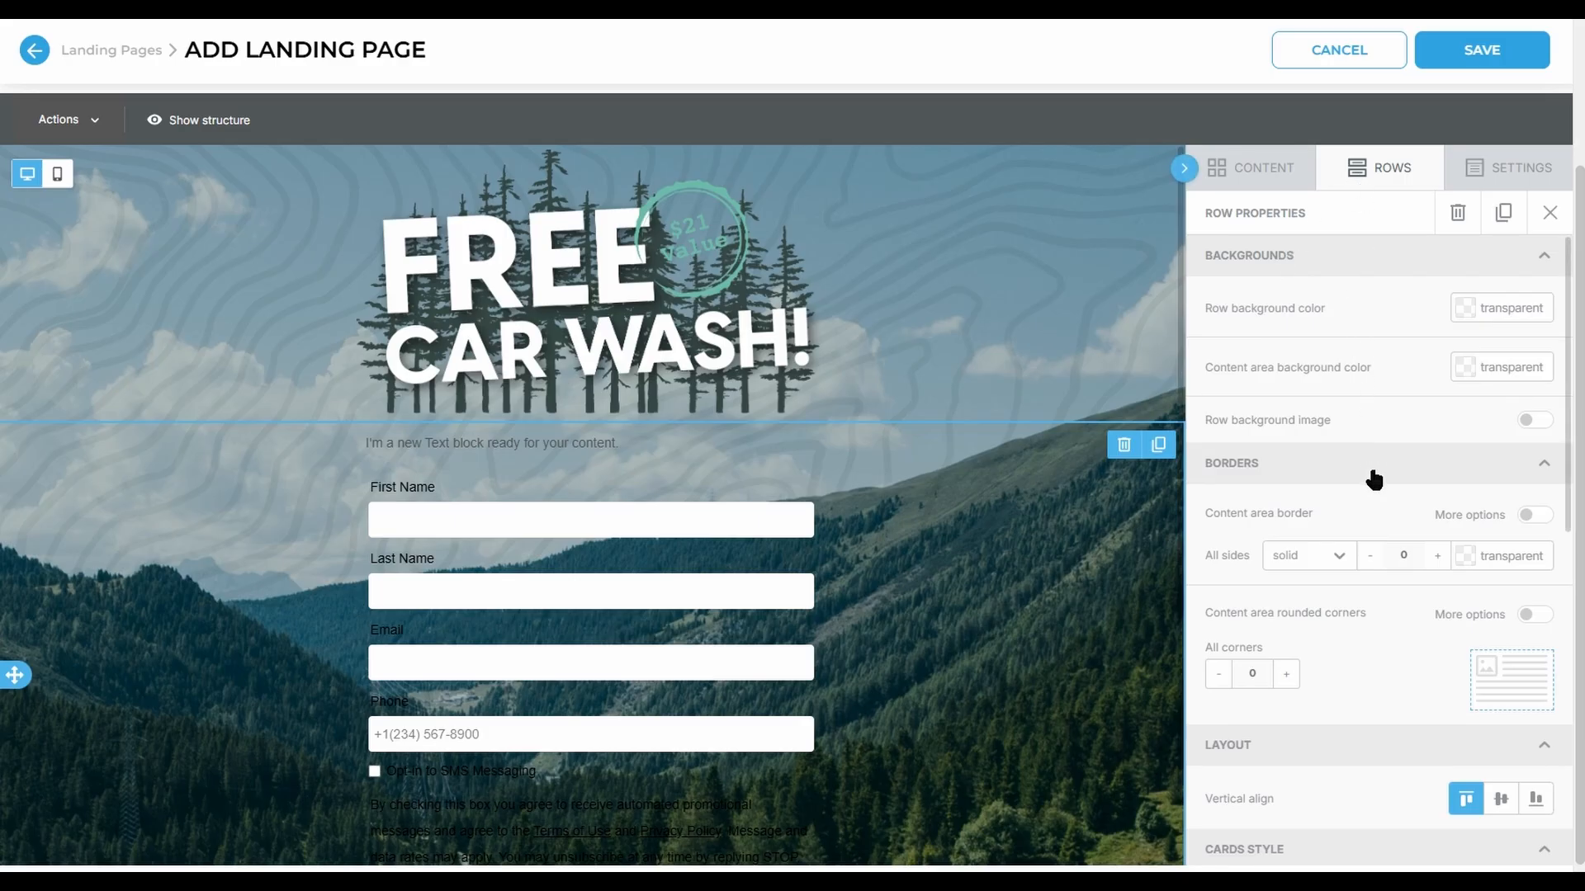
{"action": "left_click", "coordinate": [1476, 373]}
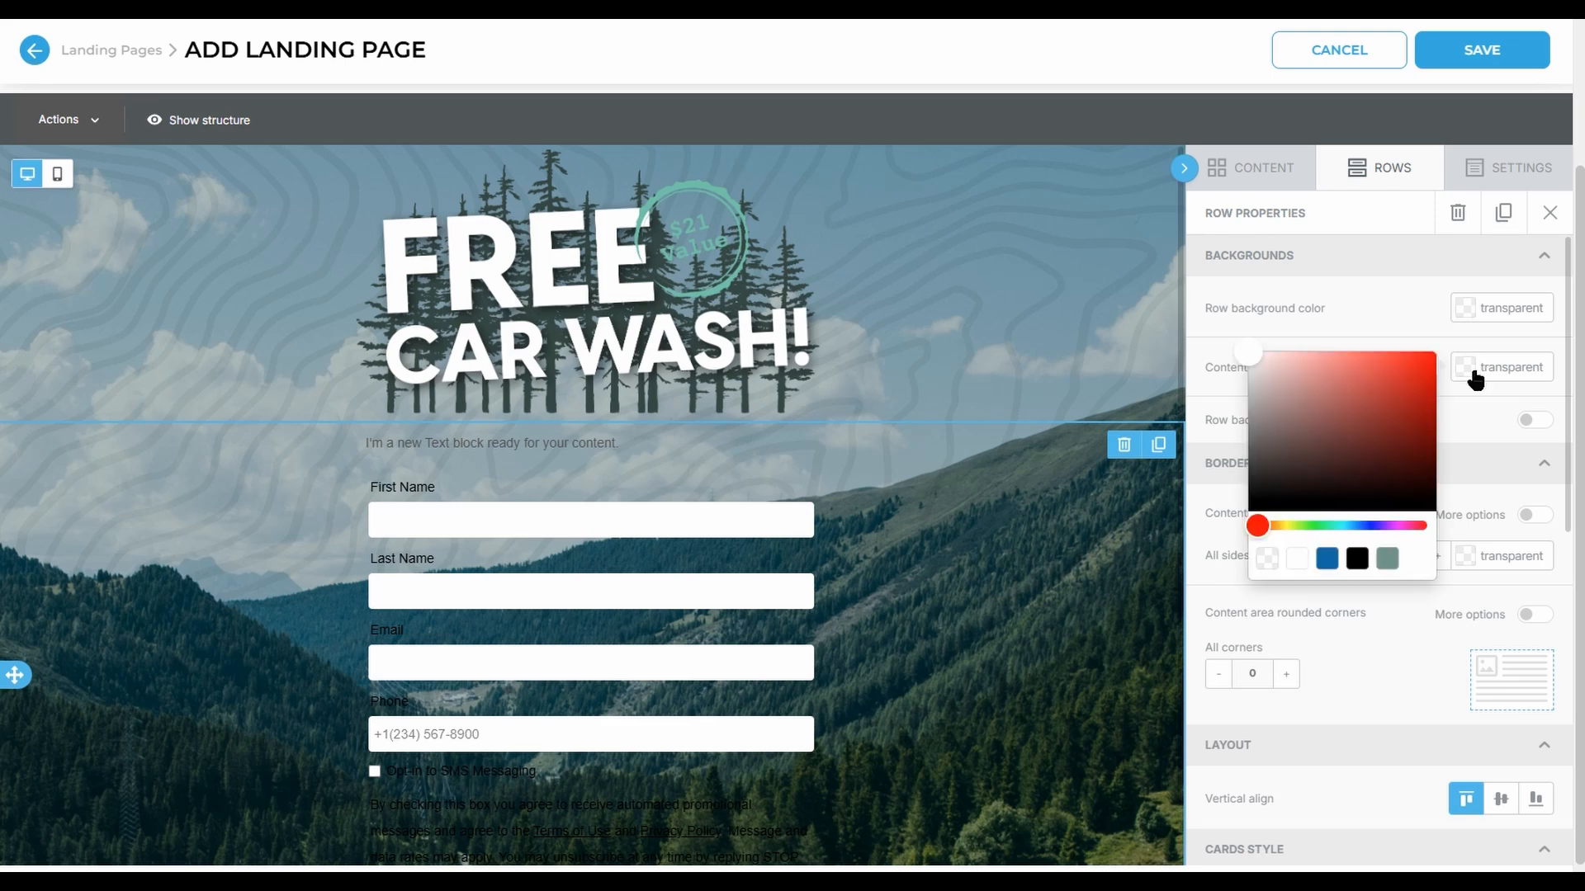
{"action": "left_click", "coordinate": [1496, 367]}
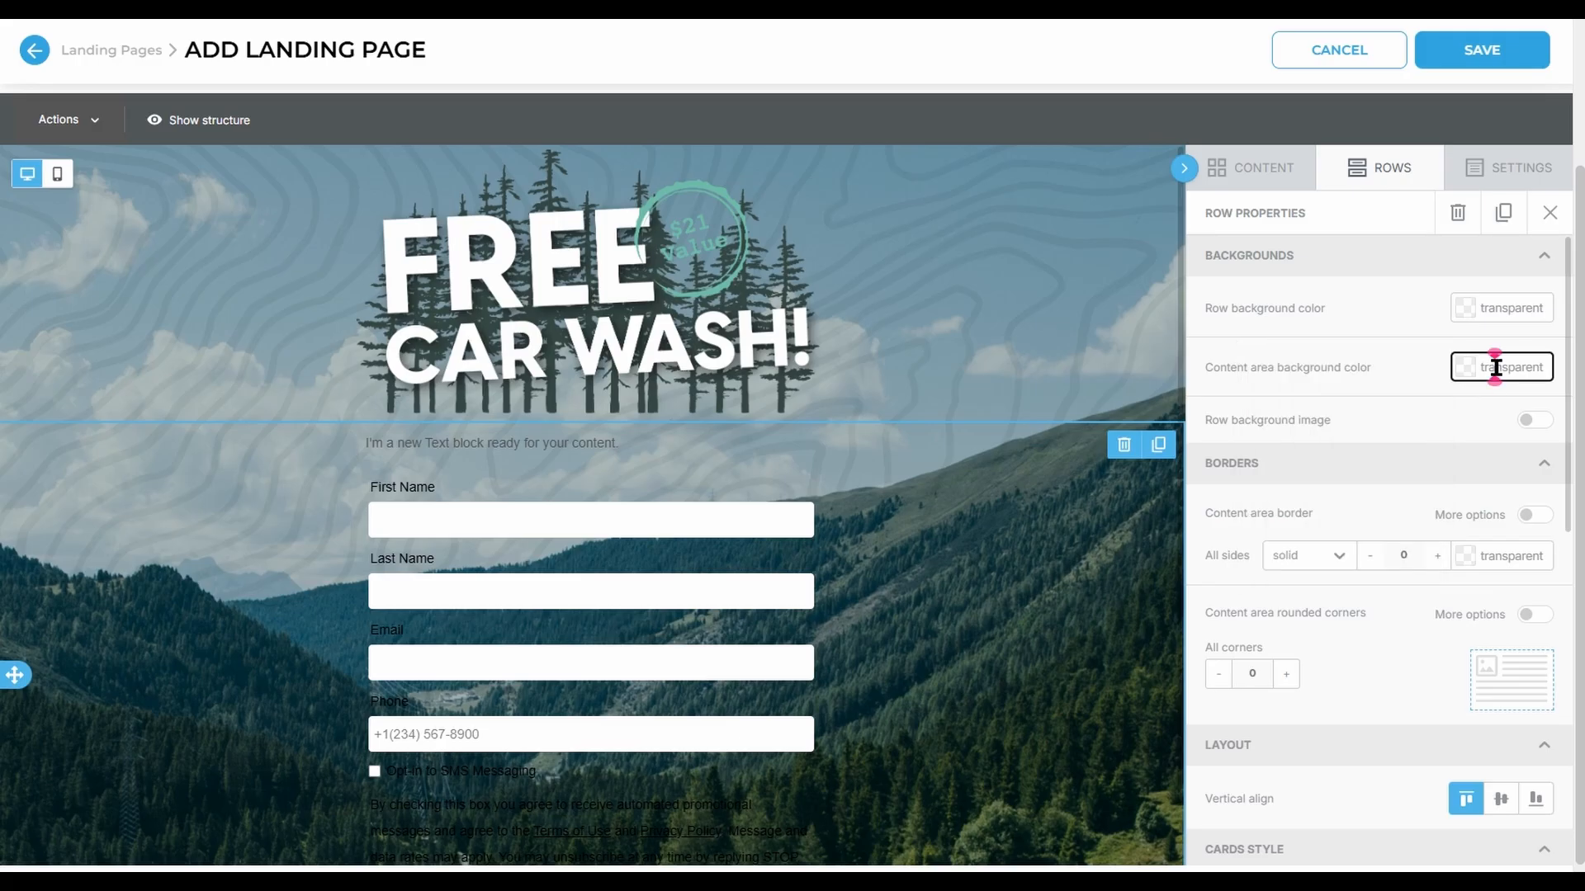
{"action": "left_click", "coordinate": [1474, 373]}
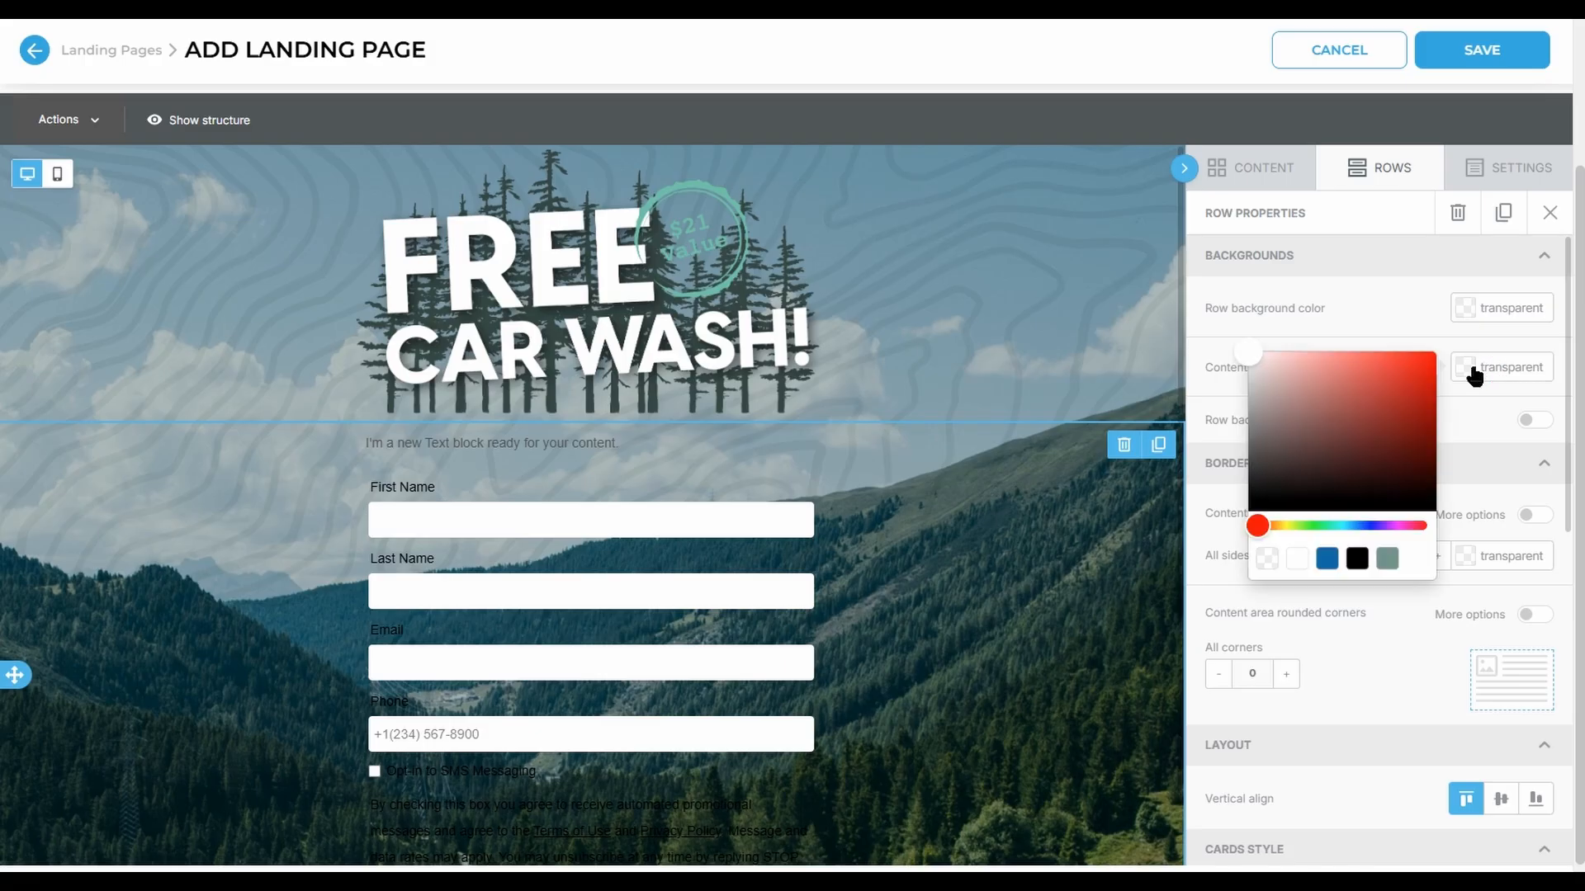
{"action": "left_click", "coordinate": [1388, 559]}
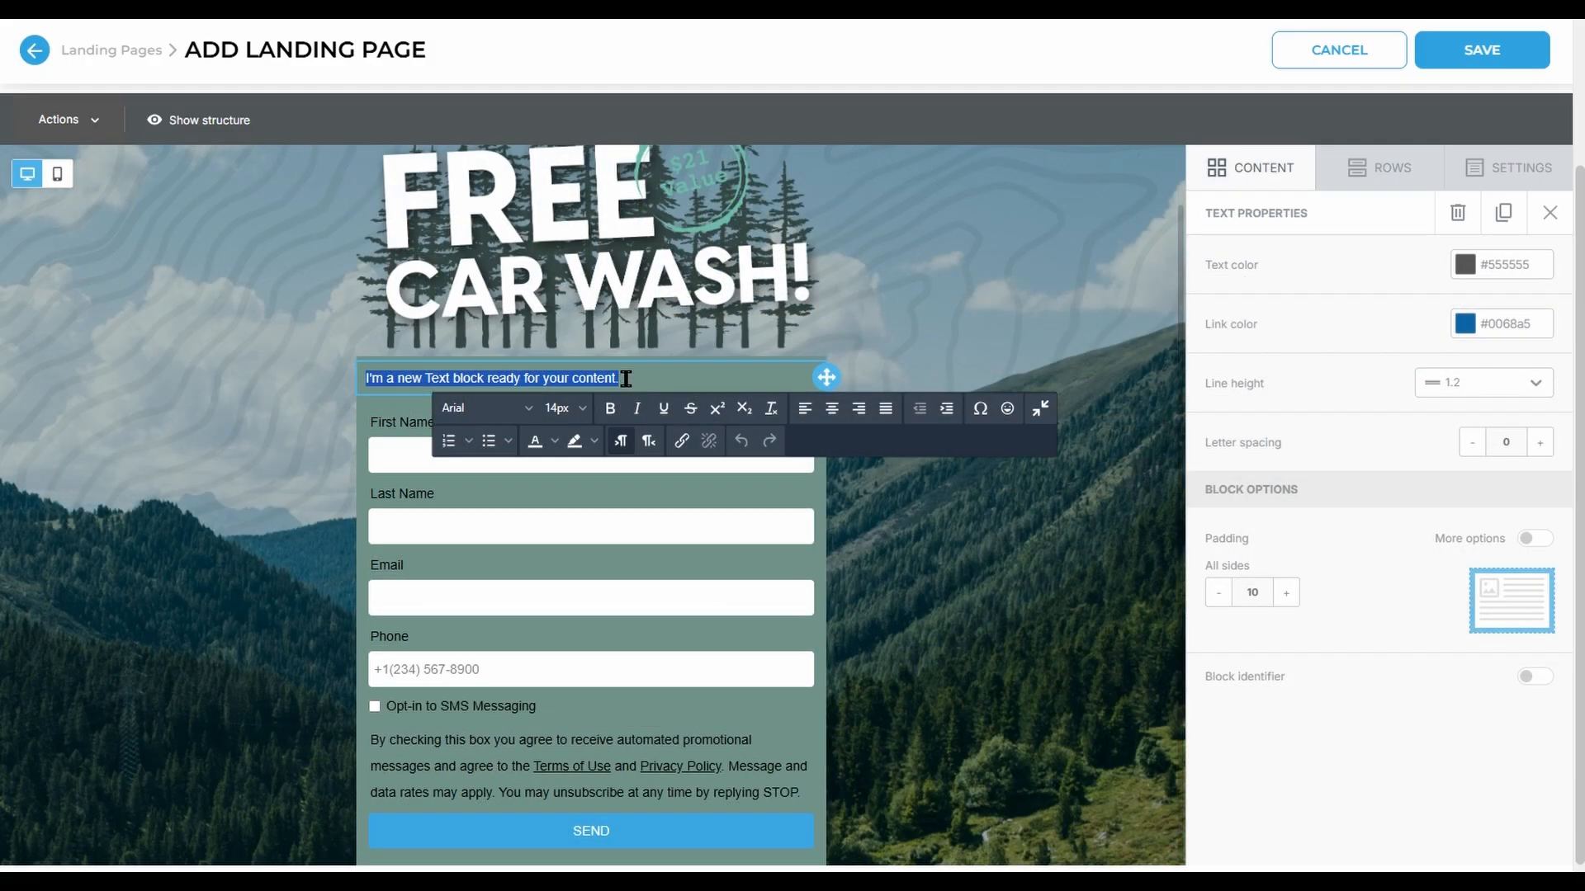
Step: Change the color of all the placeholder text above the form to white
{"action": "left_click", "coordinate": [554, 441]}
{"action": "left_click", "coordinate": [564, 487]}
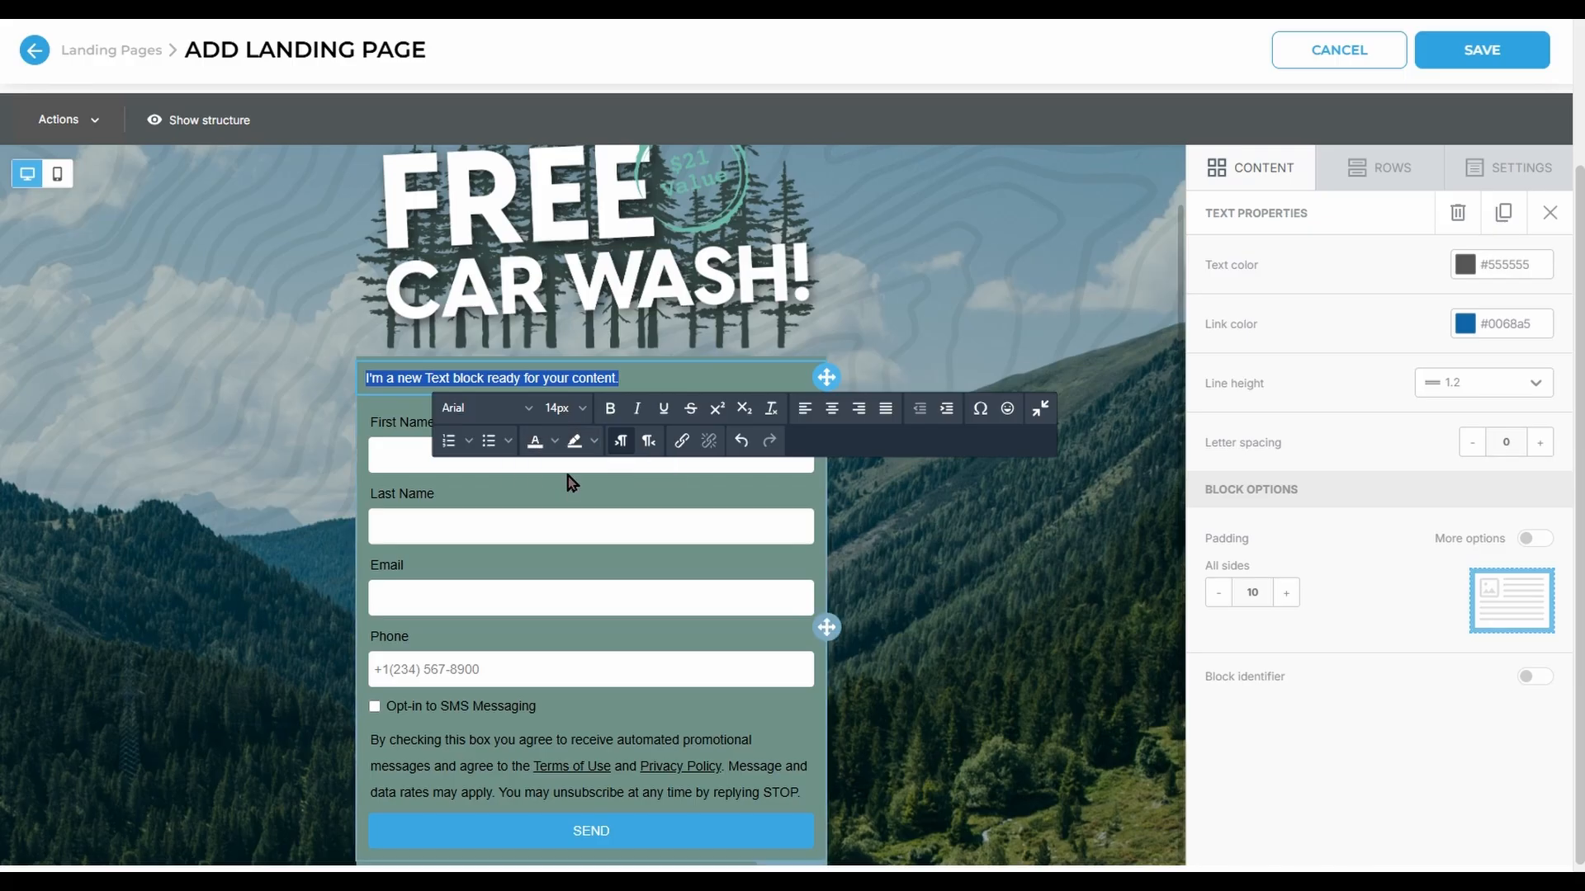
{"action": "left_click", "coordinate": [637, 374]}
Step: Set the text color of the form's labels to white (#ffffff)
{"action": "left_click", "coordinate": [442, 430]}
{"action": "scroll", "coordinate": [1243, 552], "scroll_direction": "down", "scroll_amount": 10}
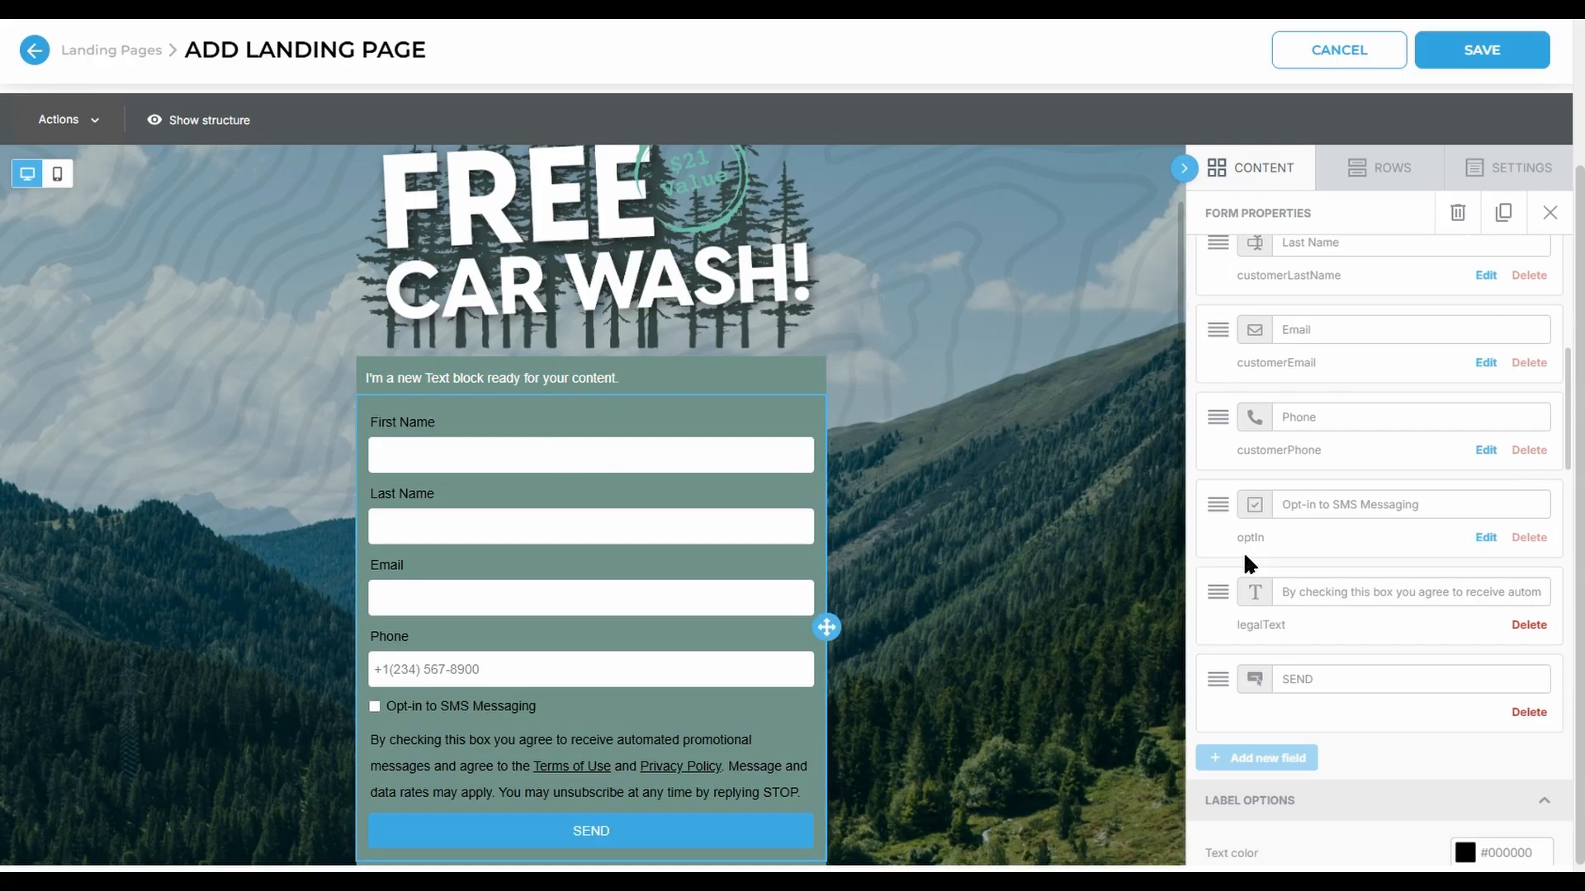
{"action": "left_click", "coordinate": [1485, 481]}
{"action": "left_click", "coordinate": [1327, 680]}
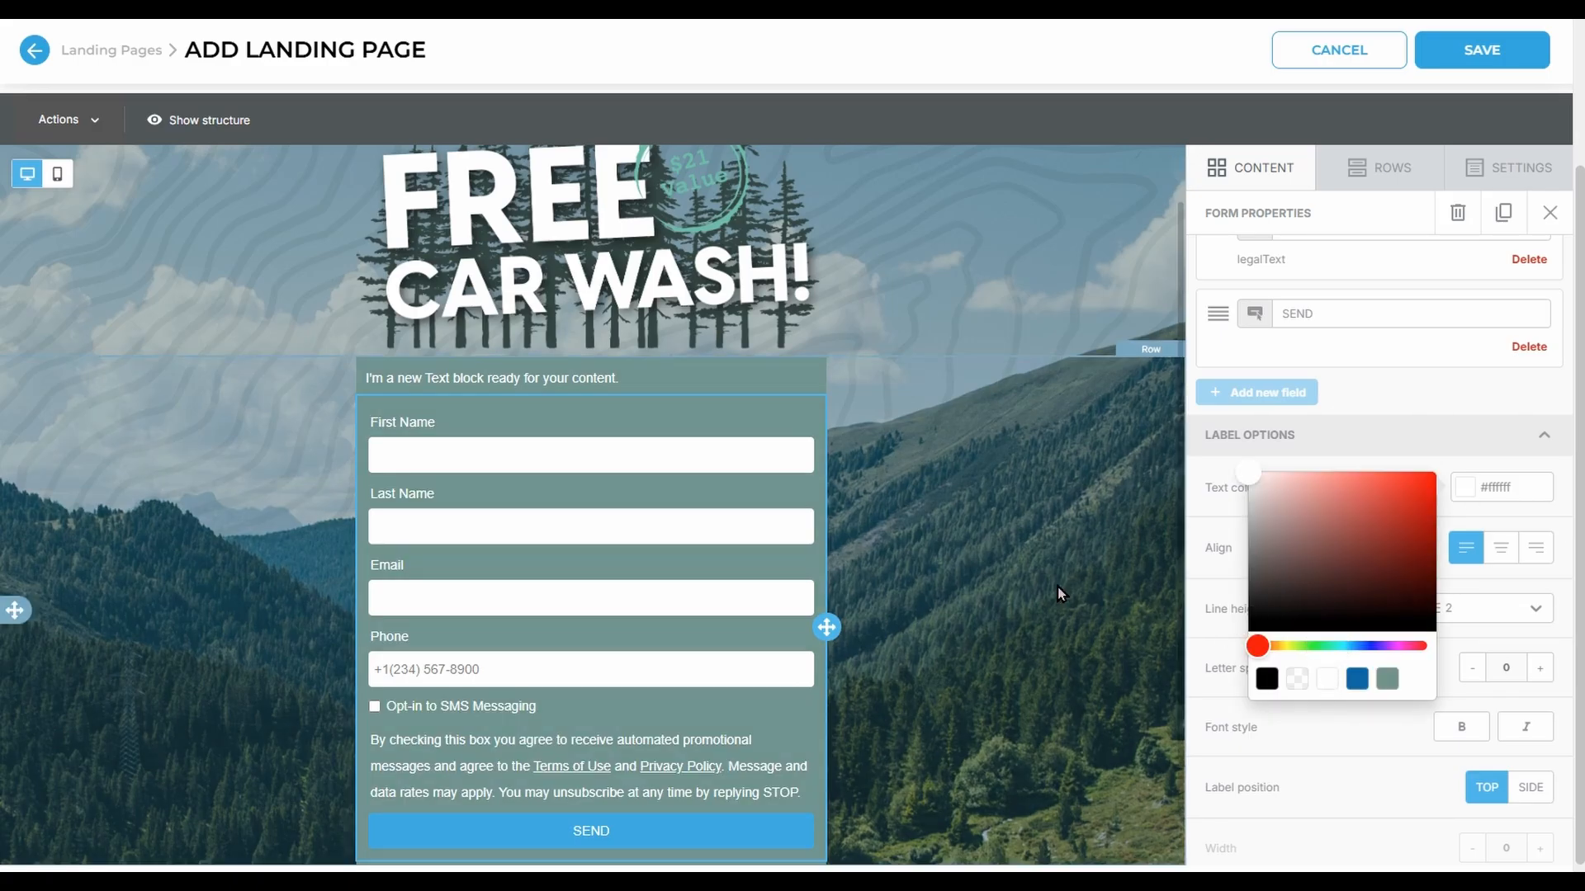
{"action": "left_click", "coordinate": [968, 588]}
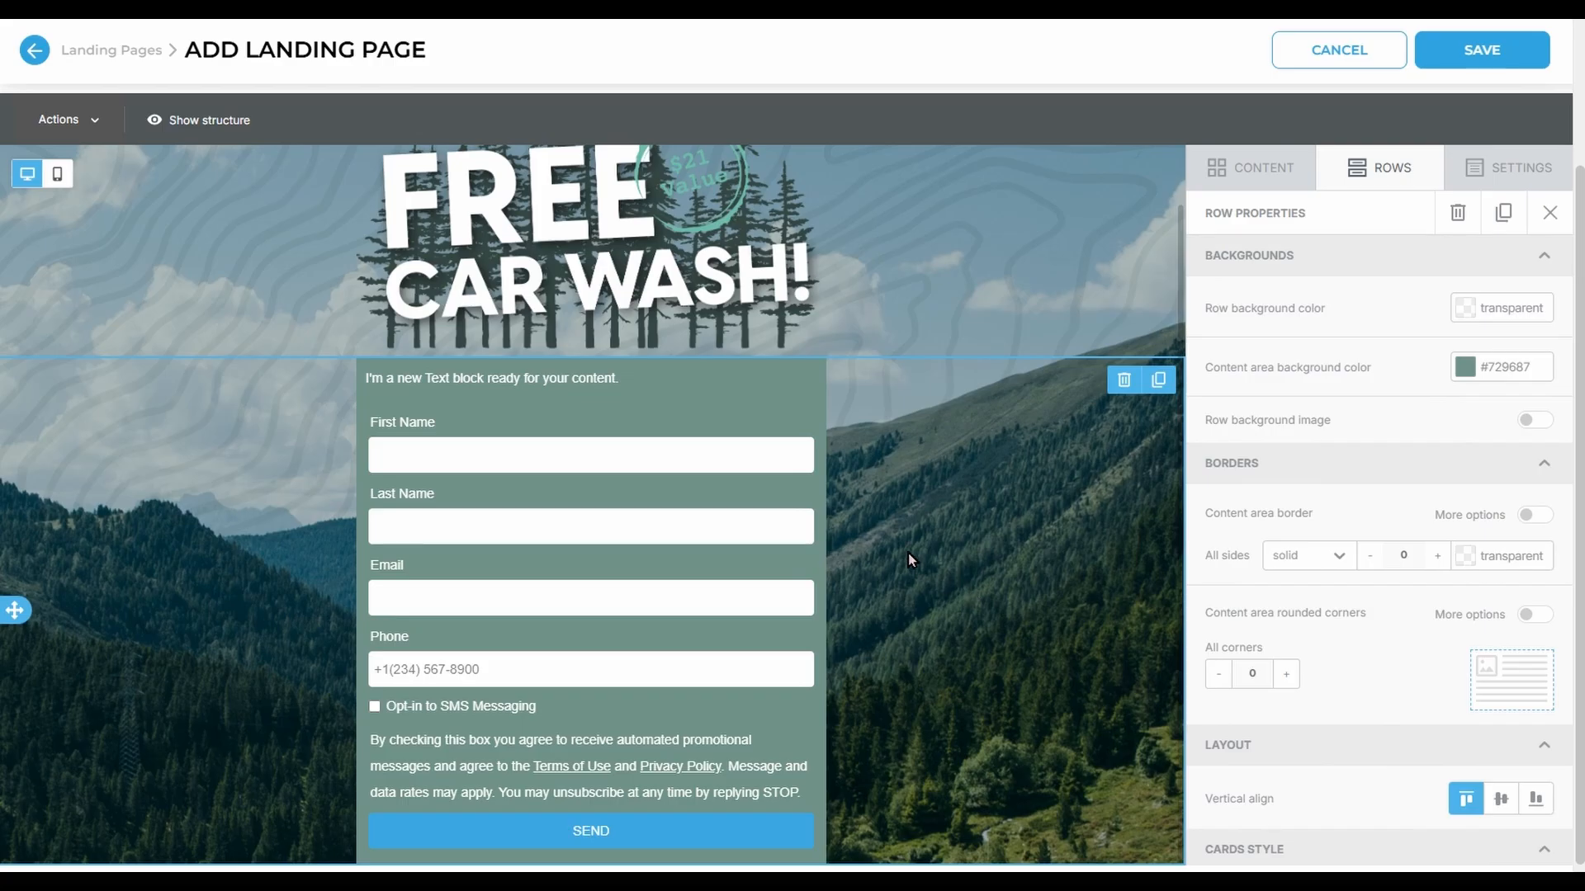
Step: Replace placeholder with "Celebrate the opening of our brand-new location with our best $21 wash FREE! Get your FREE $21 wash coupon by entering your contact information below:"
{"action": "left_click", "coordinate": [623, 381]}
{"action": "key", "text": "ctrl+a"}
{"action": "type", "text": "Celebrate the opening of our brand-new location with our best $21 wash FREE! Get your FREE $21 wash coupon by entering your contact information below:"}
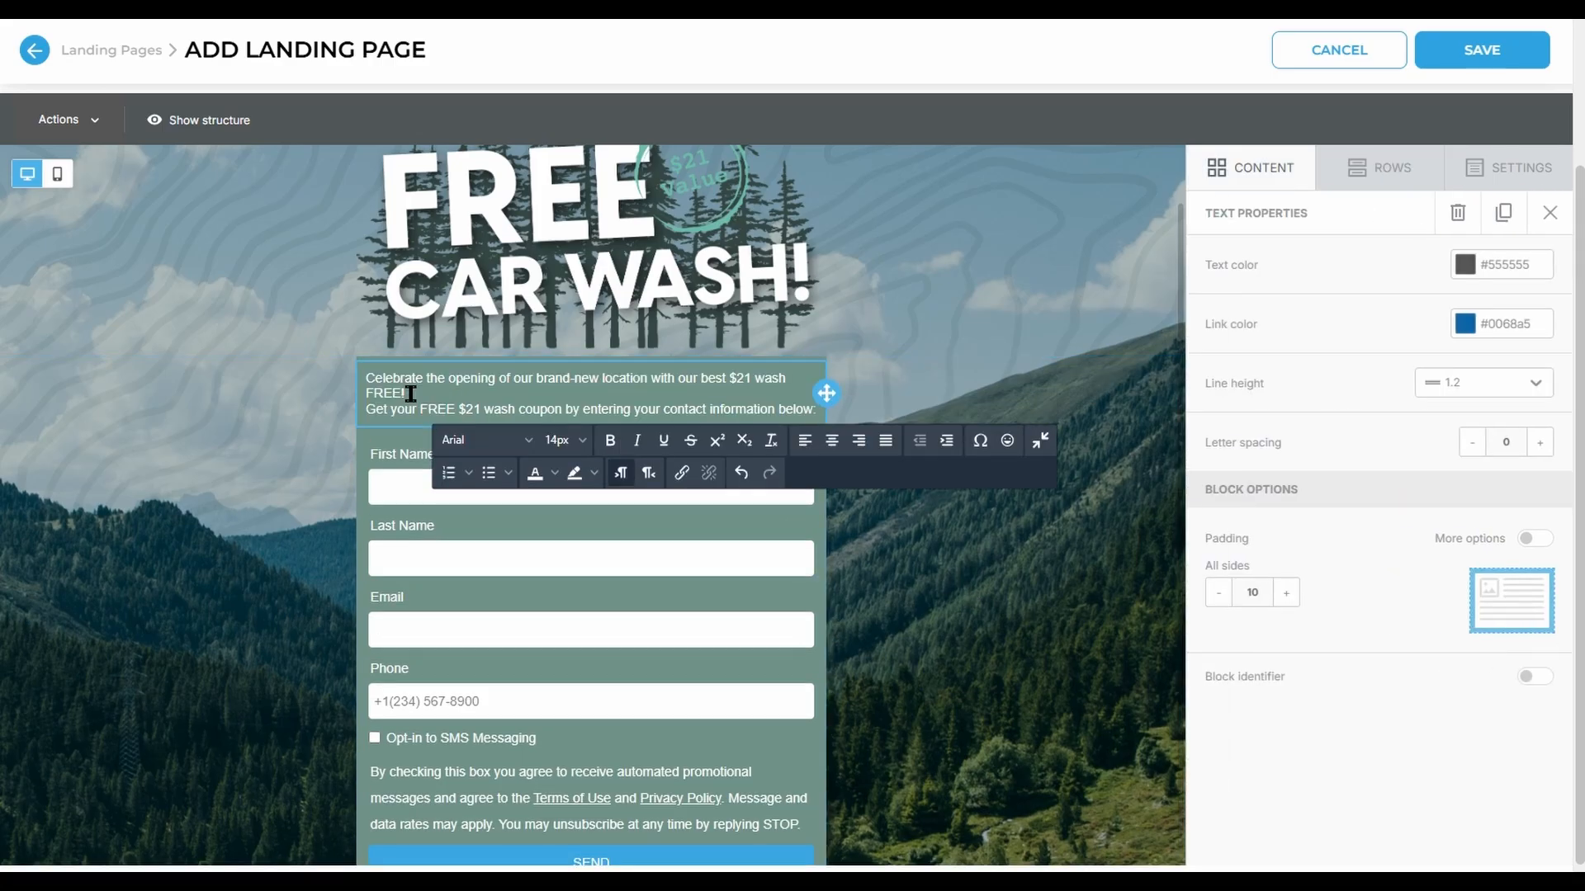
{"action": "key", "text": "ctrl+a"}
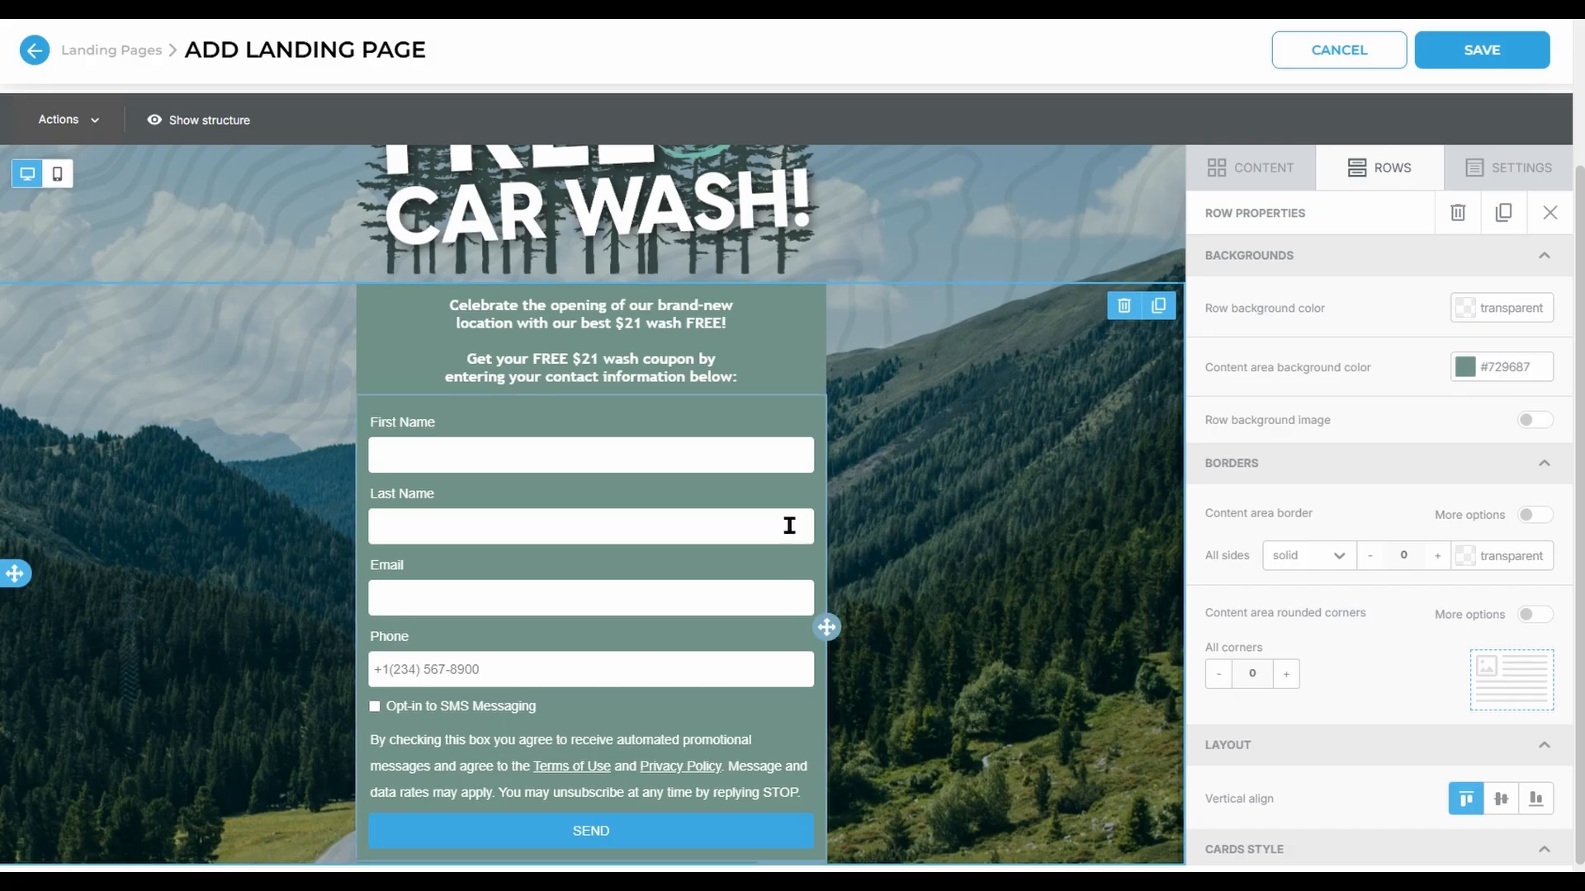
Step: Reduce the form's layout width to 80%
{"action": "left_click", "coordinate": [768, 493]}
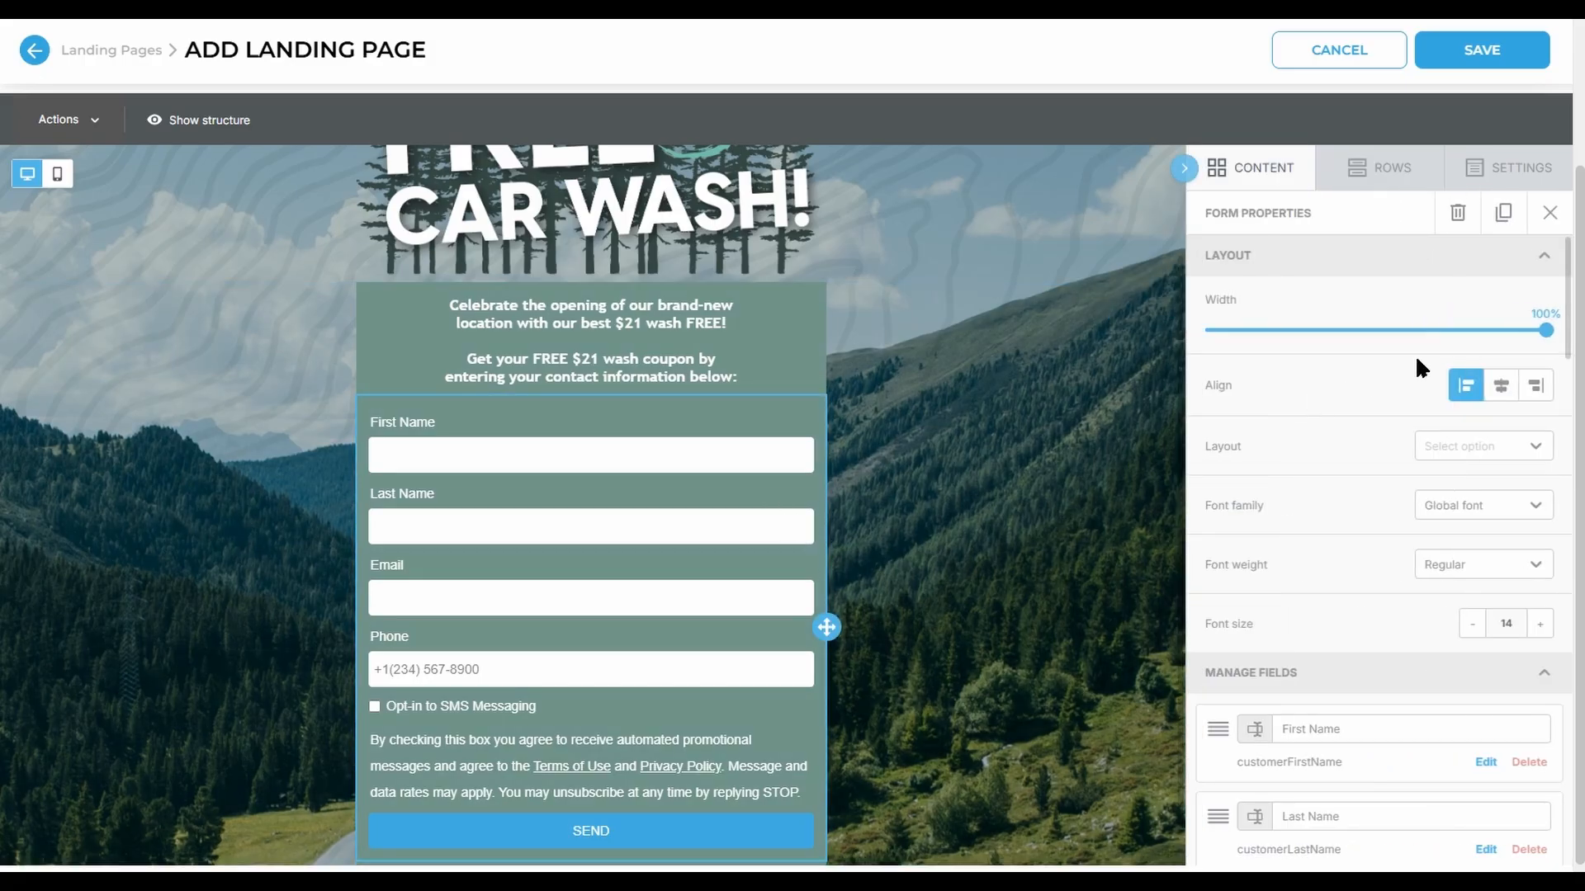
{"action": "left_click_drag", "start_coordinate": [1547, 335], "coordinate": [1470, 336]}
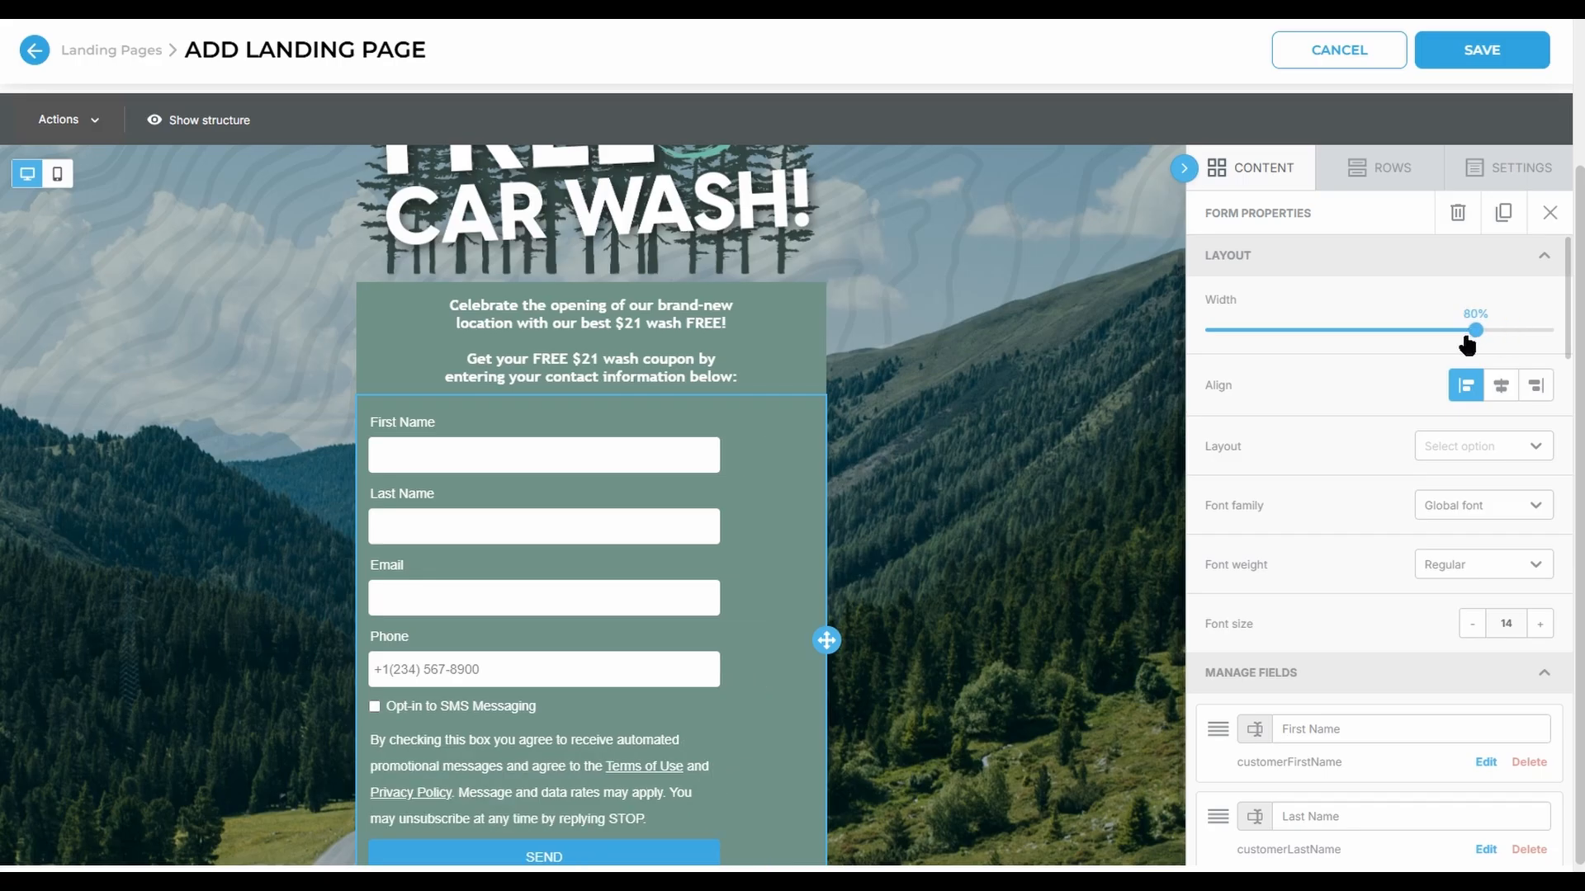
Step: Center-align the form and change its submit button text to "Get My Coupon!"
{"action": "left_click", "coordinate": [1498, 390]}
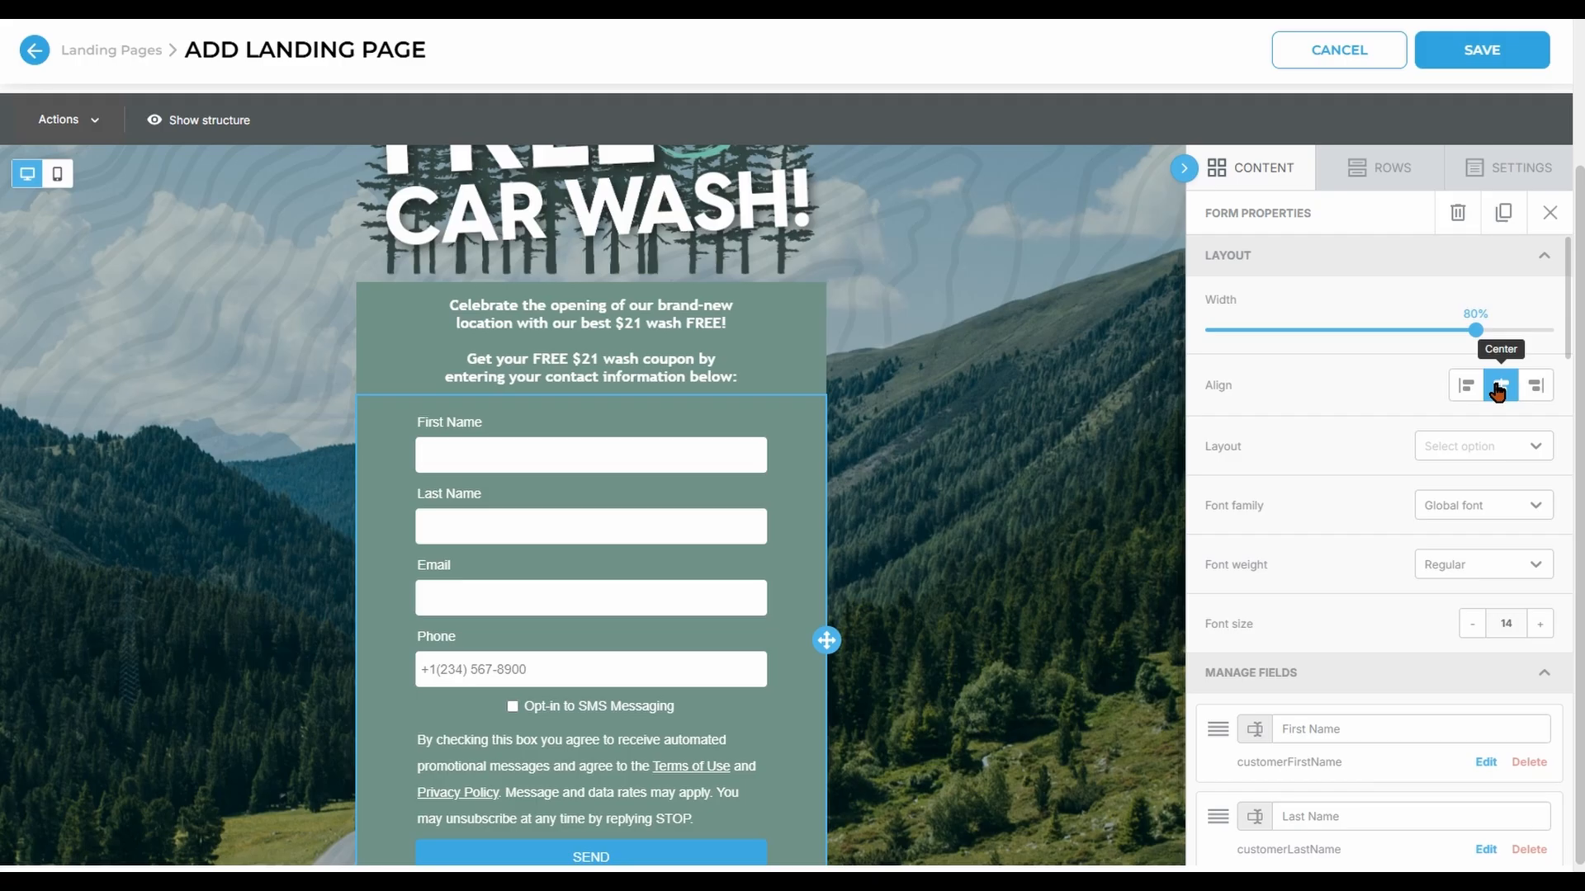
{"action": "scroll", "coordinate": [1389, 432], "scroll_direction": "down", "scroll_amount": 5}
{"action": "scroll", "coordinate": [1389, 432], "scroll_direction": "down", "scroll_amount": 2}
{"action": "left_click", "coordinate": [1342, 685]}
{"action": "key", "text": "ctrl+a"}
{"action": "type", "text": "Get My Coupon!"}
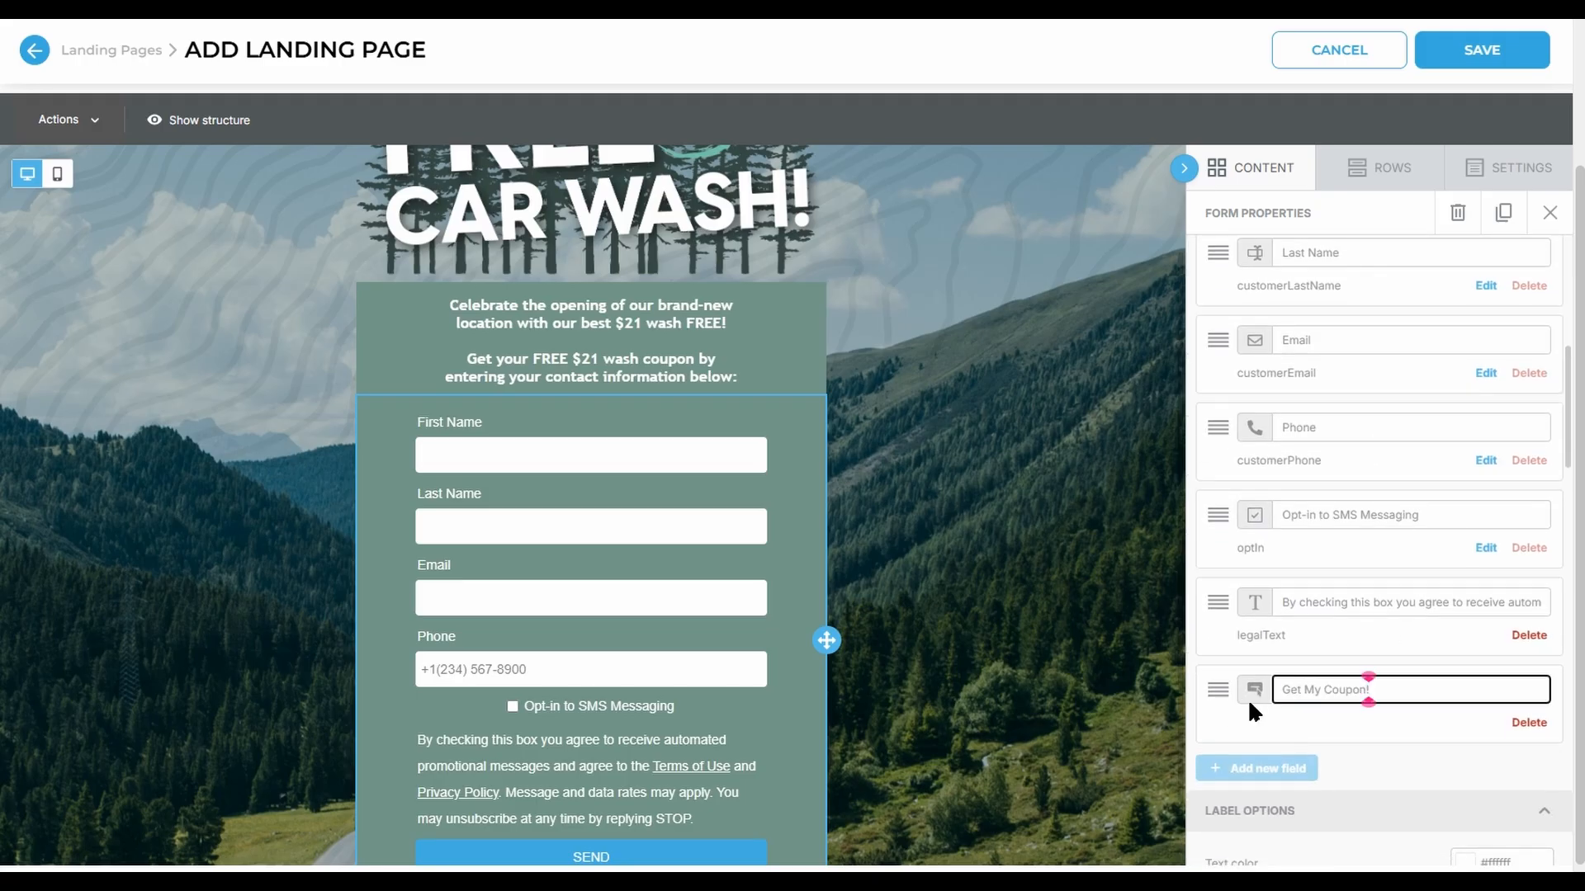
{"action": "left_click", "coordinate": [1330, 725]}
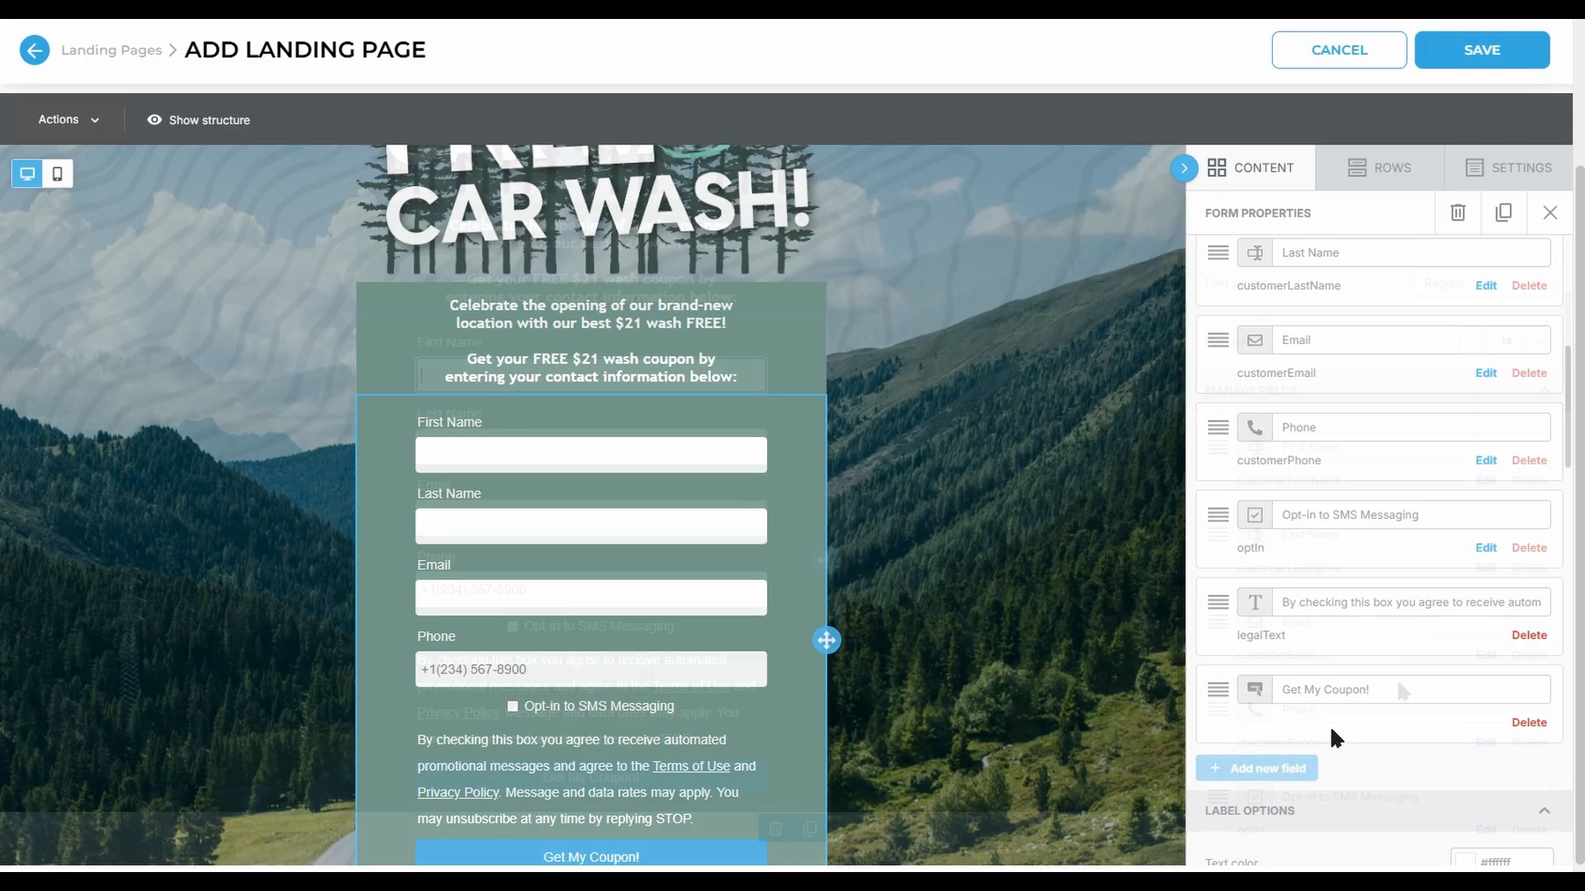
Step: Give the form's first field the placeholder "First Name" and clear the label above it
{"action": "left_click", "coordinate": [1491, 480]}
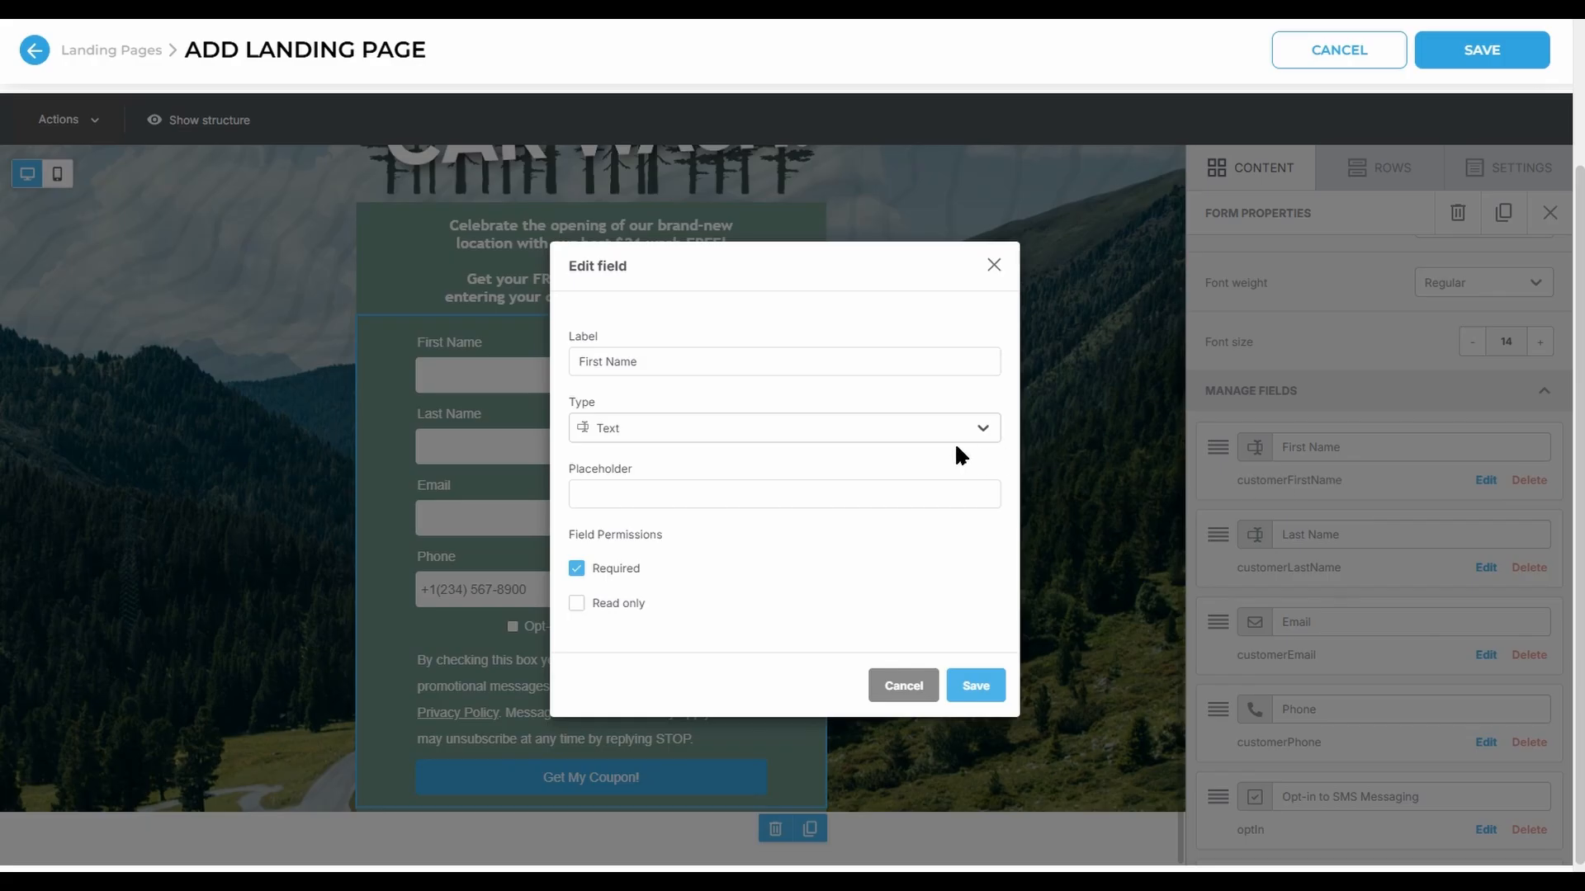
{"action": "left_click", "coordinate": [766, 493]}
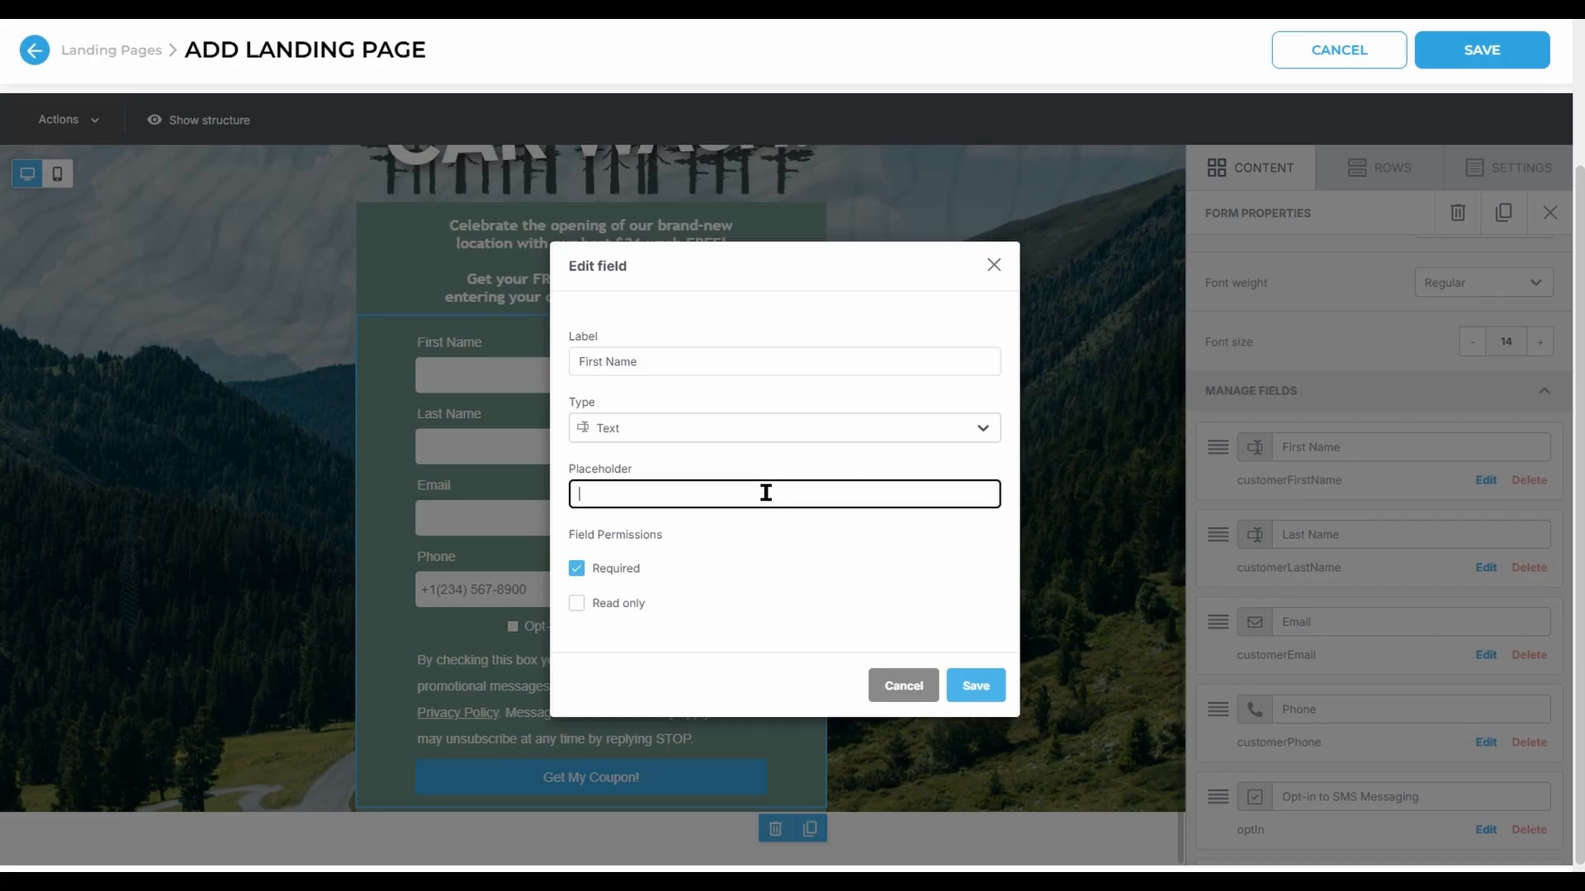
{"action": "type", "text": "First Name"}
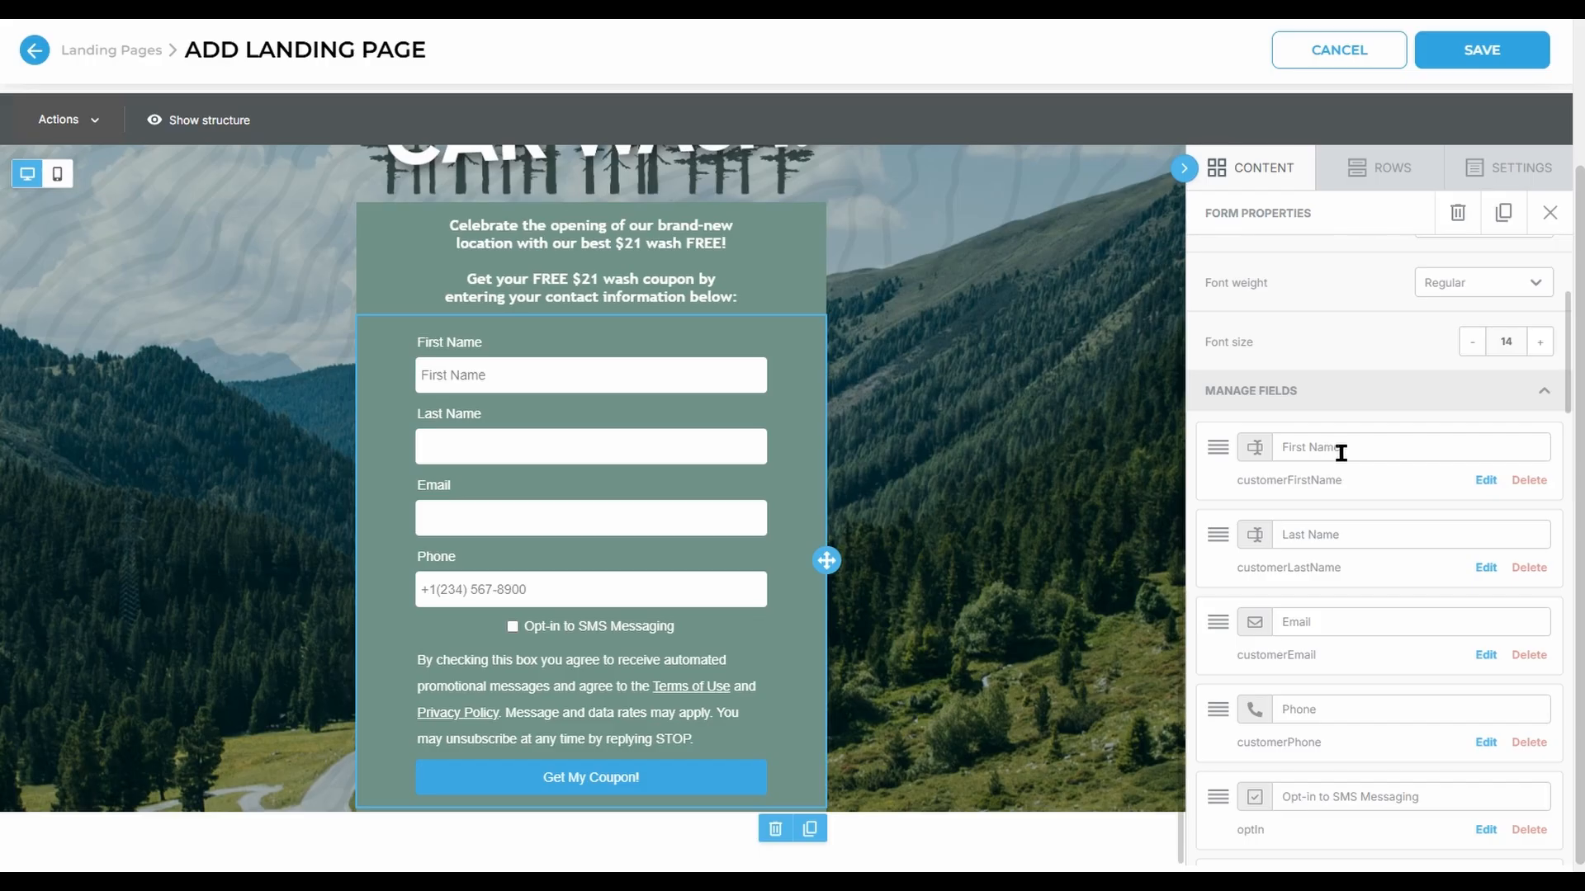
{"action": "left_click_drag", "start_coordinate": [1341, 452], "coordinate": [1280, 447]}
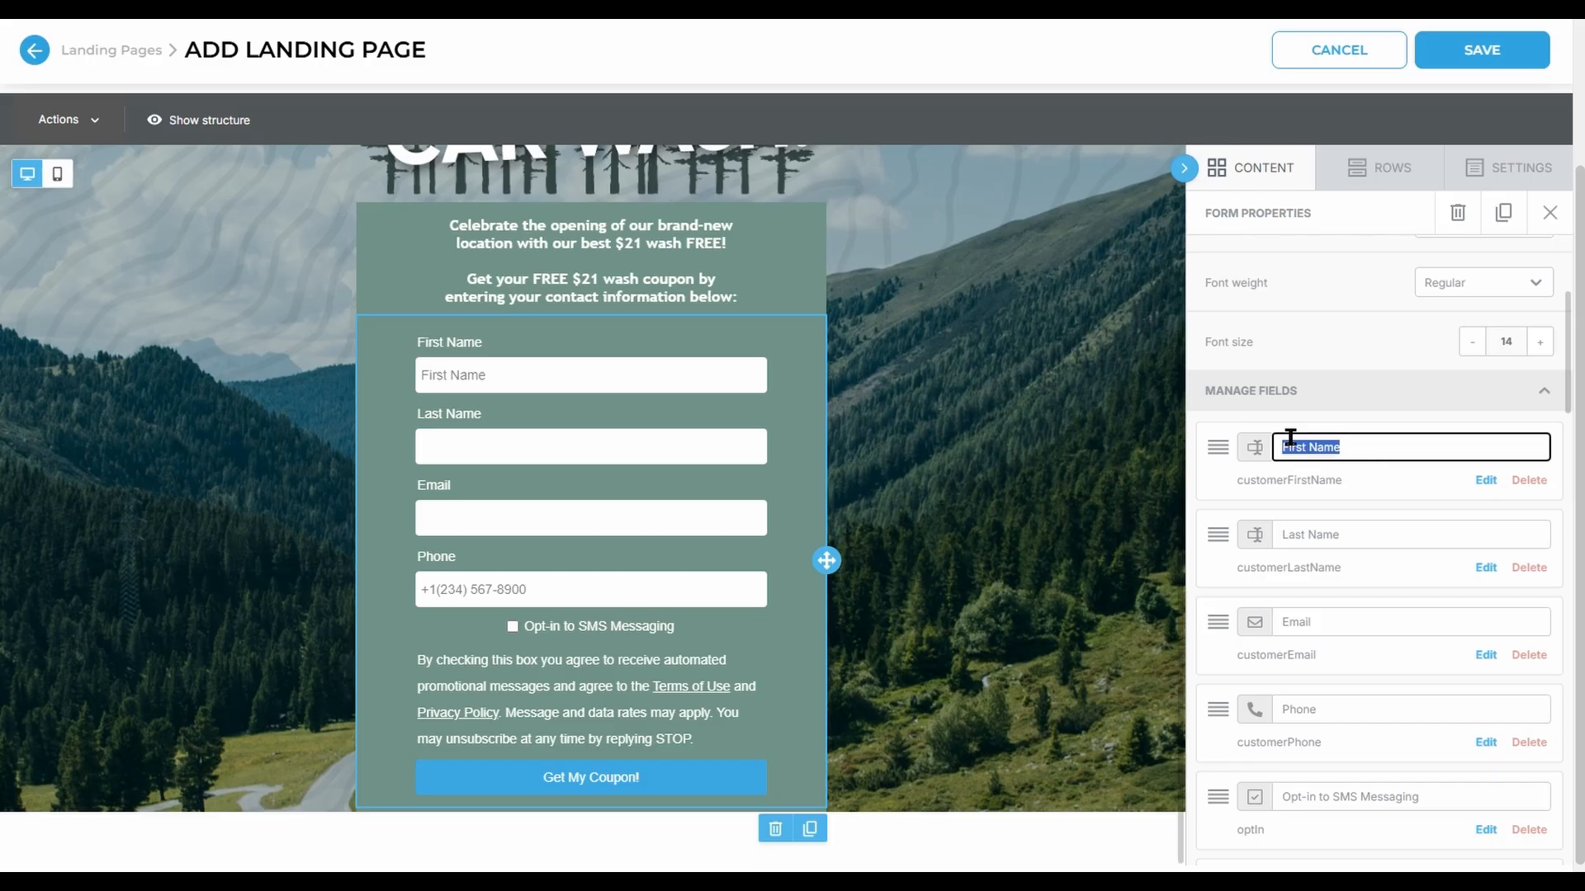
{"action": "key", "text": "BackSpace"}
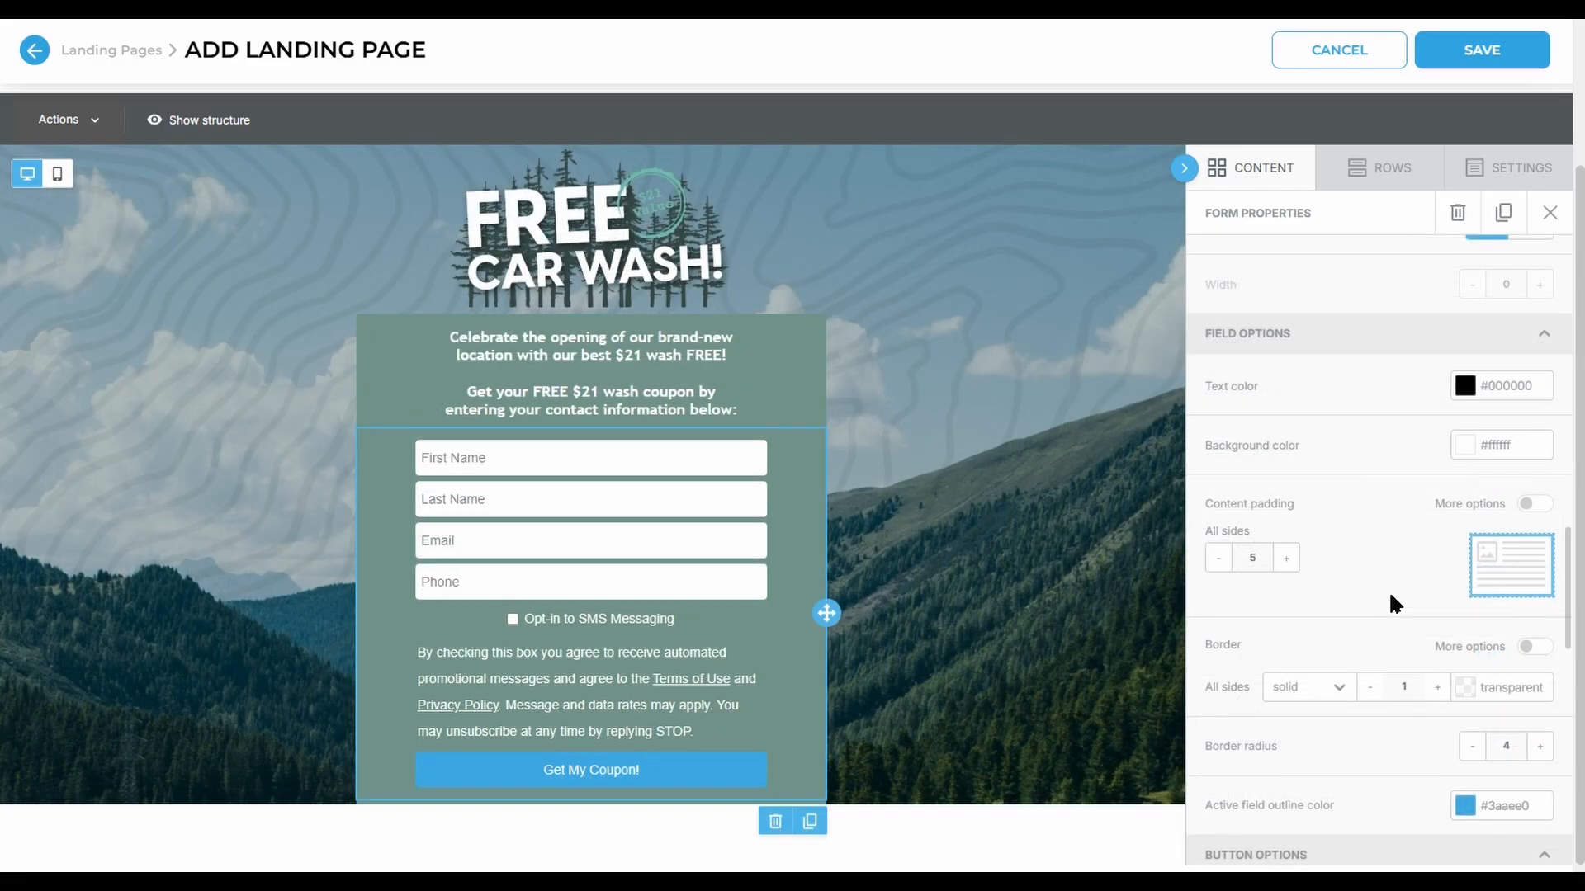
Step: Set the form button's background color to #354943 and make its text bold
{"action": "scroll", "coordinate": [1390, 596], "scroll_direction": "down", "scroll_amount": 3}
{"action": "scroll", "coordinate": [1388, 591], "scroll_direction": "down", "scroll_amount": 3}
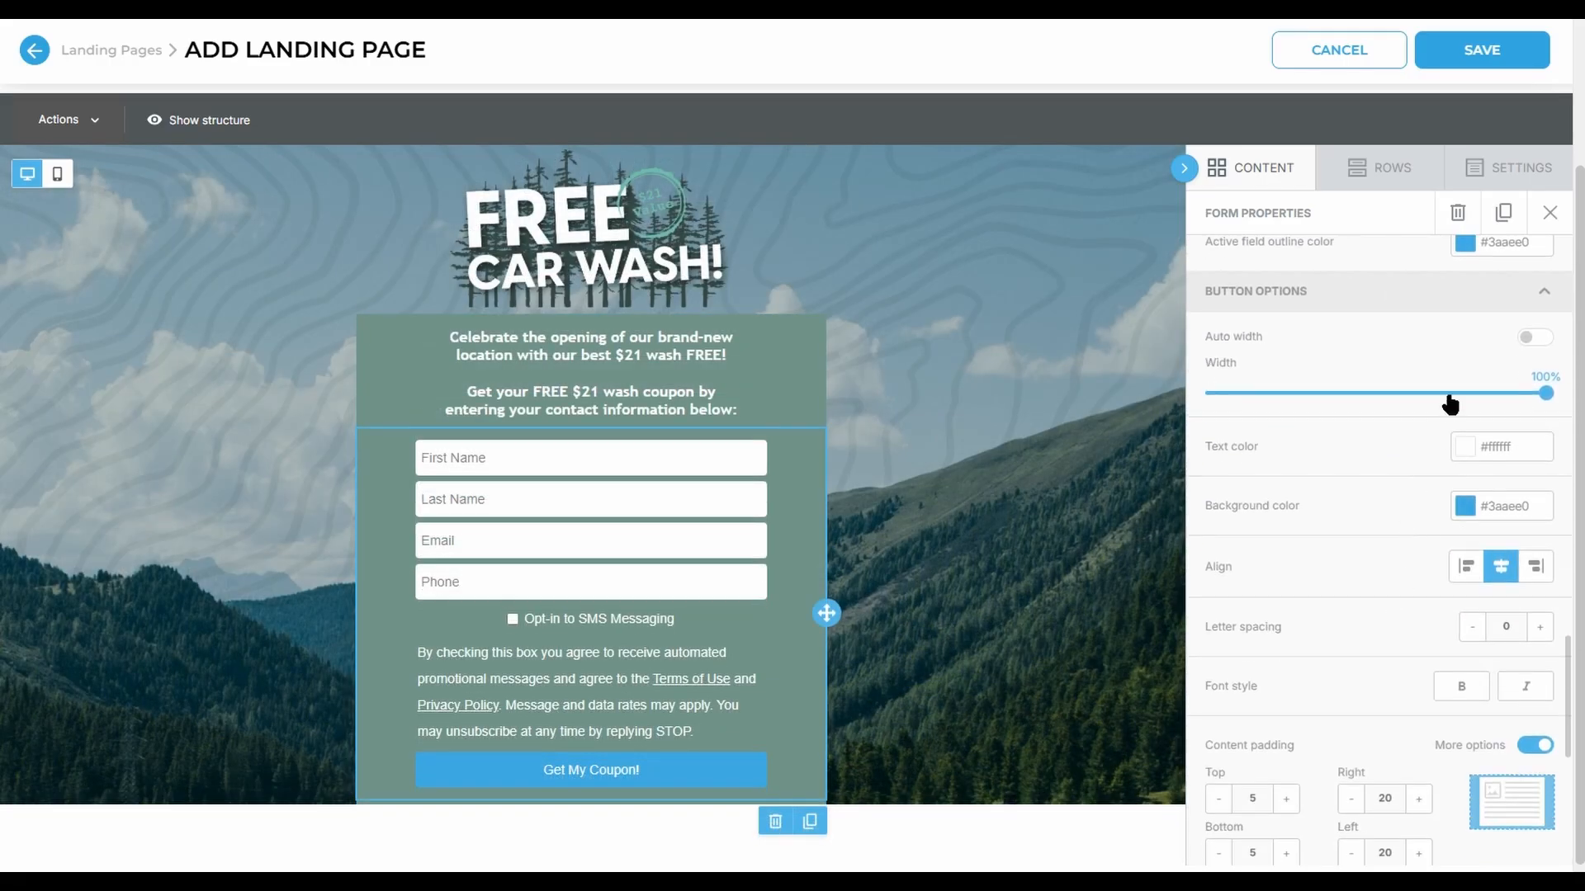
{"action": "left_click", "coordinate": [1467, 509]}
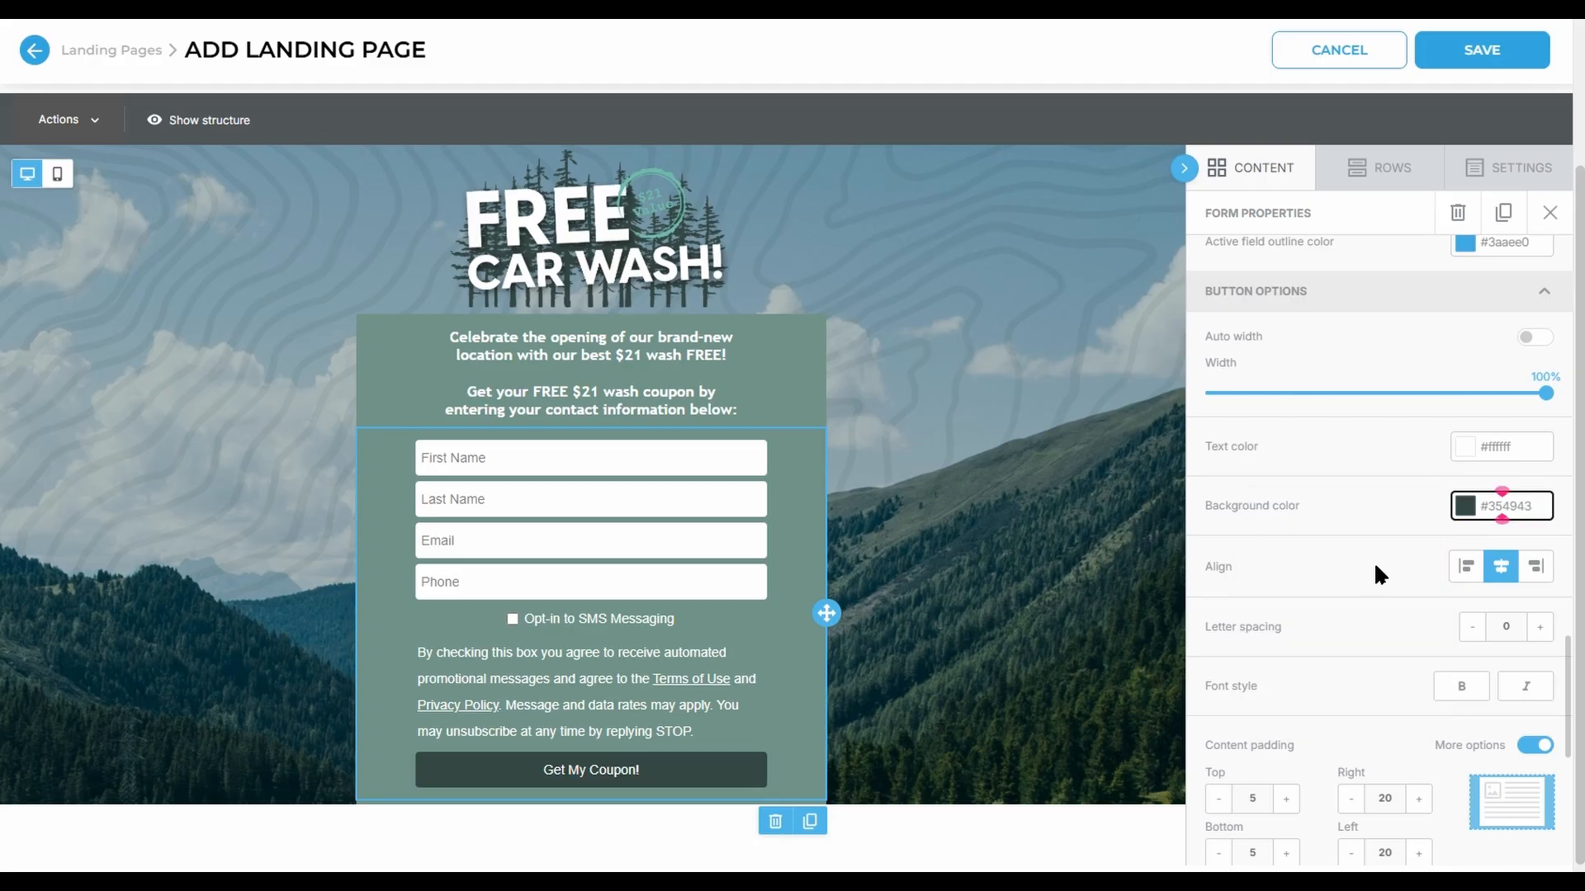
{"action": "scroll", "coordinate": [1373, 561], "scroll_direction": "down", "scroll_amount": 2}
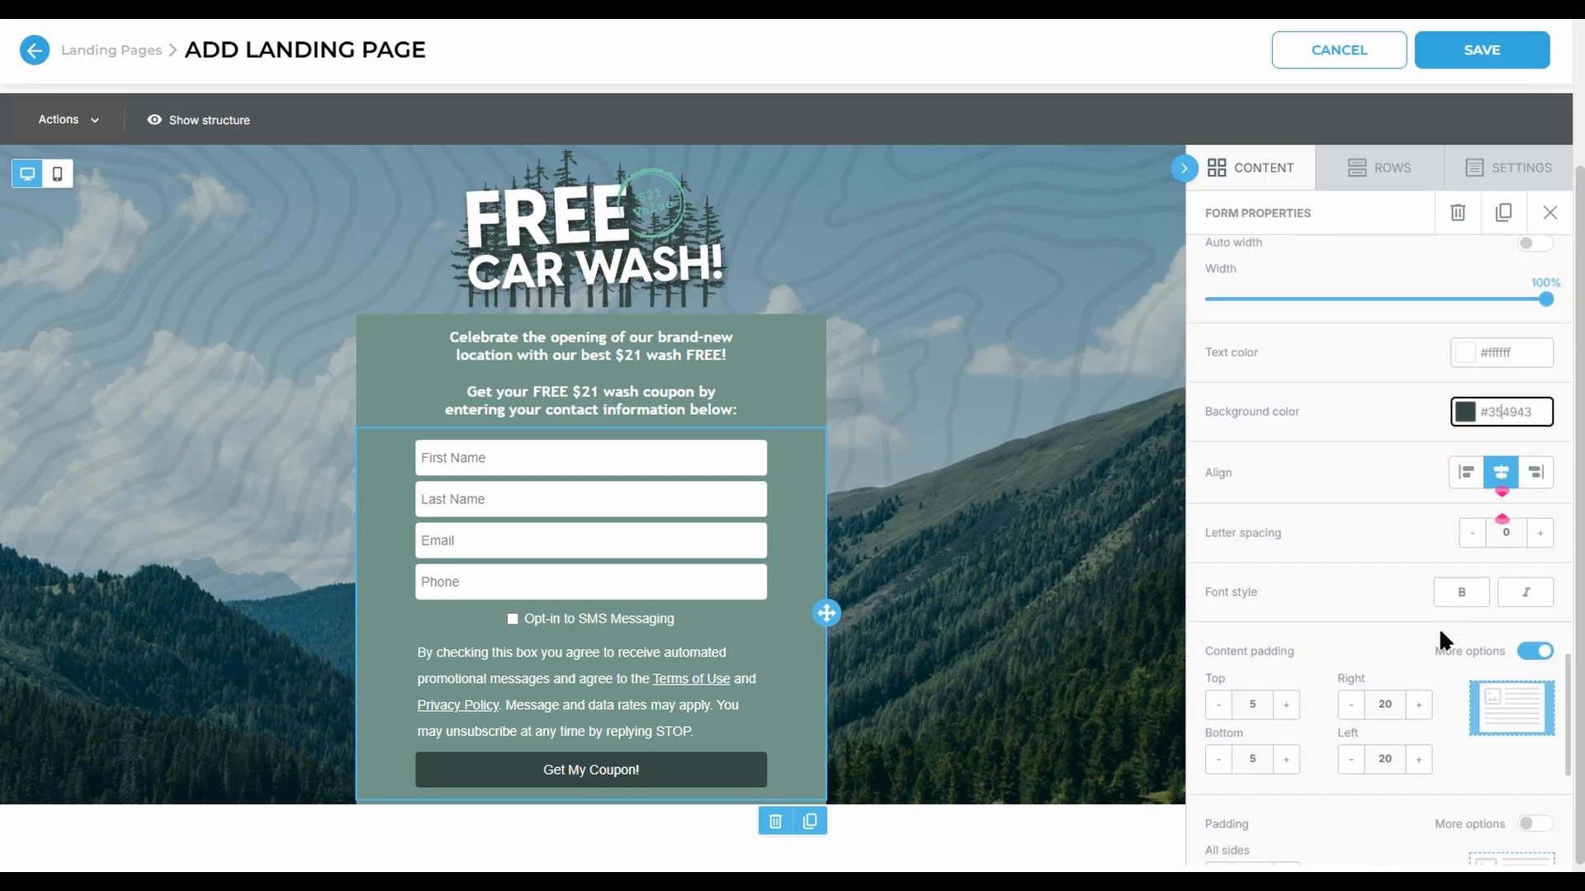
{"action": "left_click", "coordinate": [1457, 603]}
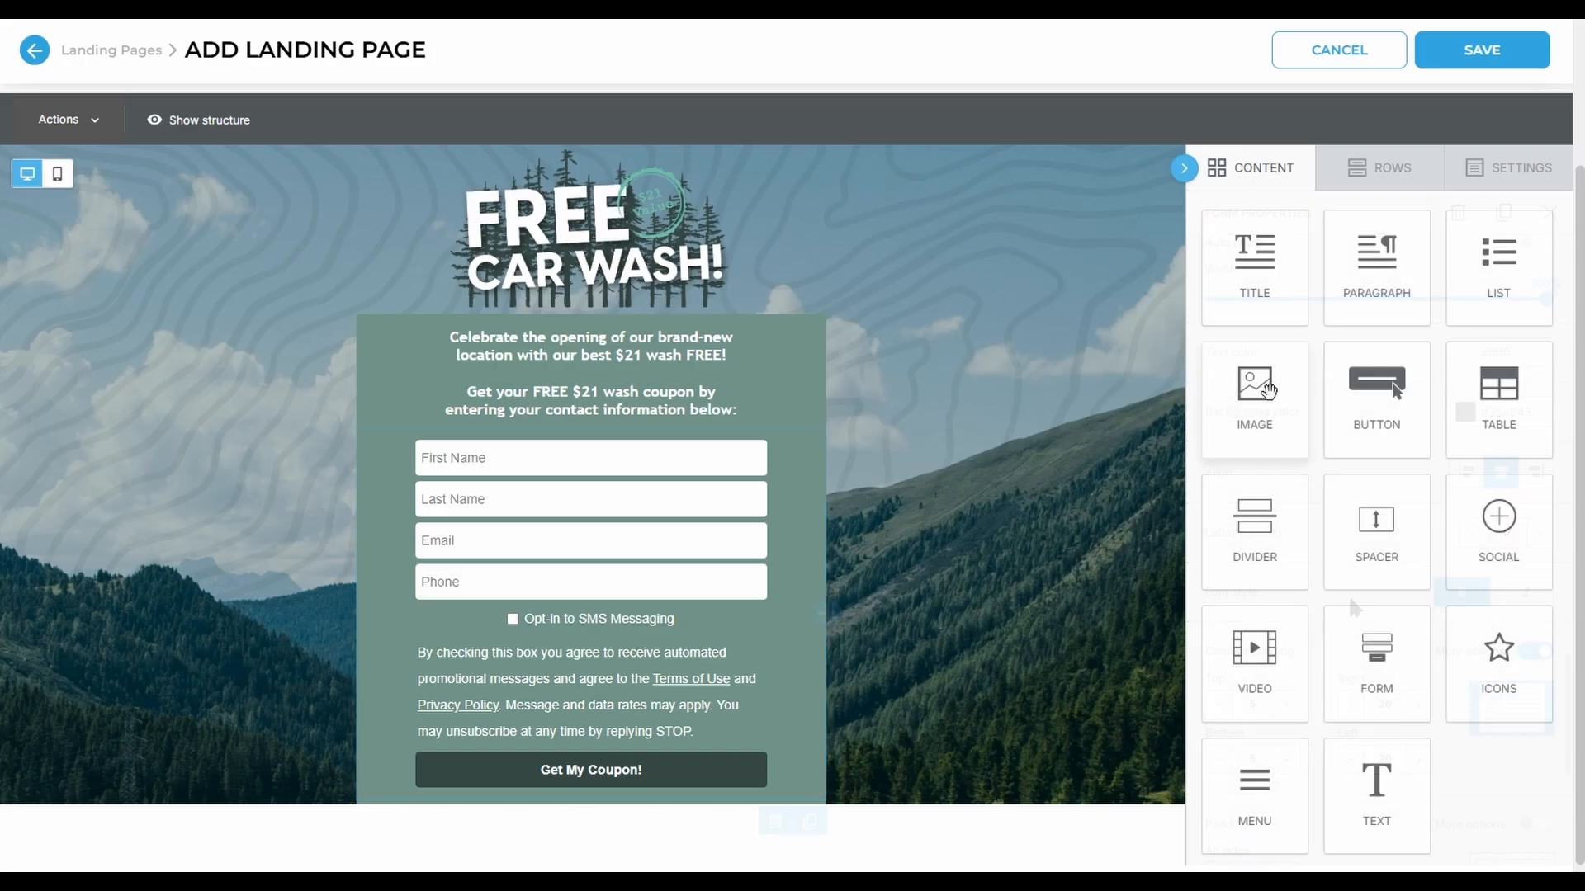
Step: Add an image block and a paragraph block below the form, and insert logo.png at a reduced width
{"action": "left_click_drag", "start_coordinate": [1256, 407], "coordinate": [701, 776]}
{"action": "left_click_drag", "start_coordinate": [1376, 264], "coordinate": [608, 860]}
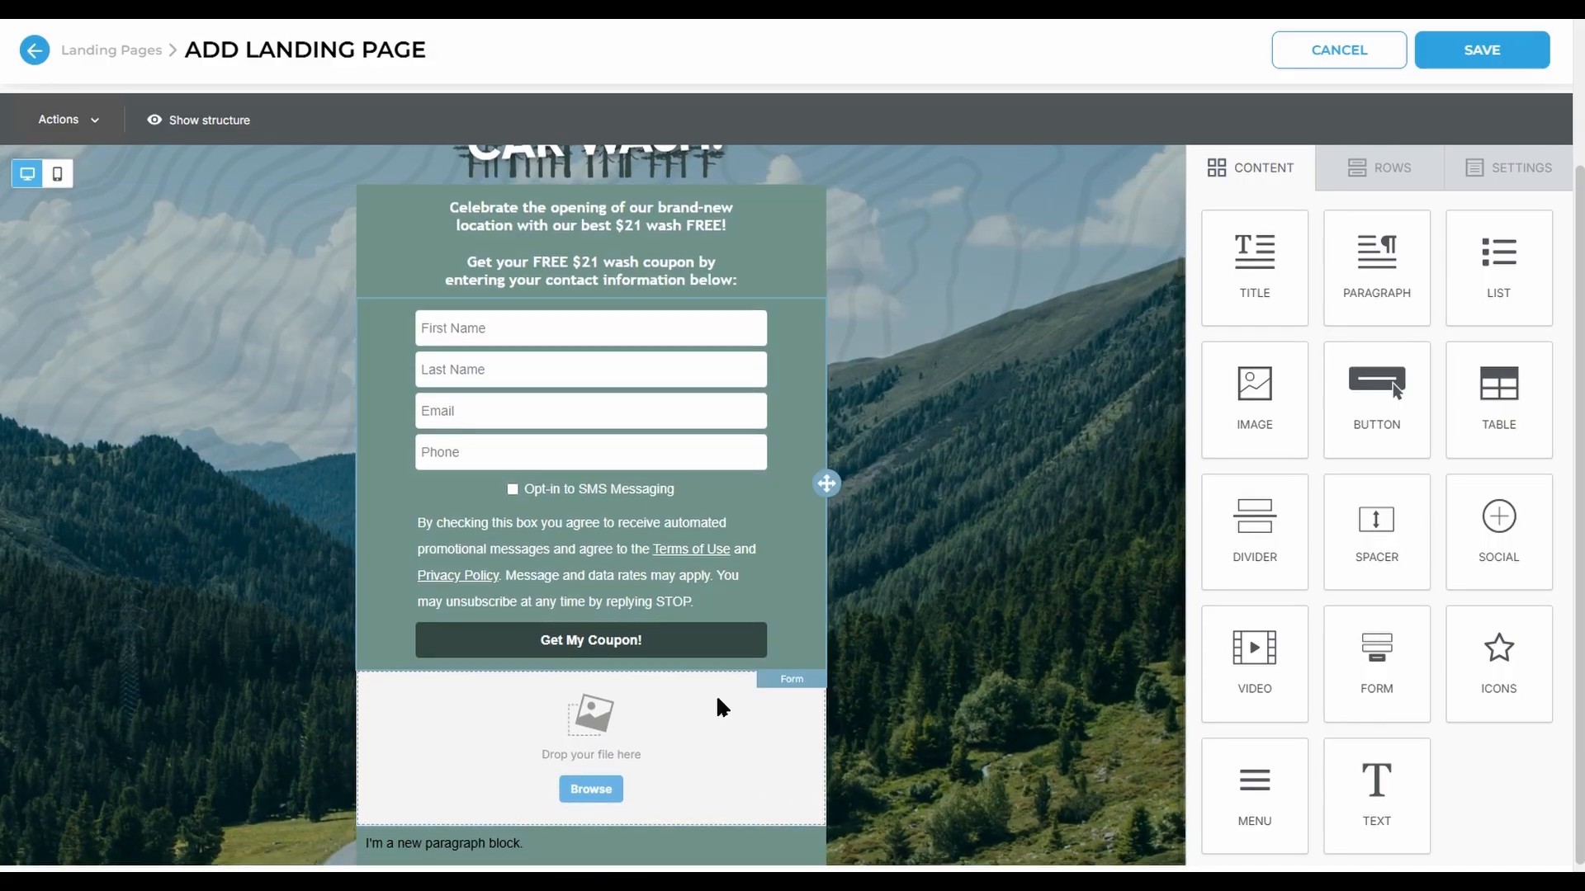
{"action": "left_click", "coordinate": [596, 790]}
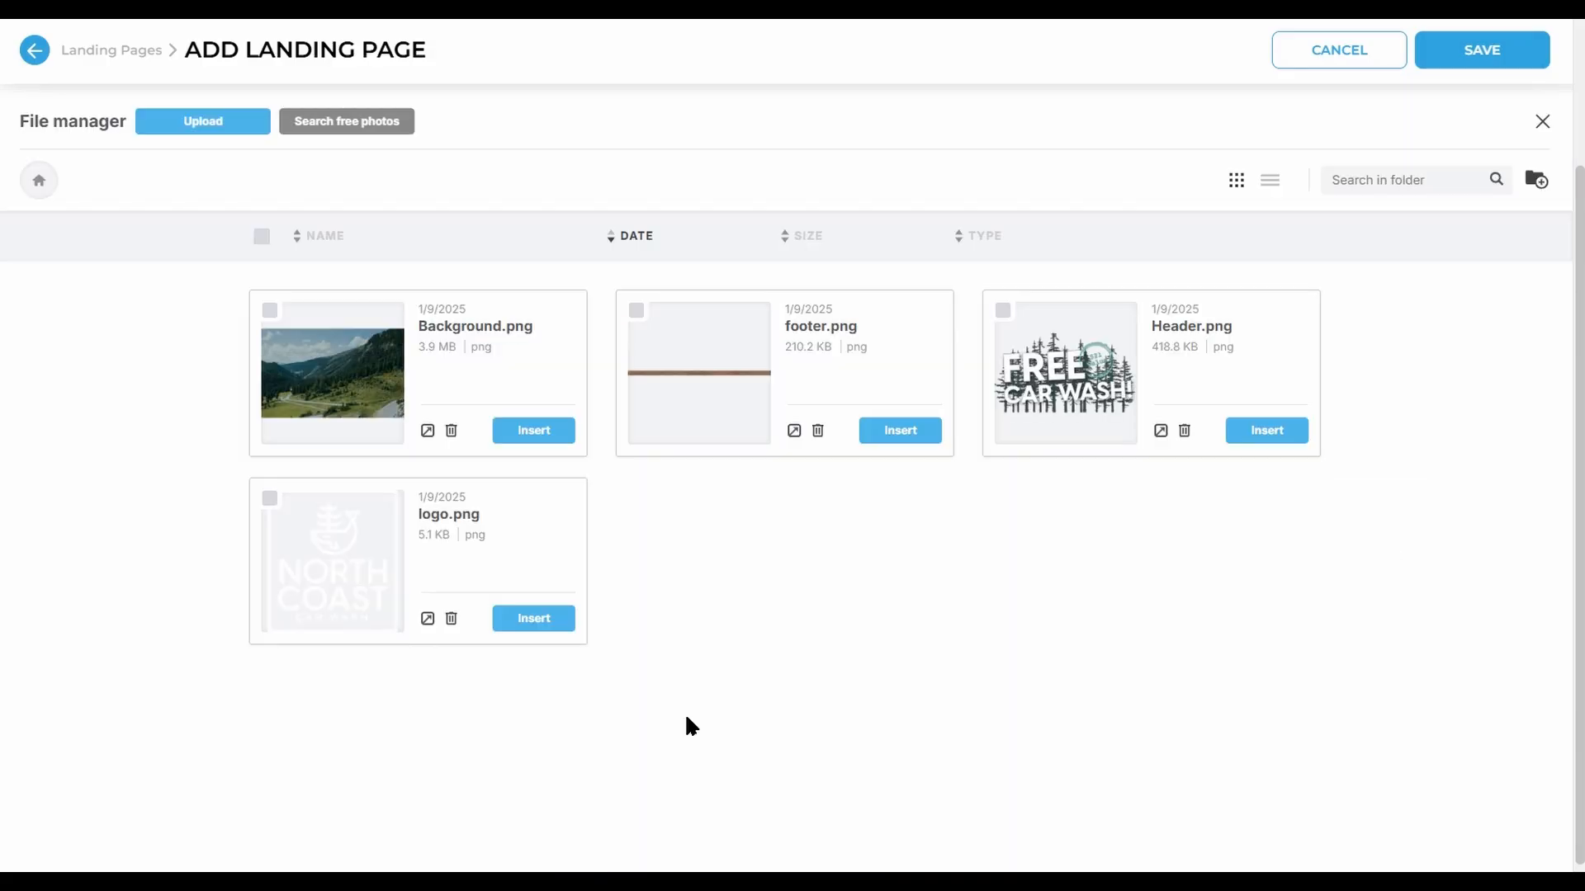
{"action": "left_click", "coordinate": [557, 629]}
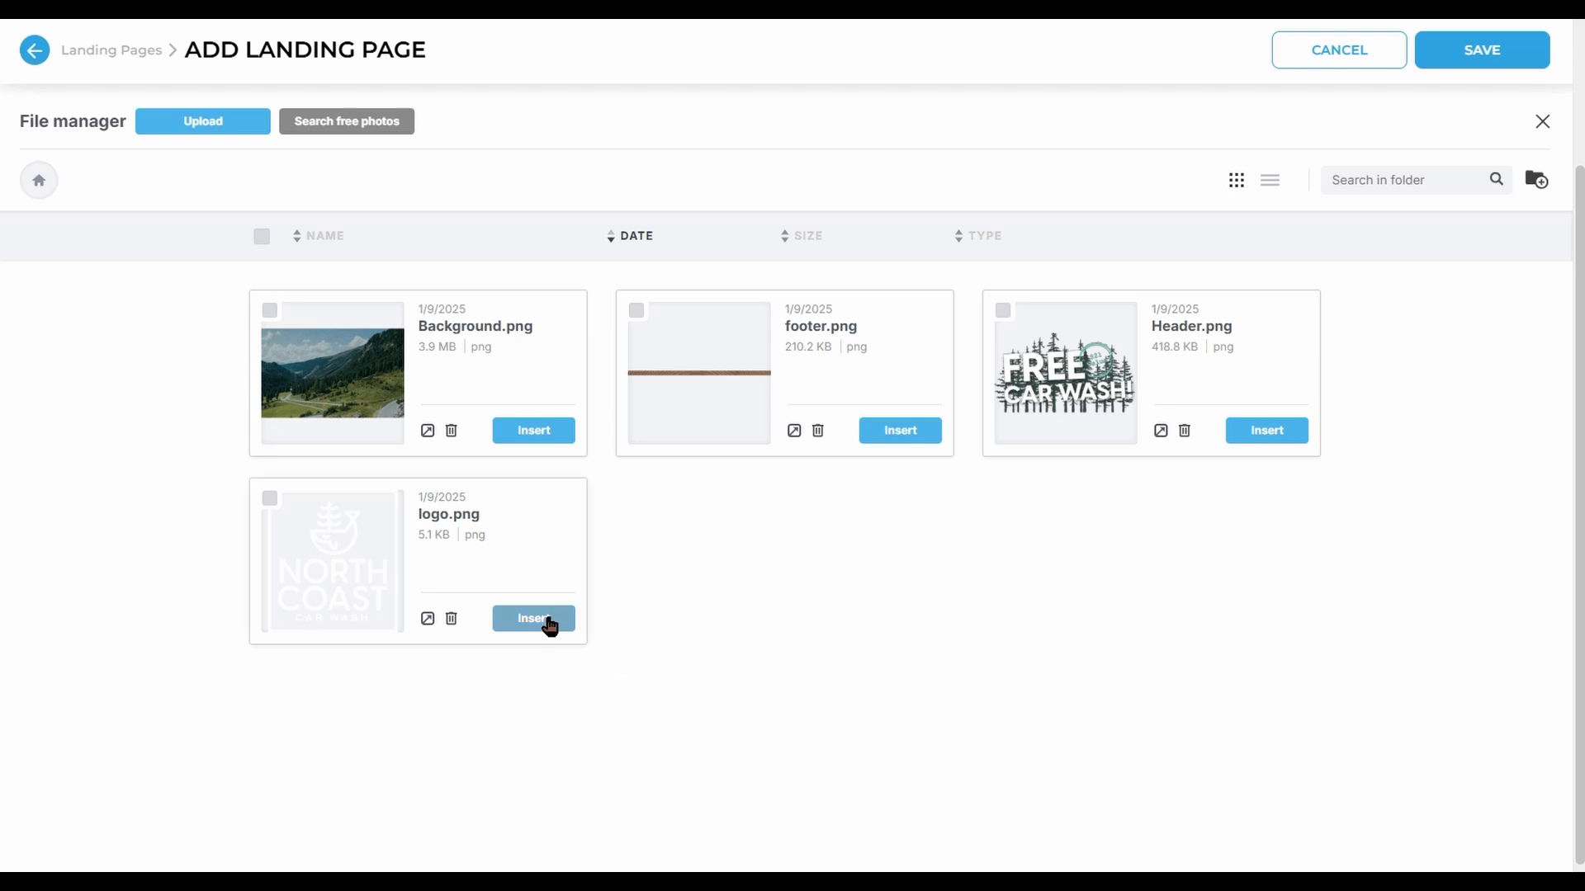
{"action": "left_click_drag", "start_coordinate": [1300, 314], "coordinate": [1272, 320]}
{"action": "scroll", "coordinate": [1272, 320], "scroll_direction": "down", "scroll_amount": 1}
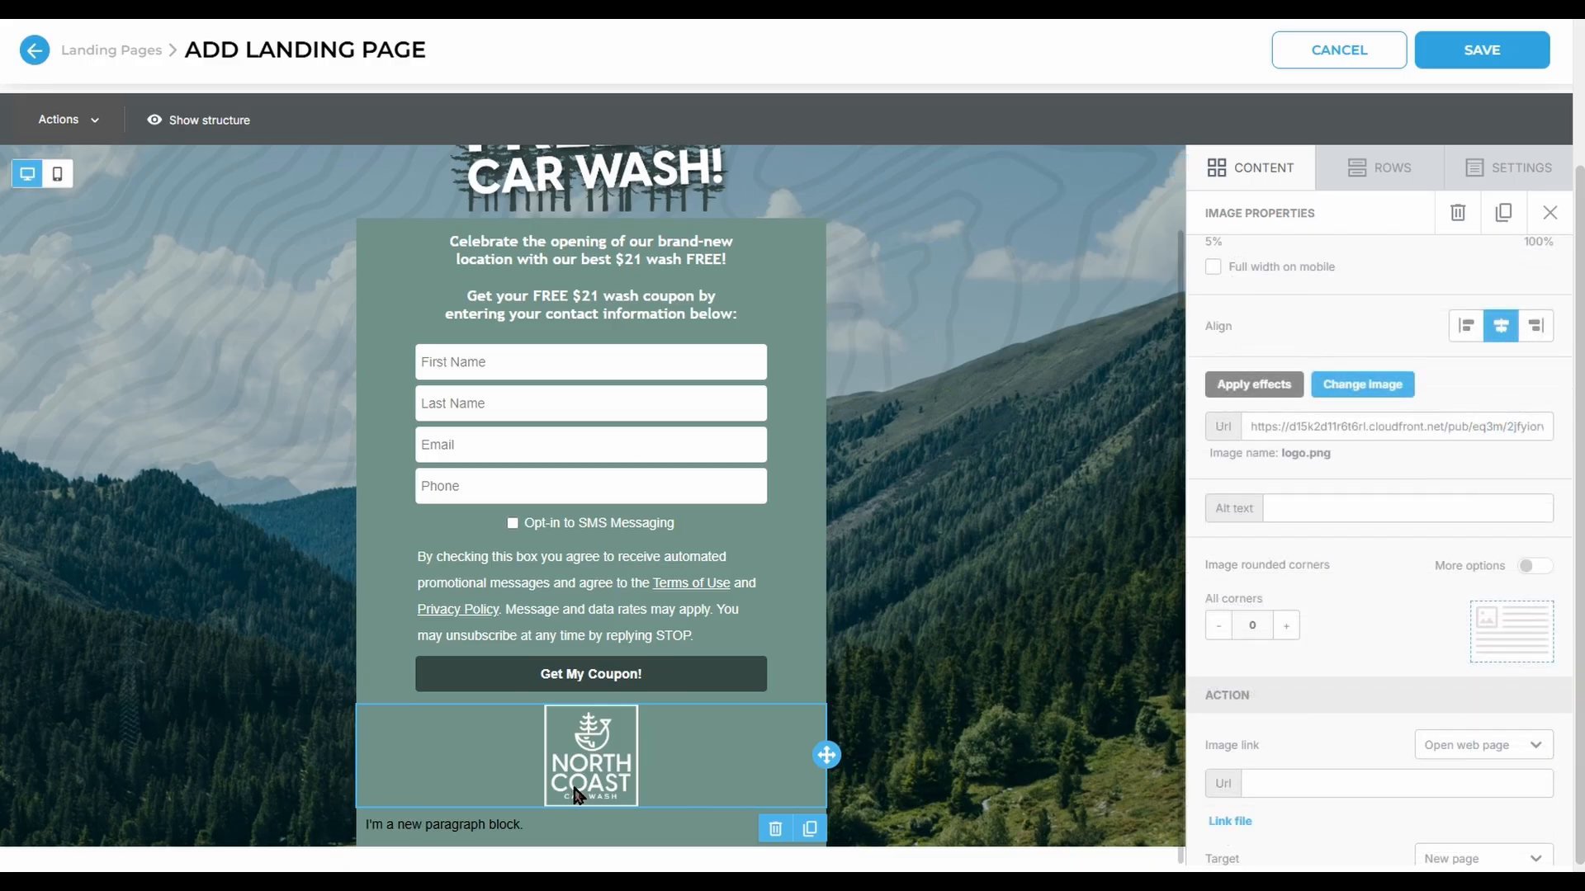
Step: Replace the paragraph below the logo with the car wash's street address in bold, centered, white text
{"action": "scroll", "coordinate": [507, 822], "scroll_direction": "down", "scroll_amount": 1}
{"action": "left_click_drag", "start_coordinate": [537, 777], "coordinate": [364, 774]}
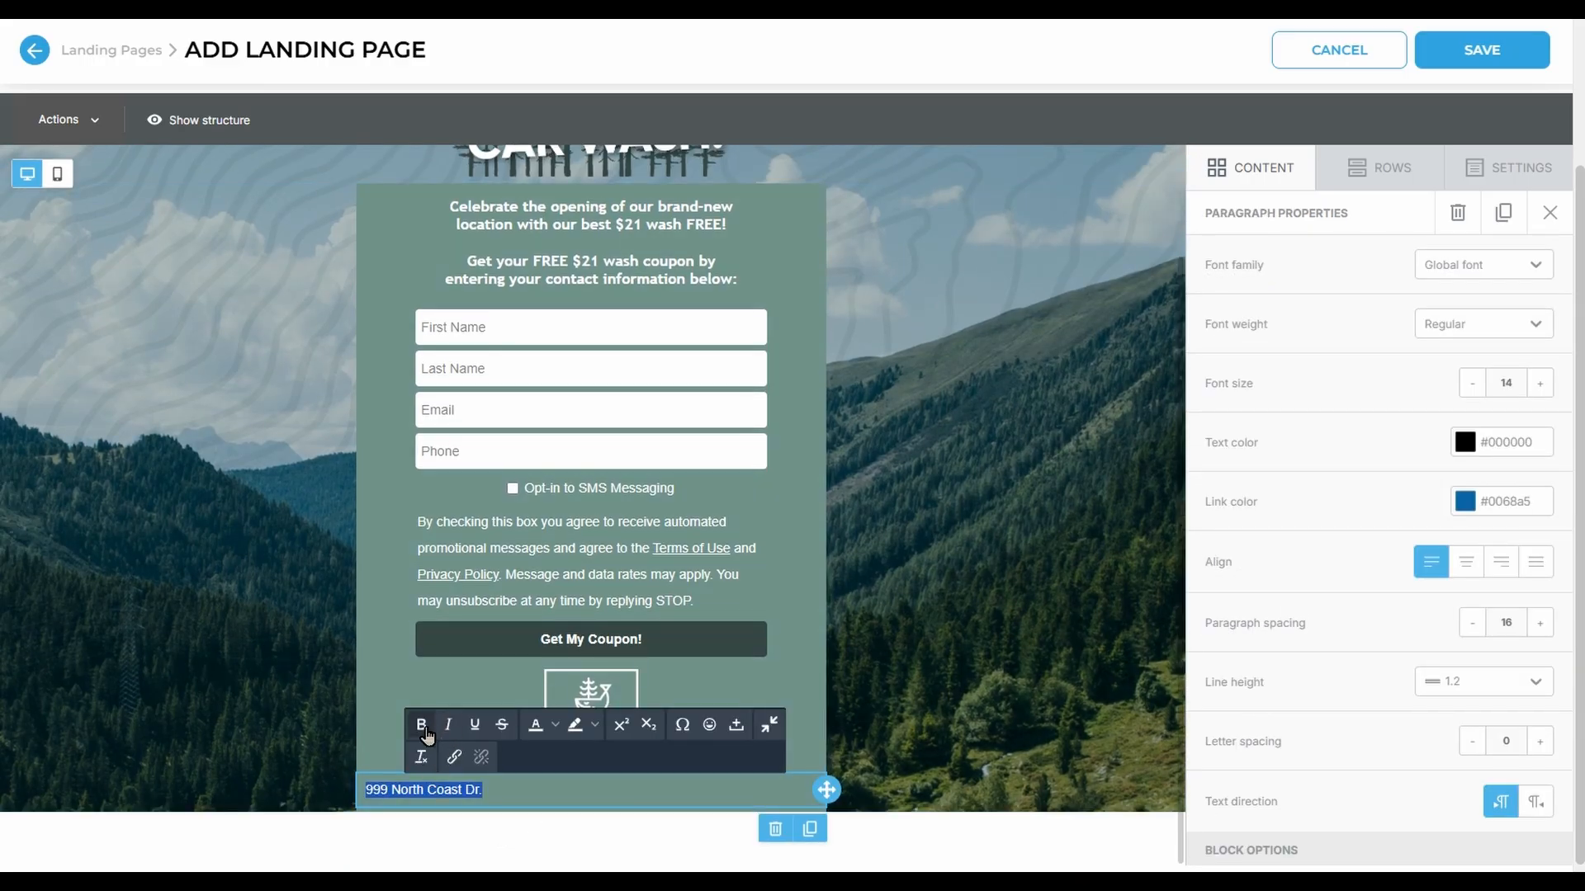
{"action": "left_click", "coordinate": [421, 725]}
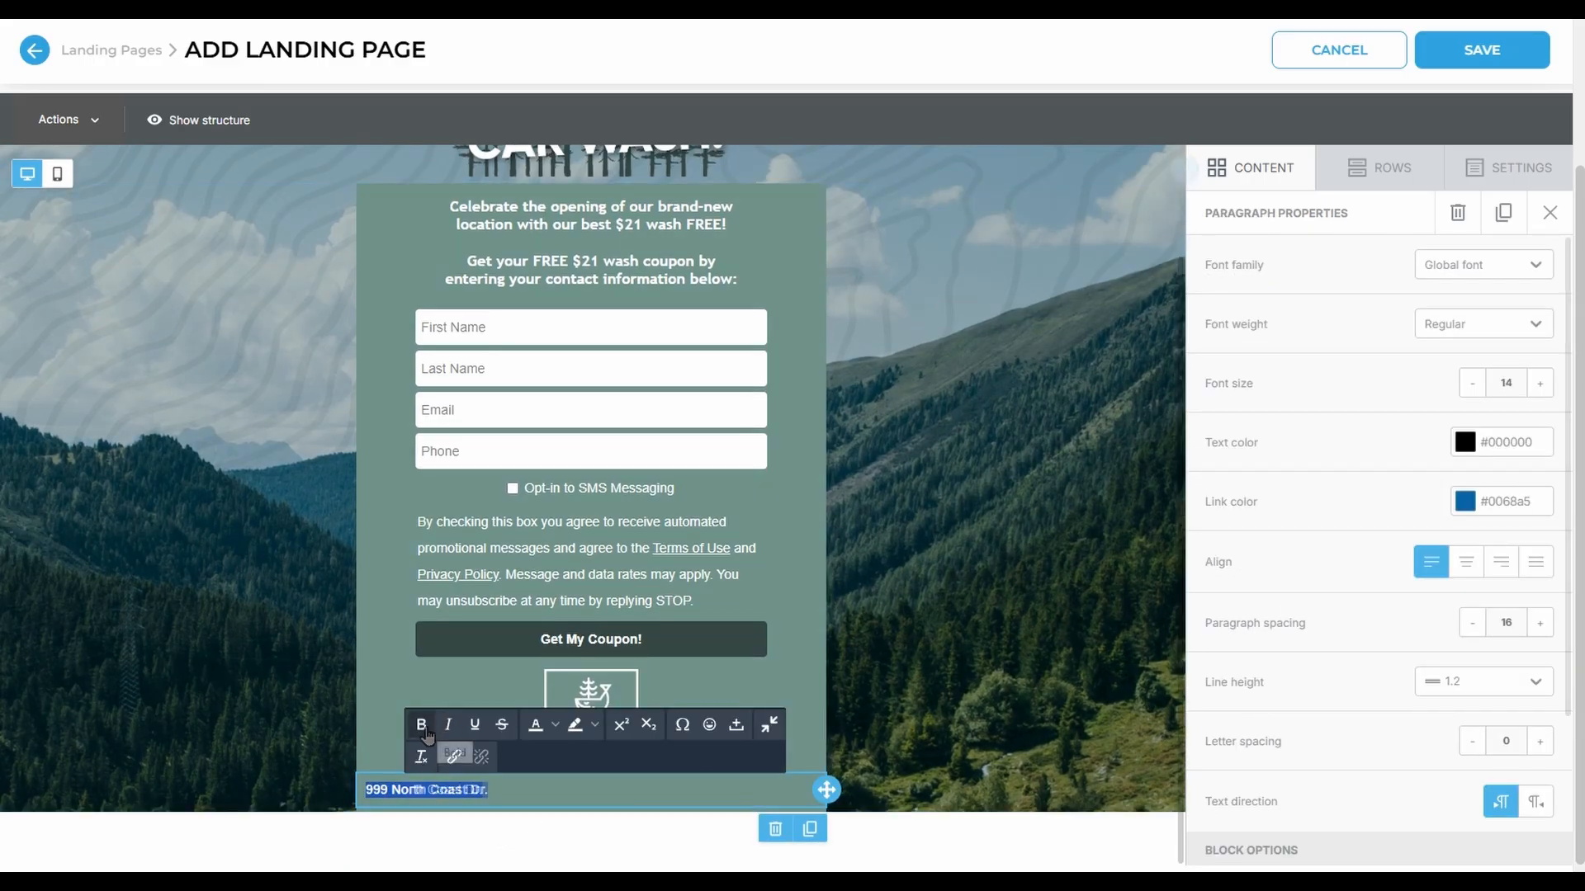
{"action": "left_click", "coordinate": [1474, 572]}
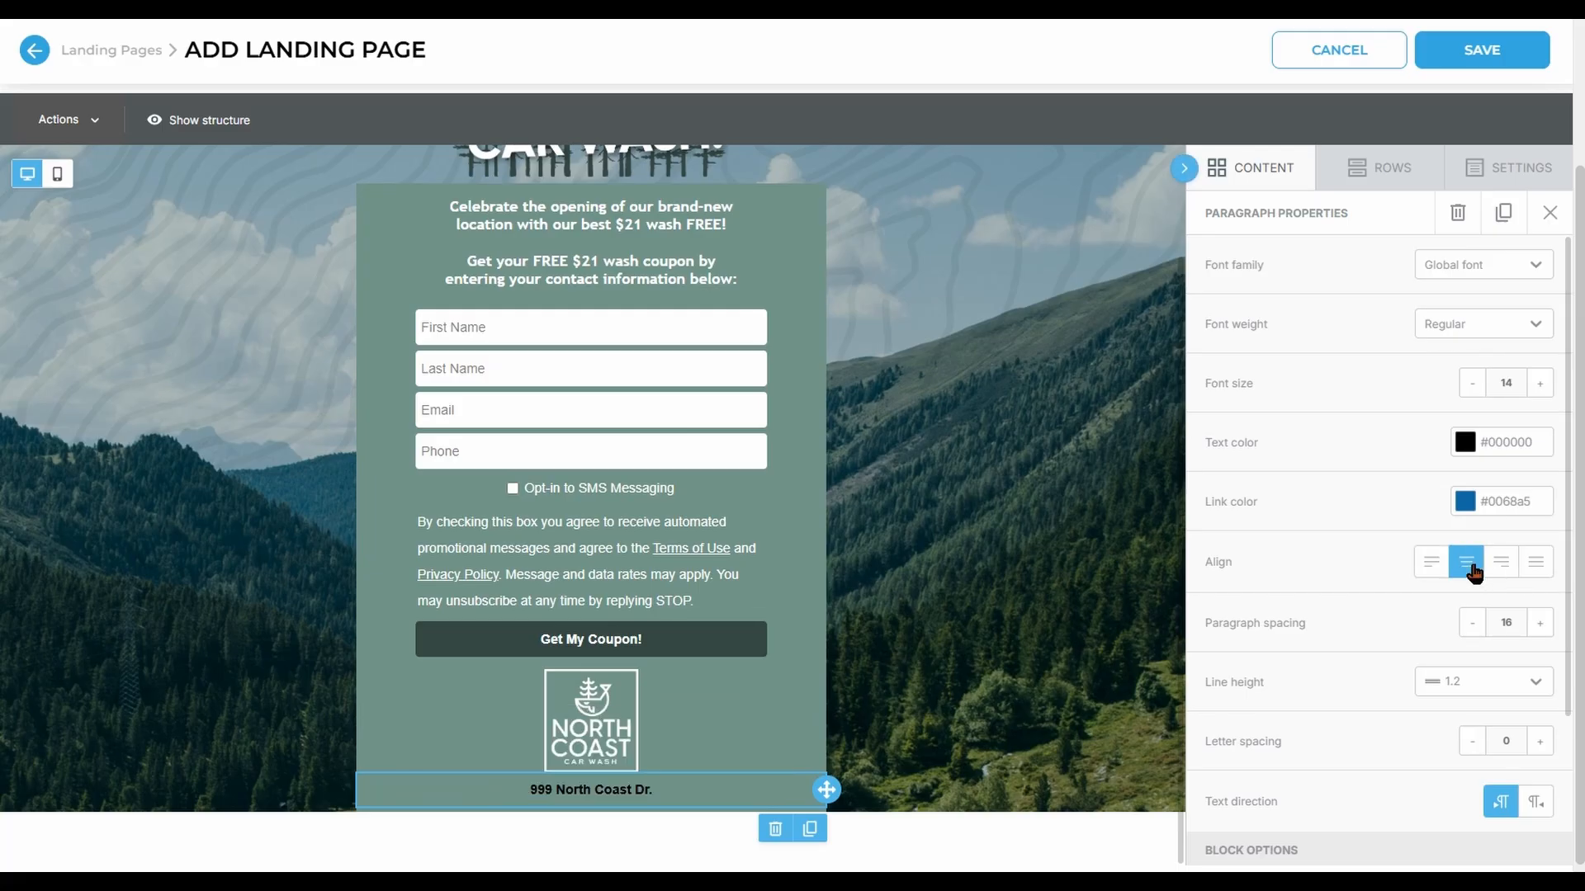
{"action": "left_click", "coordinate": [1465, 450]}
{"action": "left_click", "coordinate": [1327, 634]}
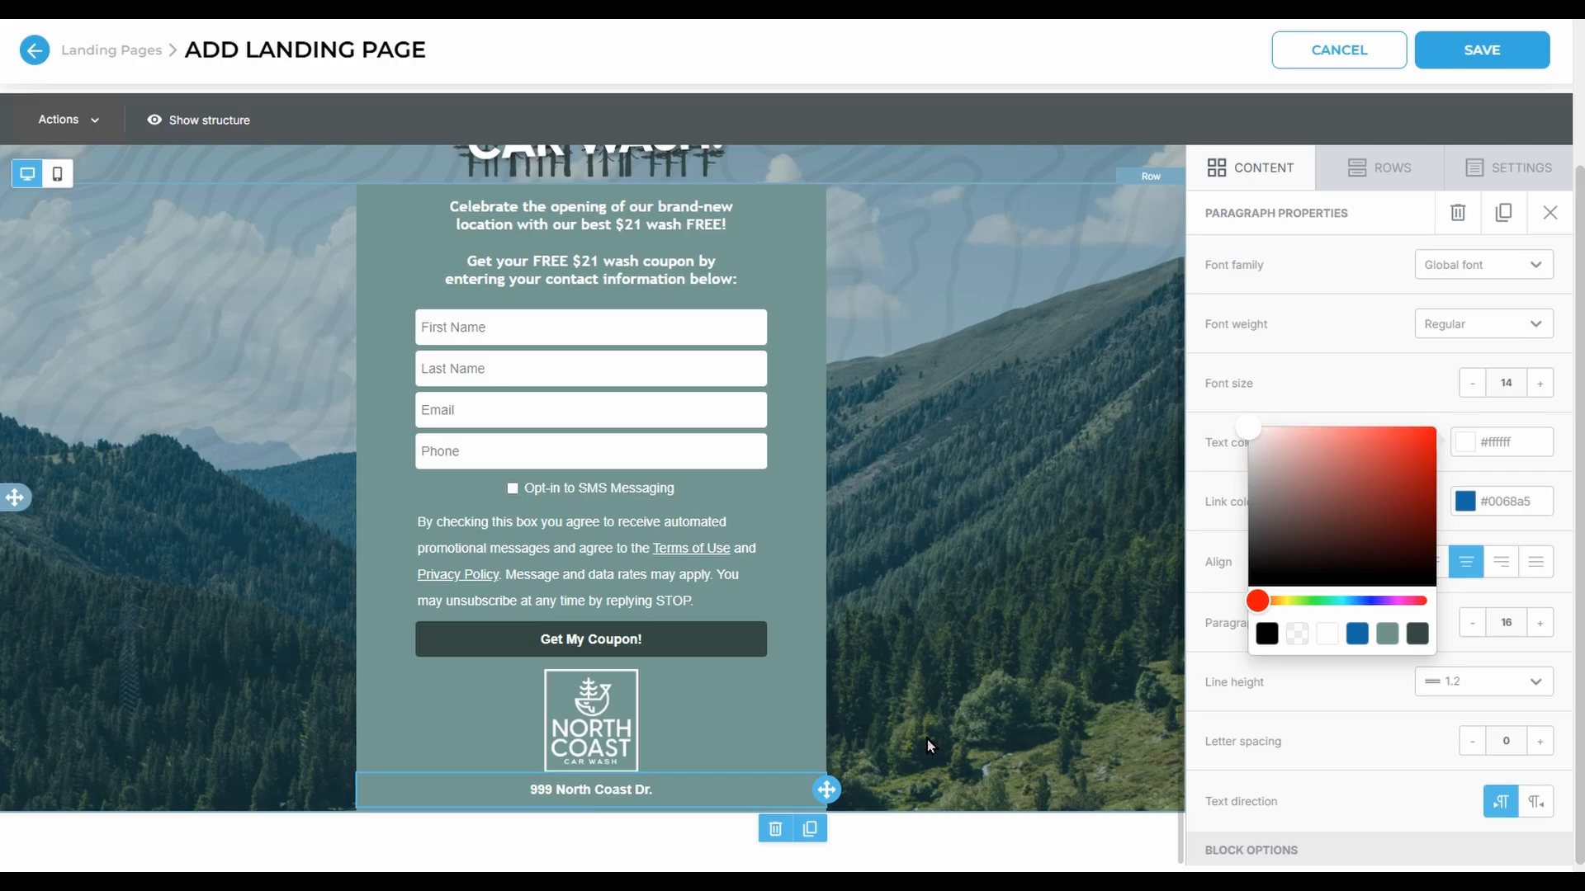
Step: Add an empty single-column row at the end of the page with footer.png as its background image
{"action": "left_click", "coordinate": [1370, 168]}
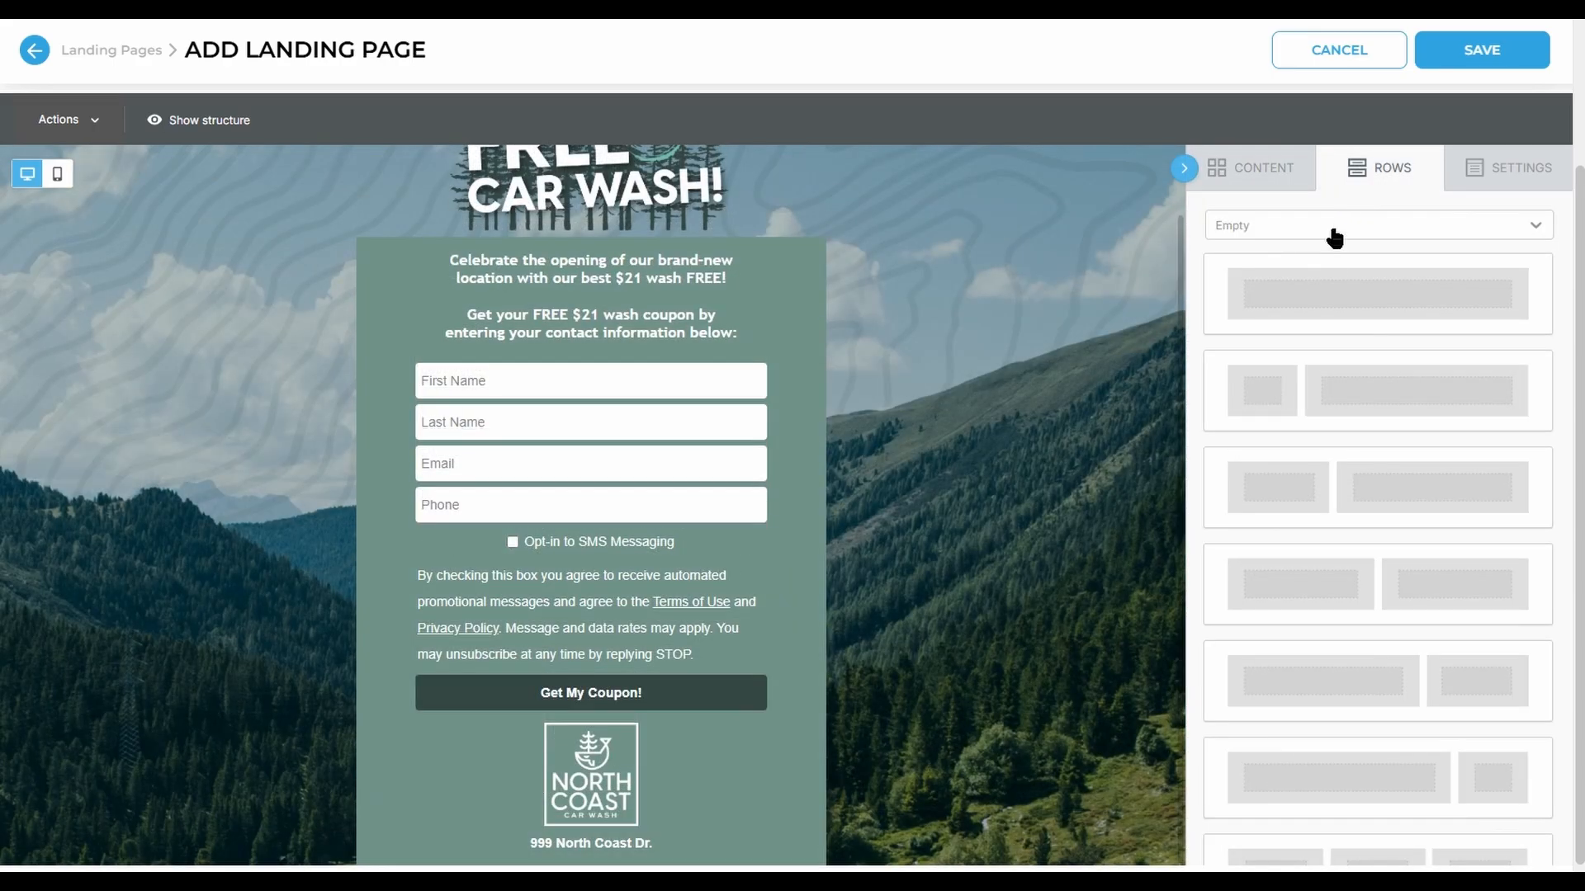
{"action": "left_click_drag", "start_coordinate": [1337, 277], "coordinate": [582, 862]}
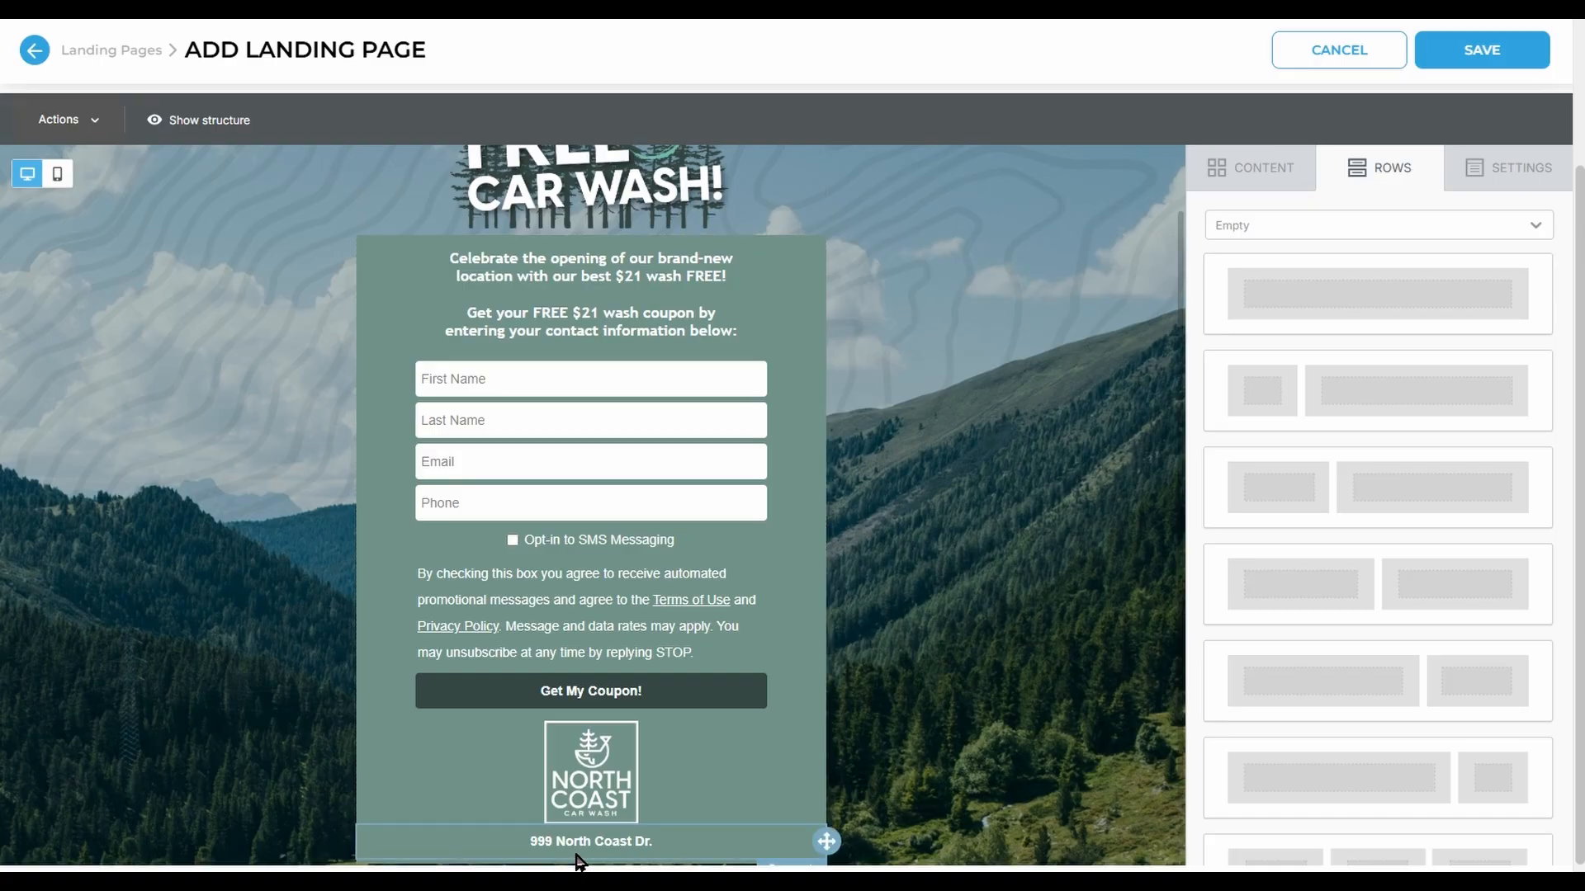
{"action": "scroll", "coordinate": [579, 858], "scroll_direction": "down", "scroll_amount": 1}
{"action": "left_click", "coordinate": [846, 844]}
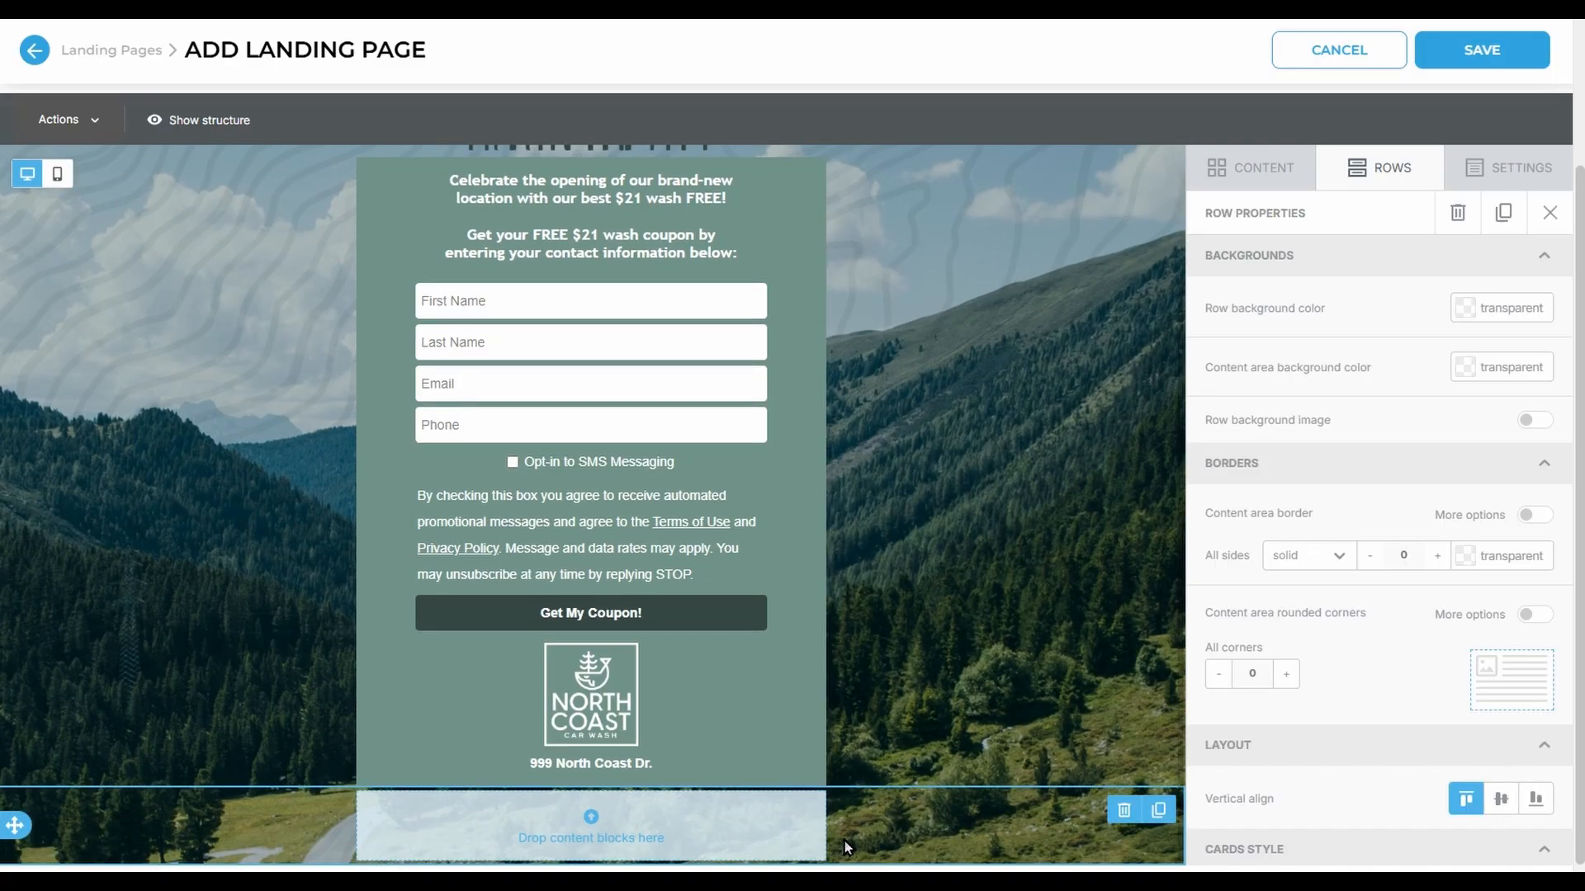
{"action": "left_click", "coordinate": [1533, 420]}
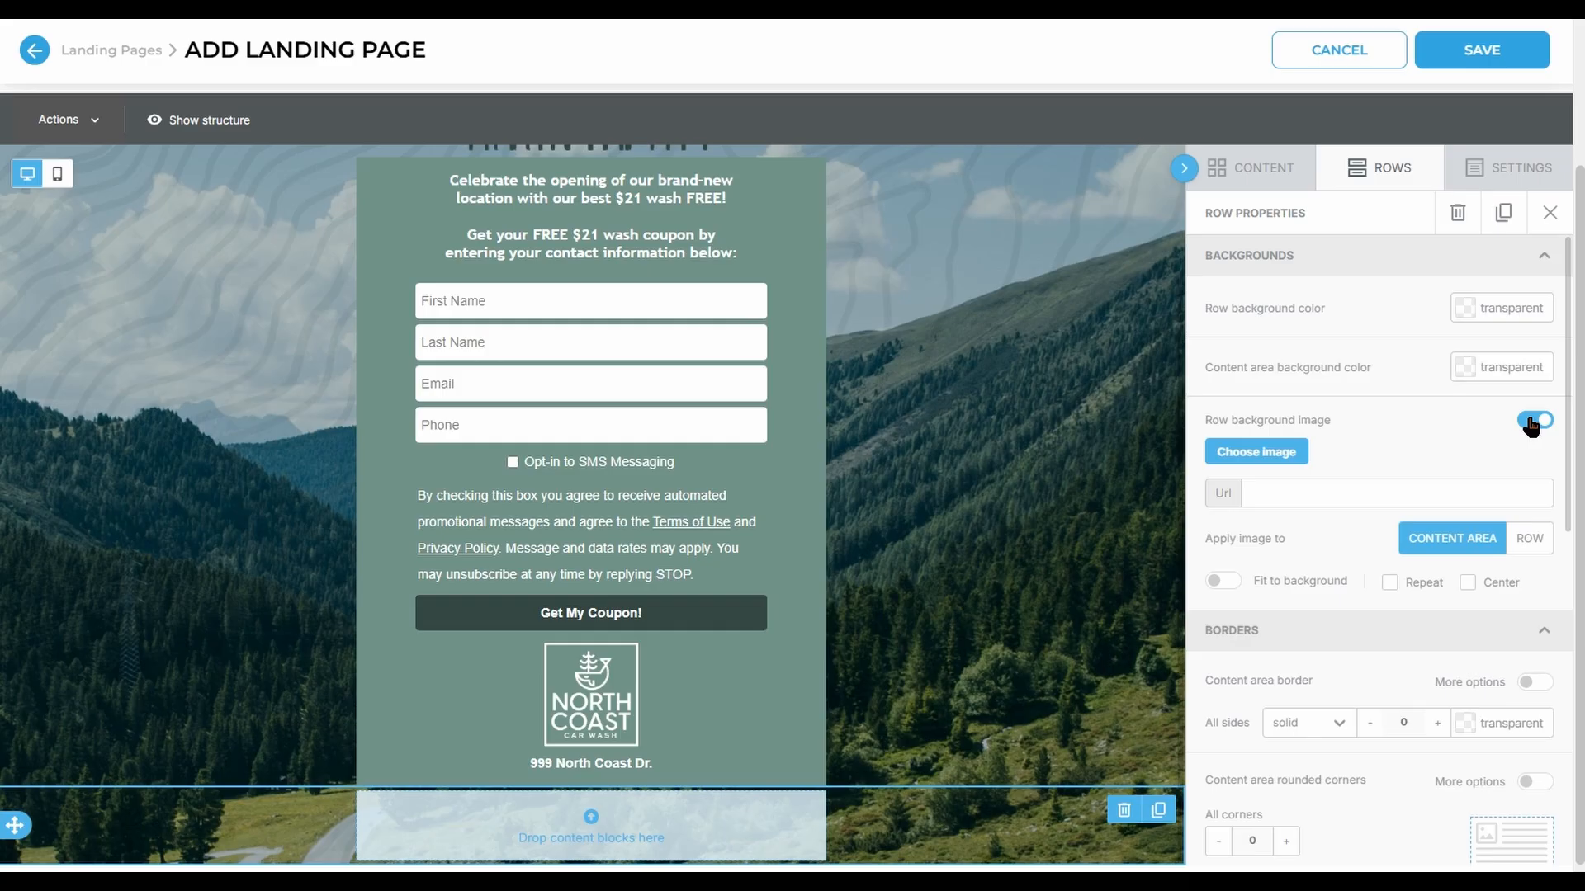
{"action": "left_click", "coordinate": [1256, 459]}
{"action": "left_click", "coordinate": [1267, 430]}
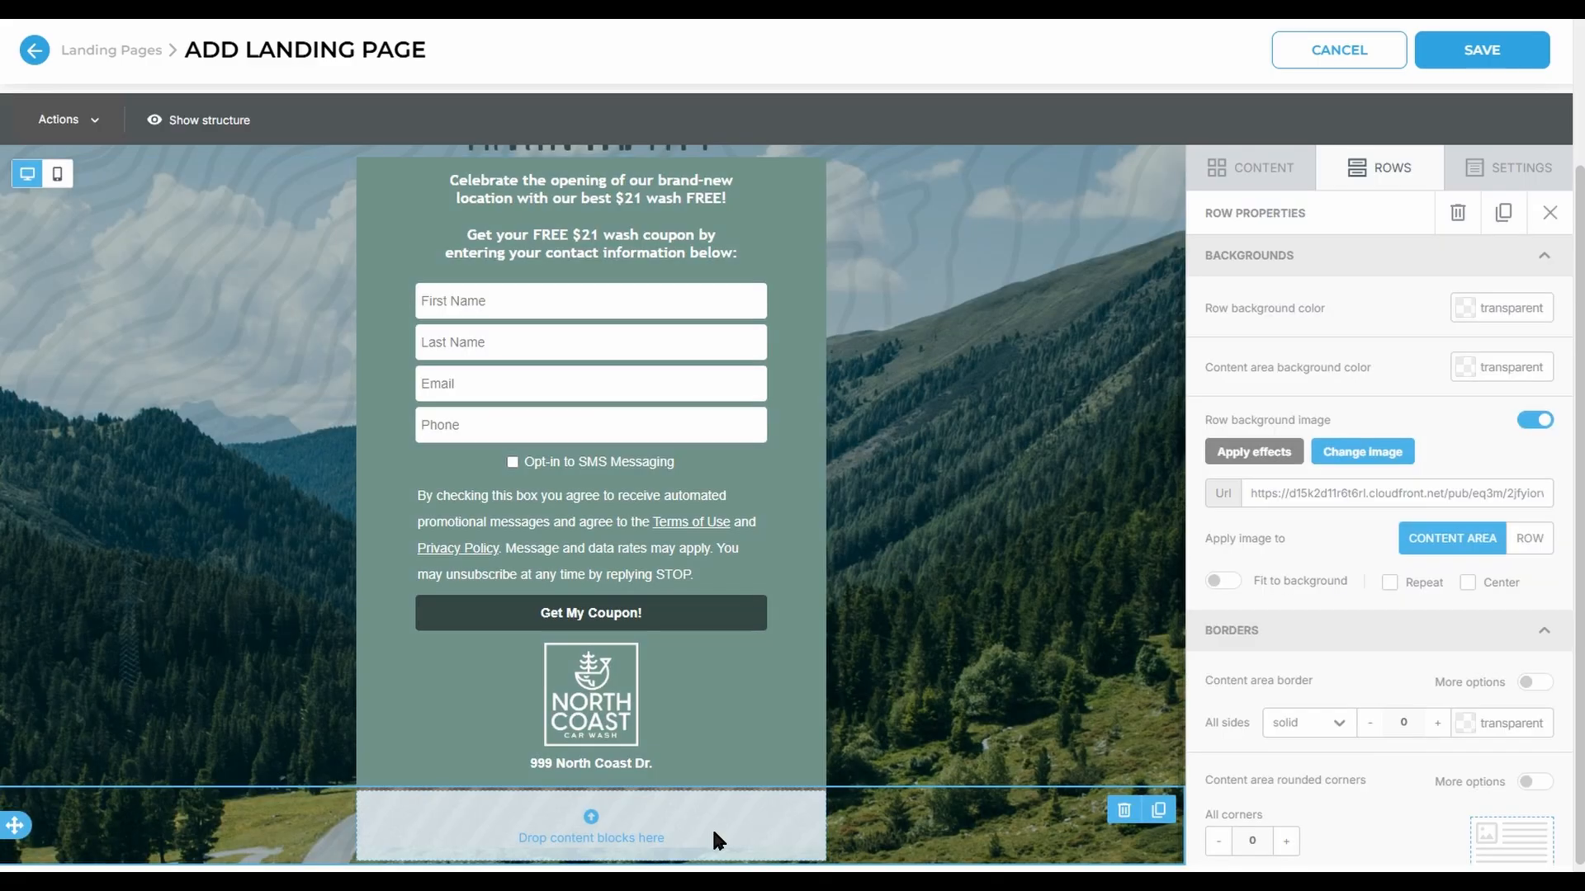
Step: Add a paragraph block to the footer row and apply its background image to the whole row, fitted to the background
{"action": "left_click", "coordinate": [1313, 186]}
{"action": "left_click_drag", "start_coordinate": [1377, 264], "coordinate": [562, 829]}
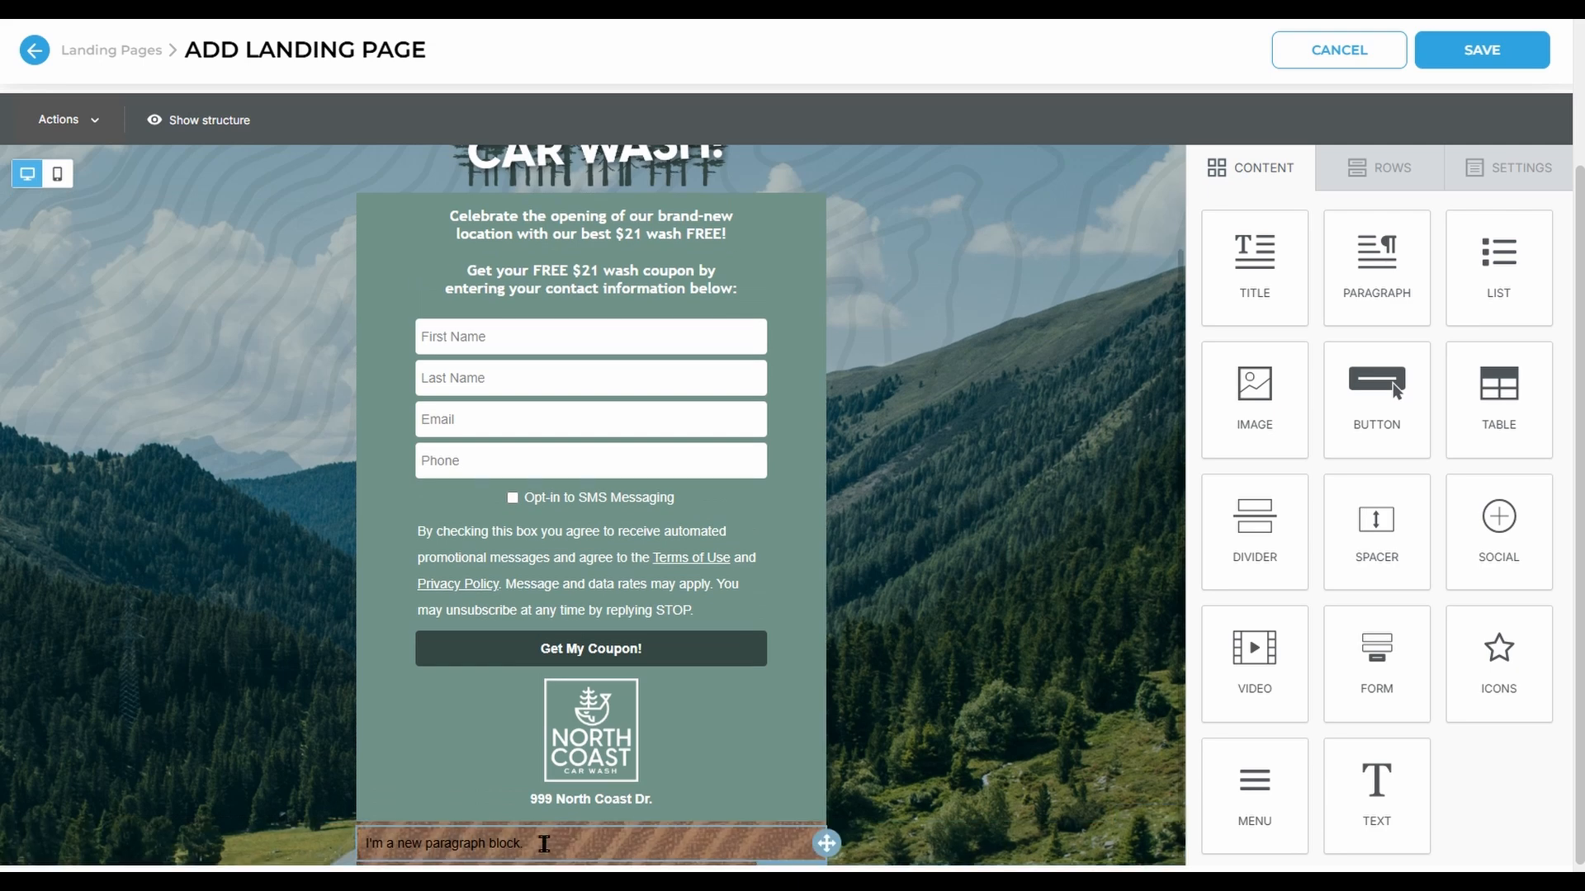
{"action": "left_click", "coordinate": [726, 842]}
{"action": "left_click", "coordinate": [945, 840]}
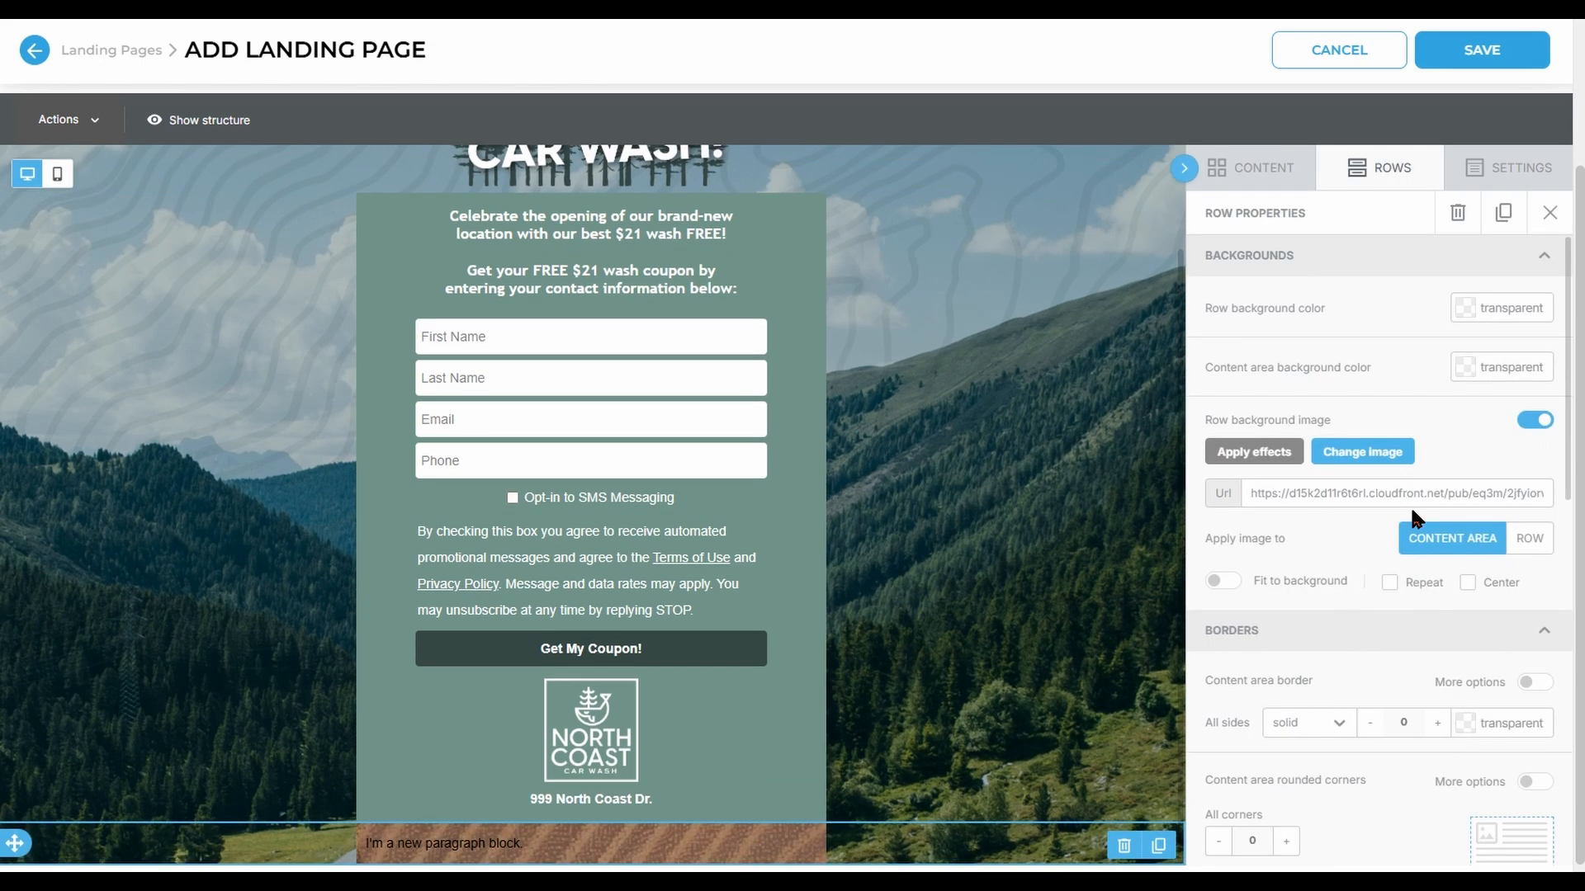
{"action": "left_click", "coordinate": [1528, 540]}
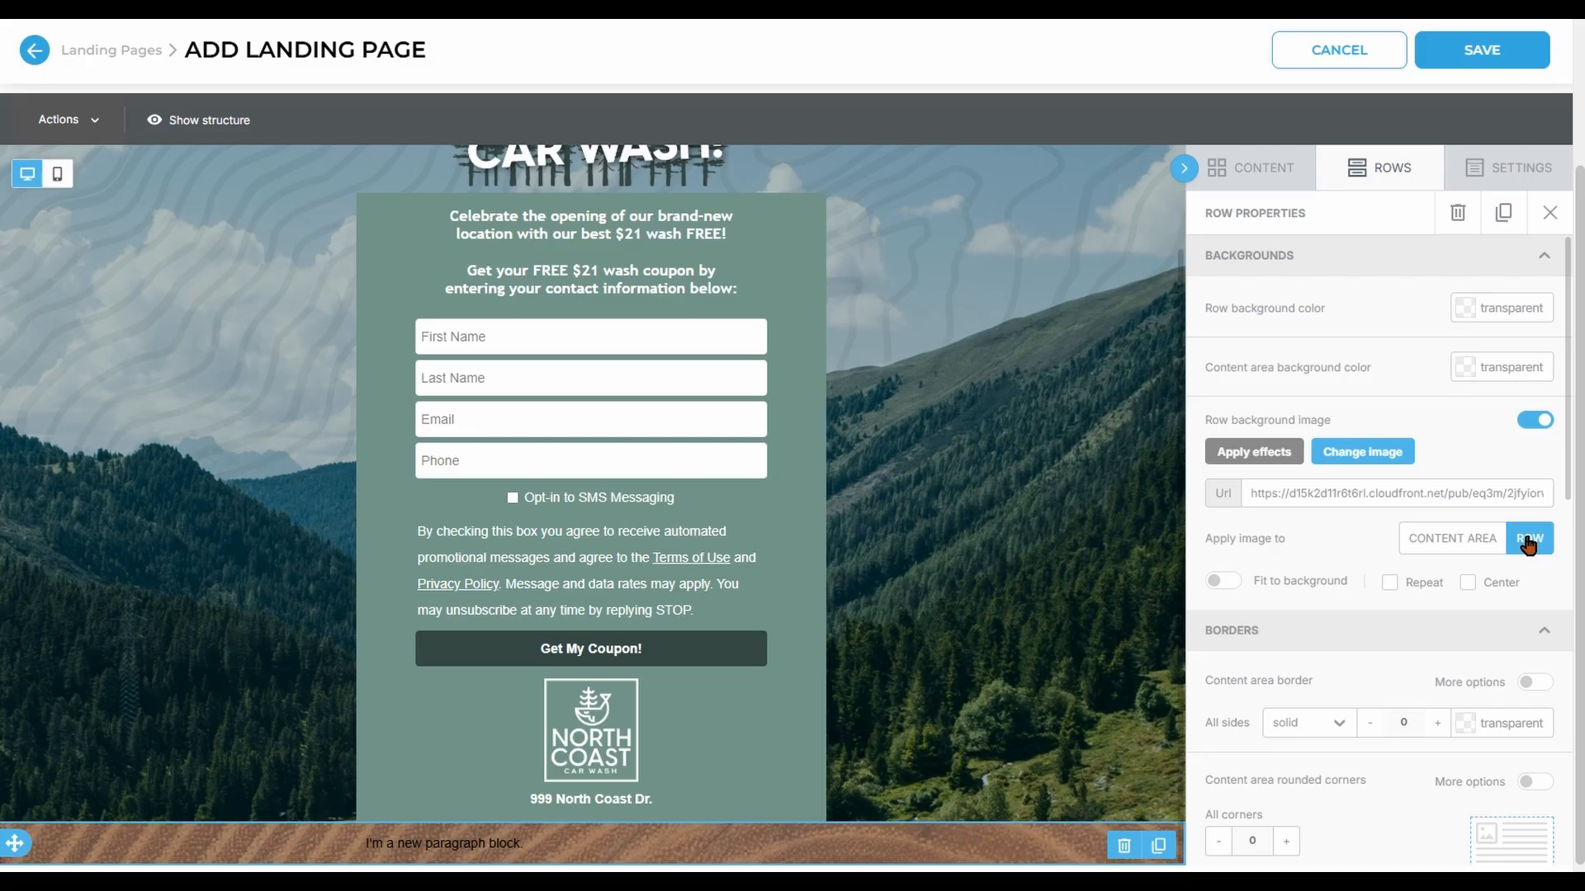
{"action": "left_click", "coordinate": [1220, 582]}
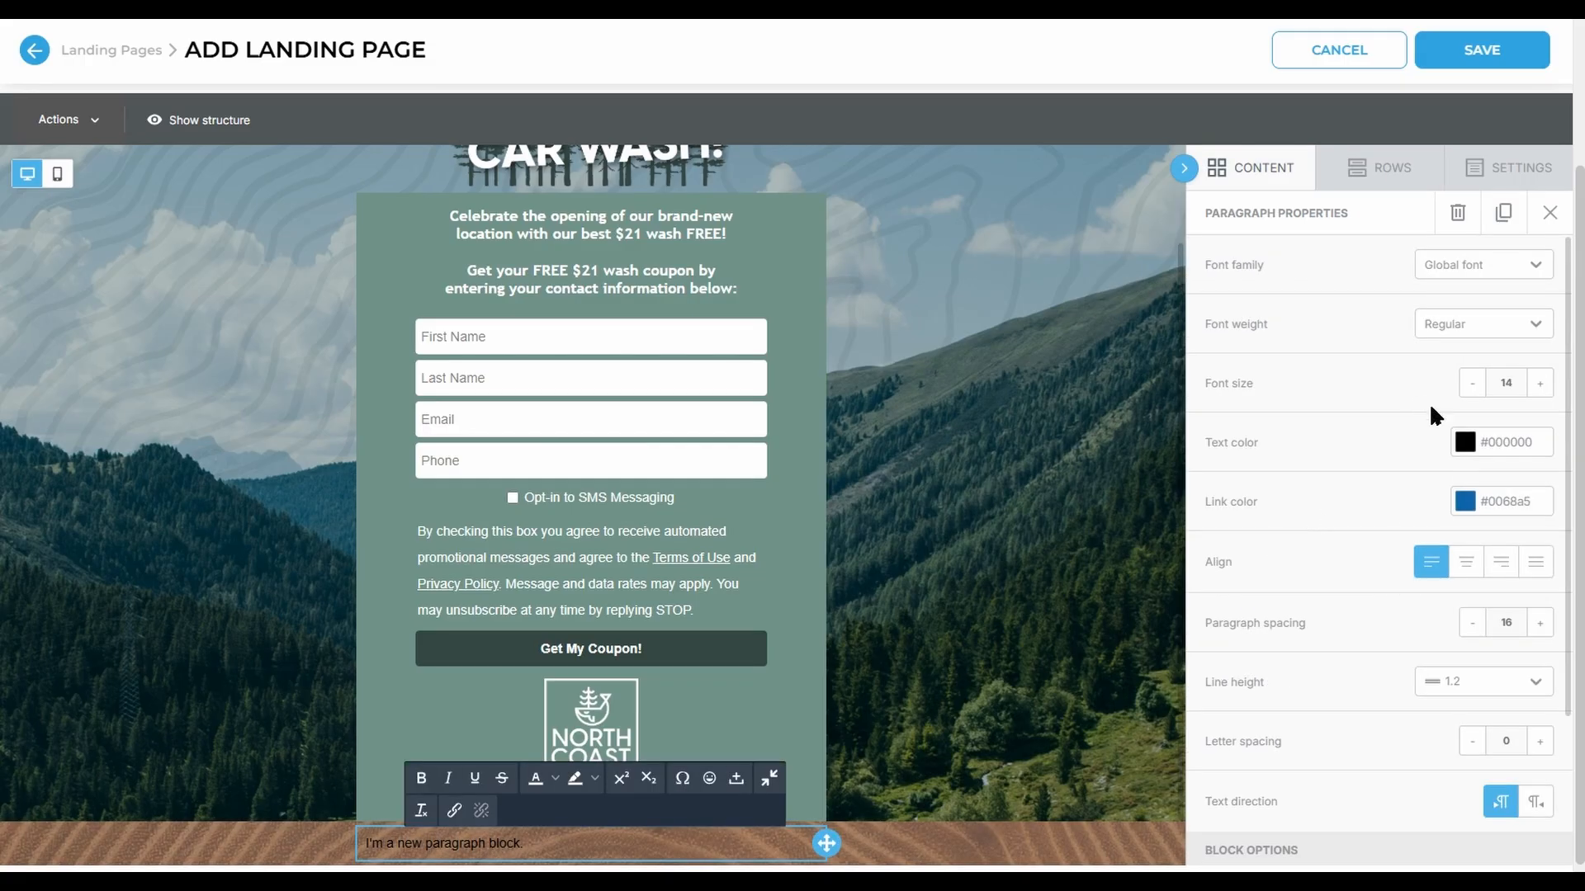
Step: Enter "© Copyright 2022 North Coast Car Wash. All Rights Reserved." as the footer paragraph in white centered italics, with a custom line height of 0.5
{"action": "left_click", "coordinate": [1465, 443]}
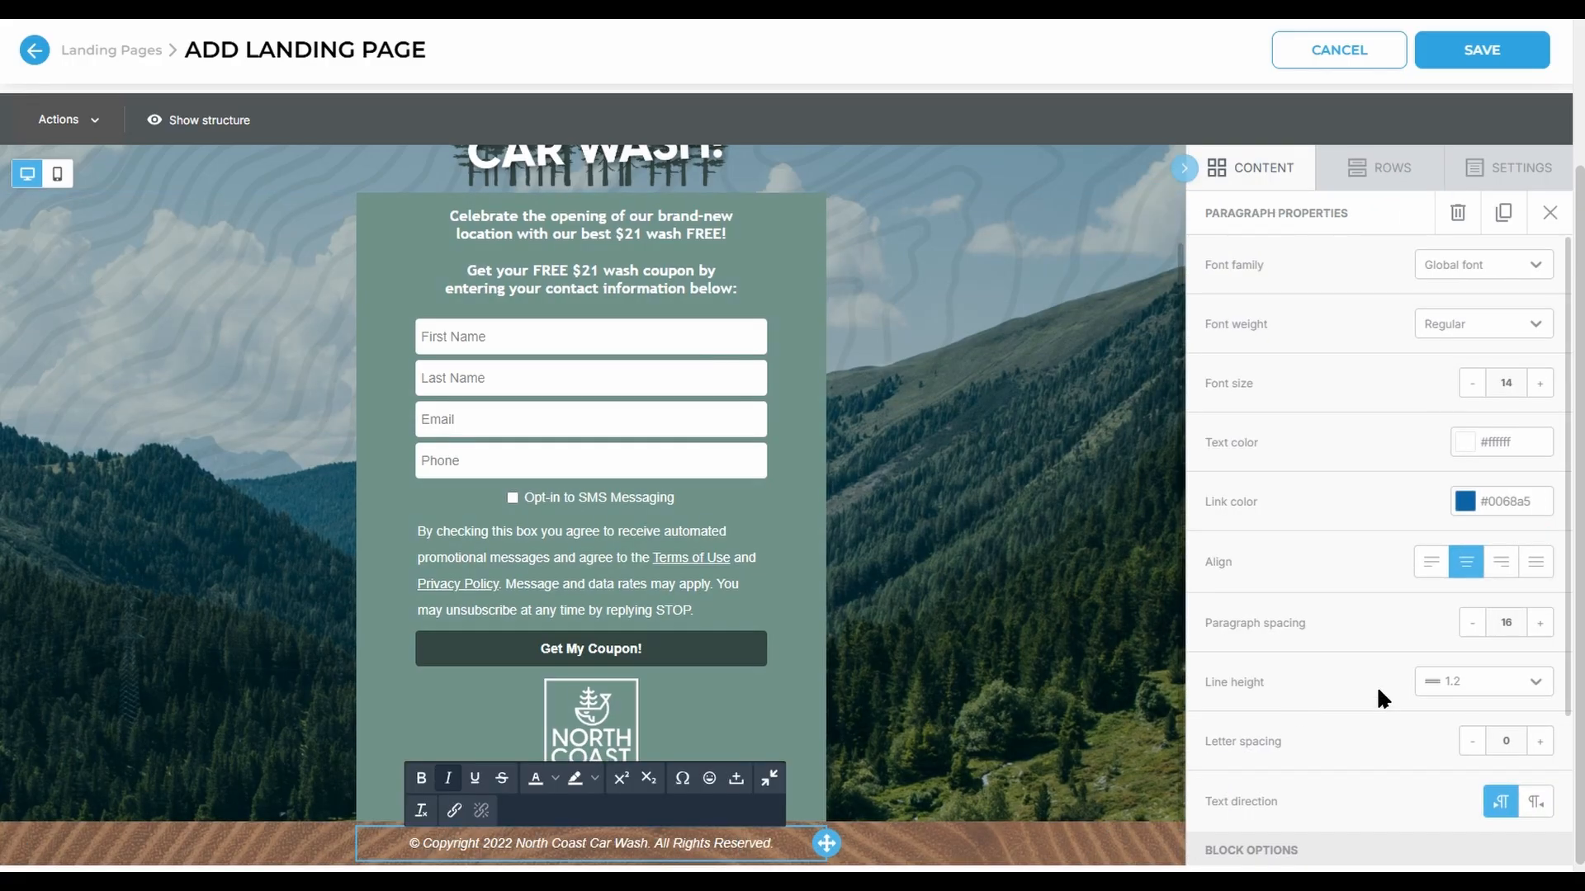
{"action": "left_click", "coordinate": [1534, 682]}
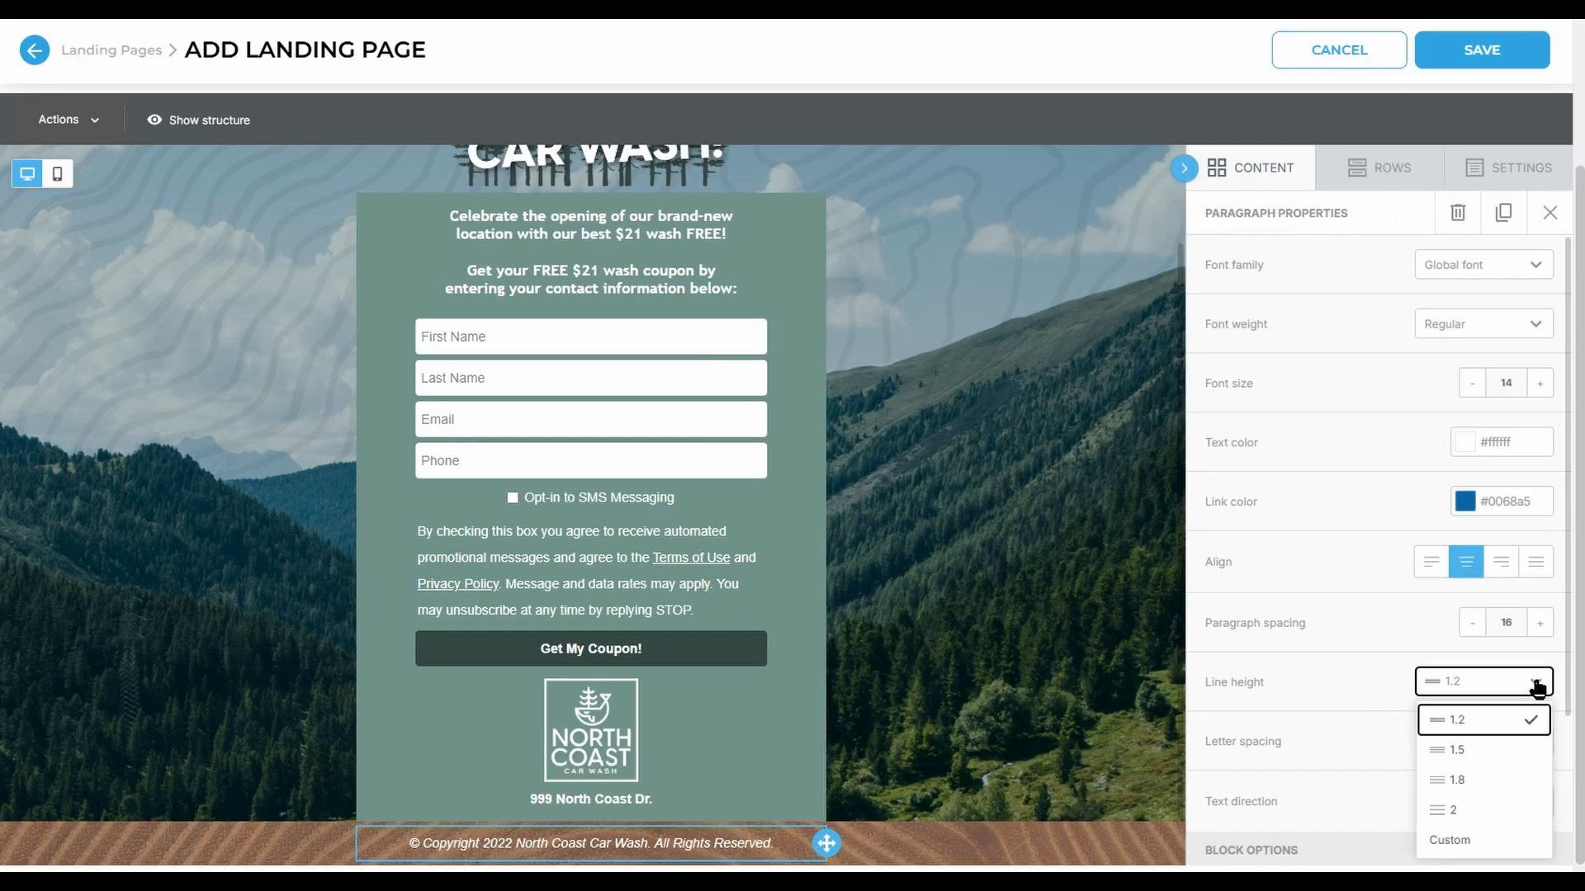
{"action": "left_click", "coordinate": [1449, 839]}
{"action": "left_click", "coordinate": [1473, 723]}
{"action": "left_click", "coordinate": [1473, 723]}
{"action": "left_click", "coordinate": [1473, 723]}
{"action": "scroll", "coordinate": [1403, 776], "scroll_direction": "down", "scroll_amount": 3}
{"action": "left_click", "coordinate": [1210, 811]}
{"action": "left_click", "coordinate": [256, 293]}
Step: In the mobile view, reduce the footer copyright paragraph's font size to 12
{"action": "left_click", "coordinate": [57, 174]}
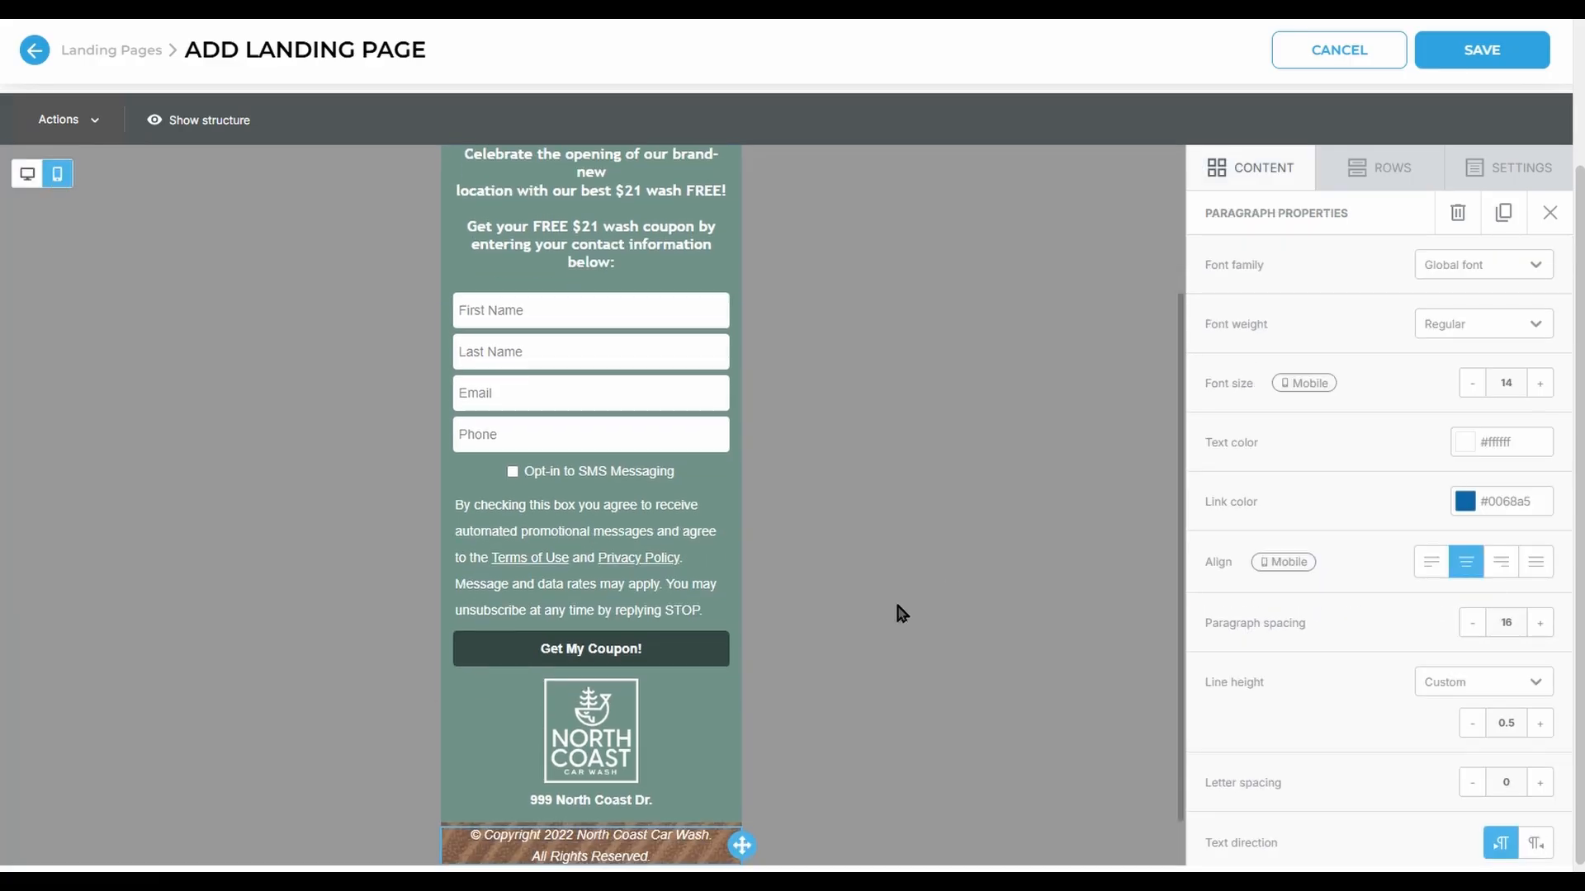
{"action": "scroll", "coordinate": [895, 600], "scroll_direction": "down", "scroll_amount": 1}
{"action": "left_click", "coordinate": [663, 798]}
{"action": "key", "text": "ctrl+a"}
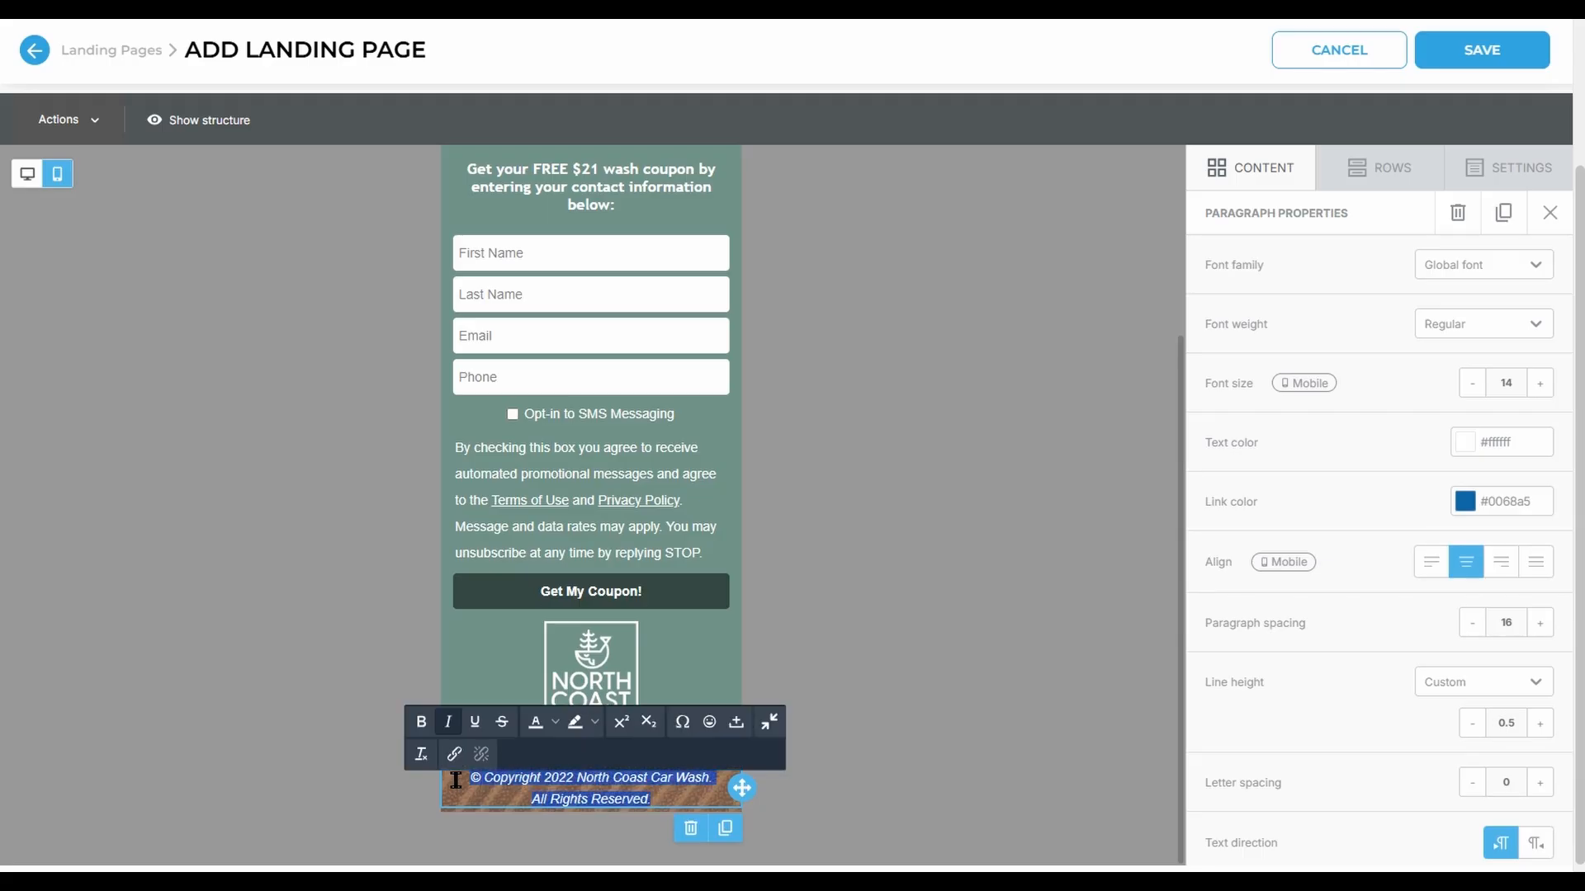
{"action": "left_click", "coordinate": [1472, 383]}
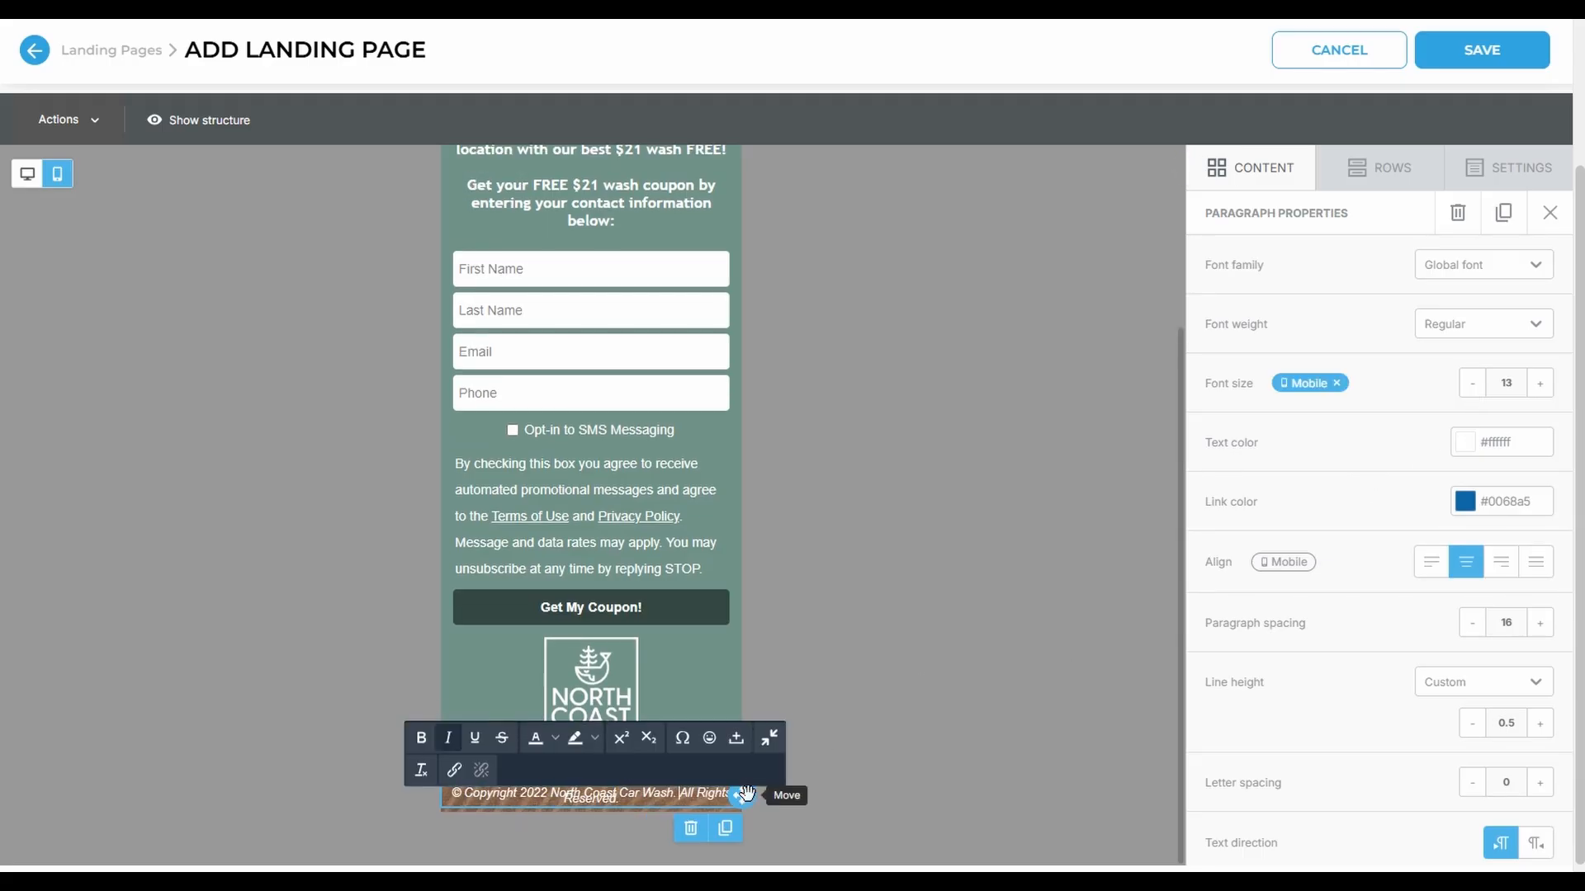
{"action": "left_click", "coordinate": [1473, 383]}
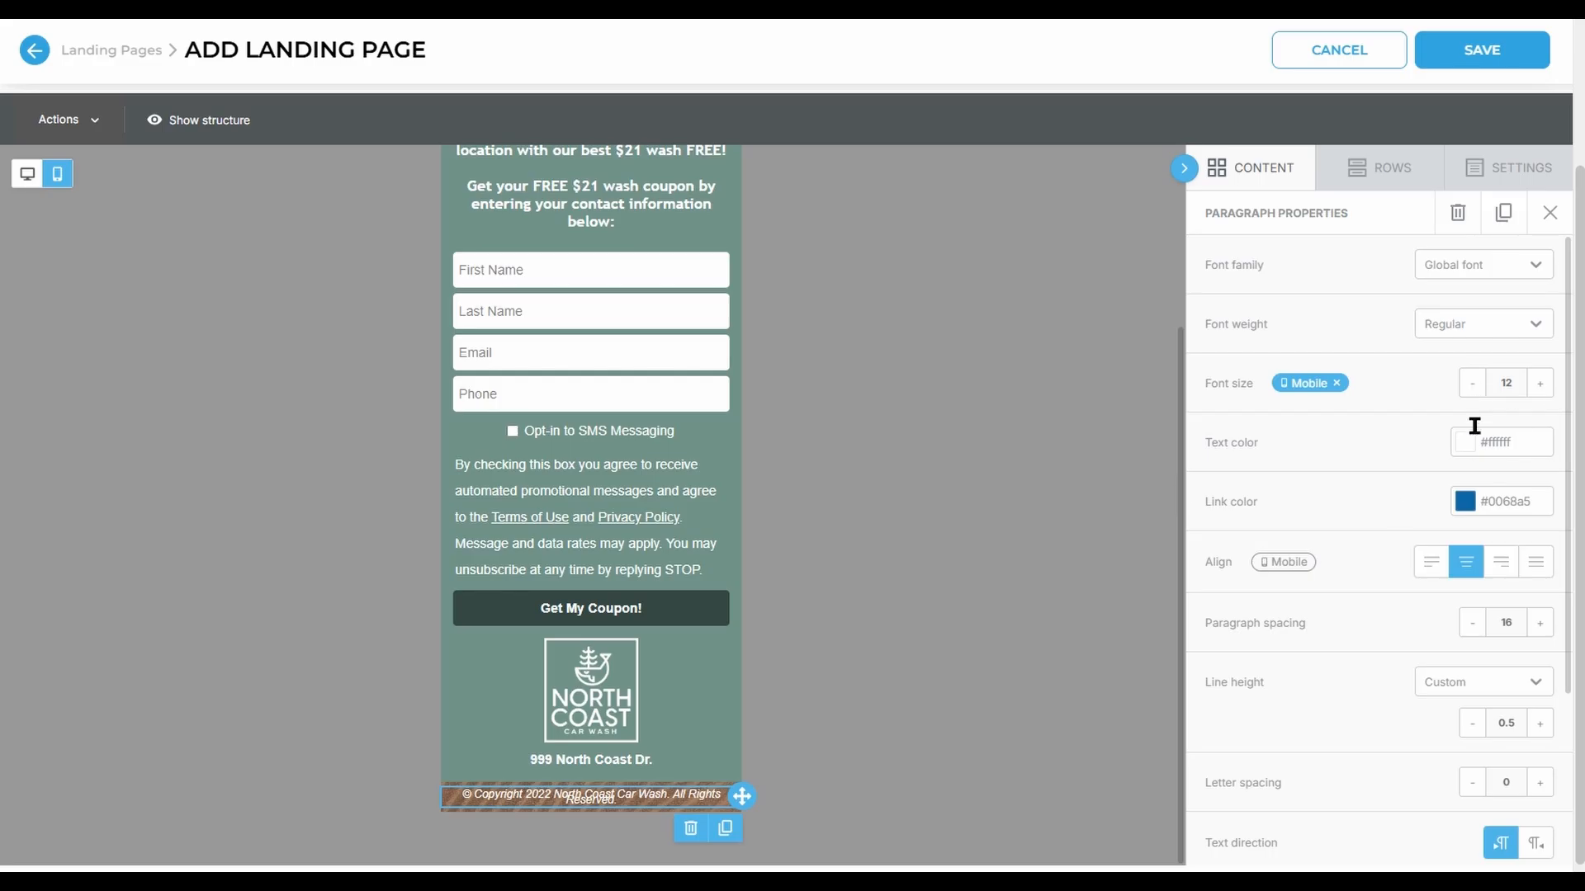
Step: Reduce the footer copyright paragraph's mobile font size further, and return to the desktop view with the form row selected
{"action": "left_click", "coordinate": [1473, 383]}
{"action": "left_click", "coordinate": [699, 693]}
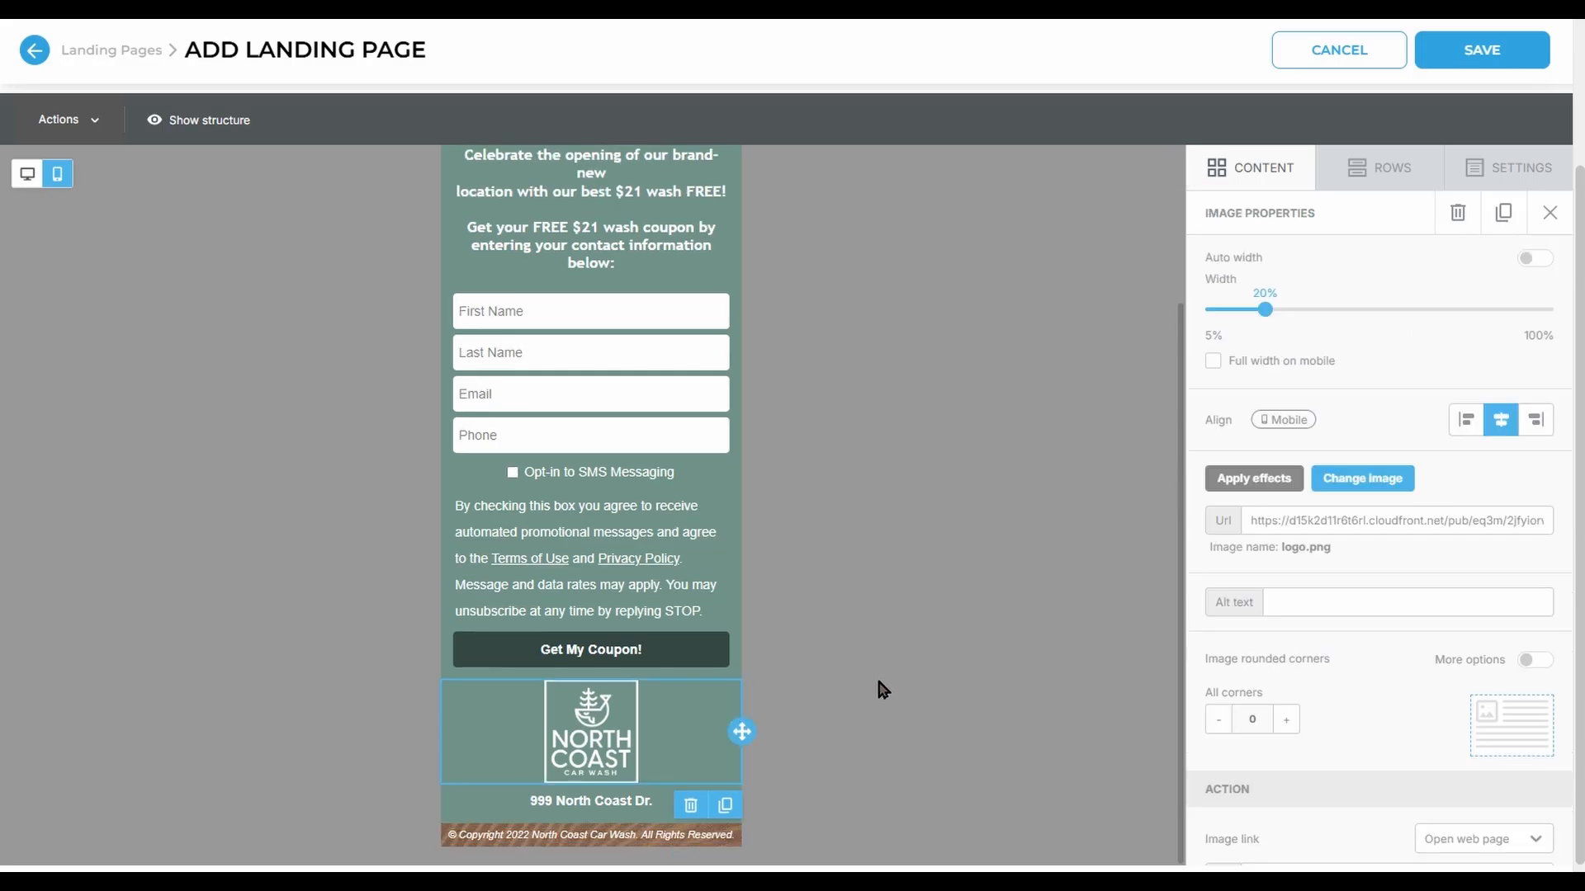
{"action": "left_click", "coordinate": [27, 174]}
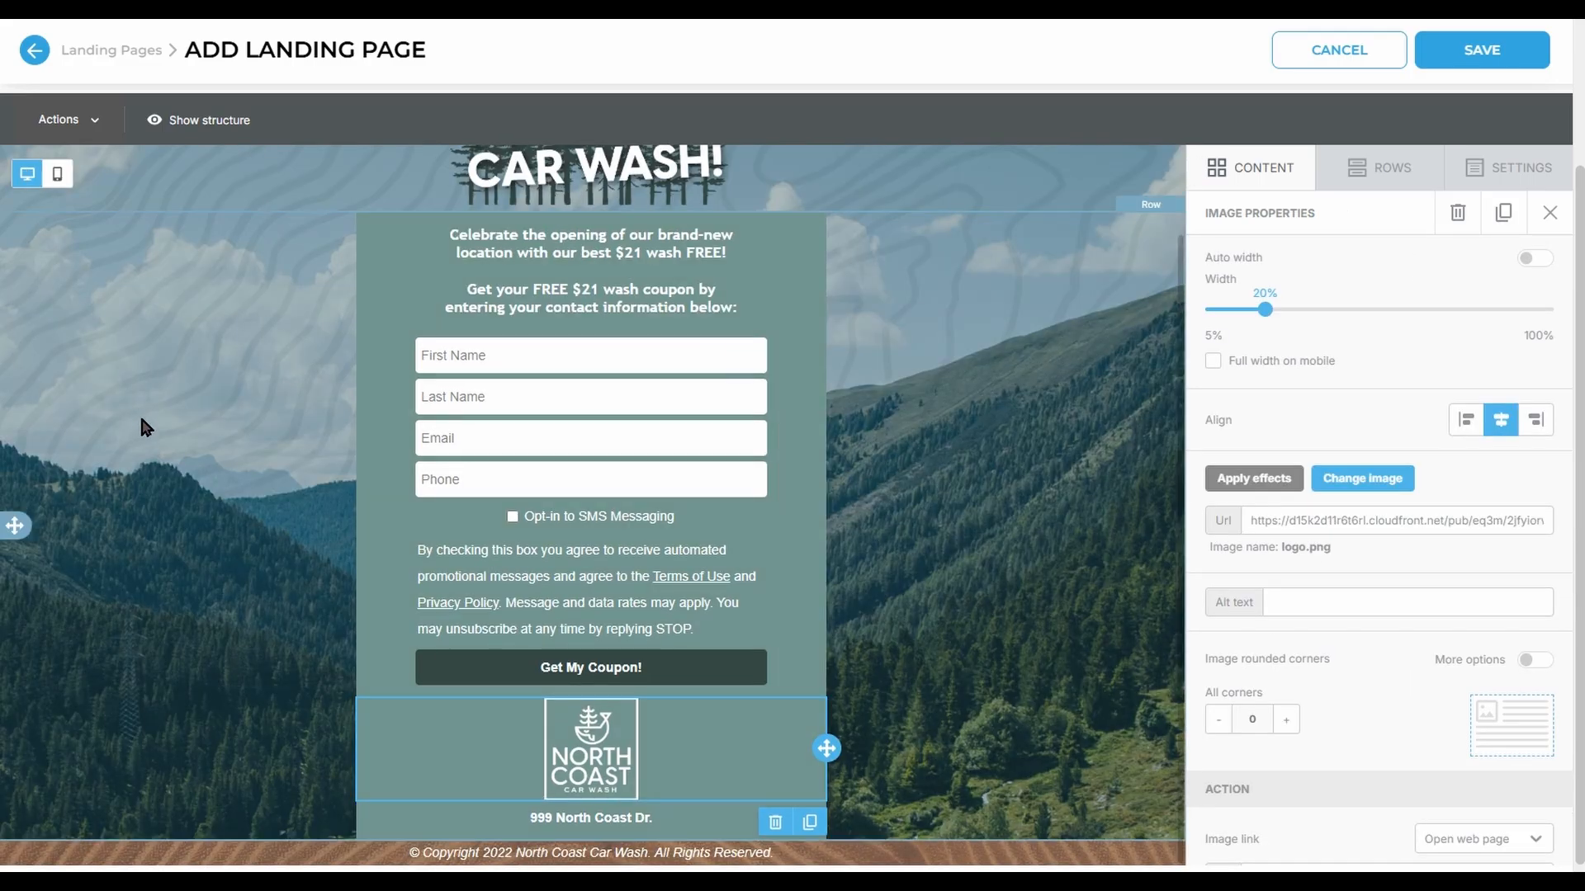
{"action": "left_click", "coordinate": [142, 422]}
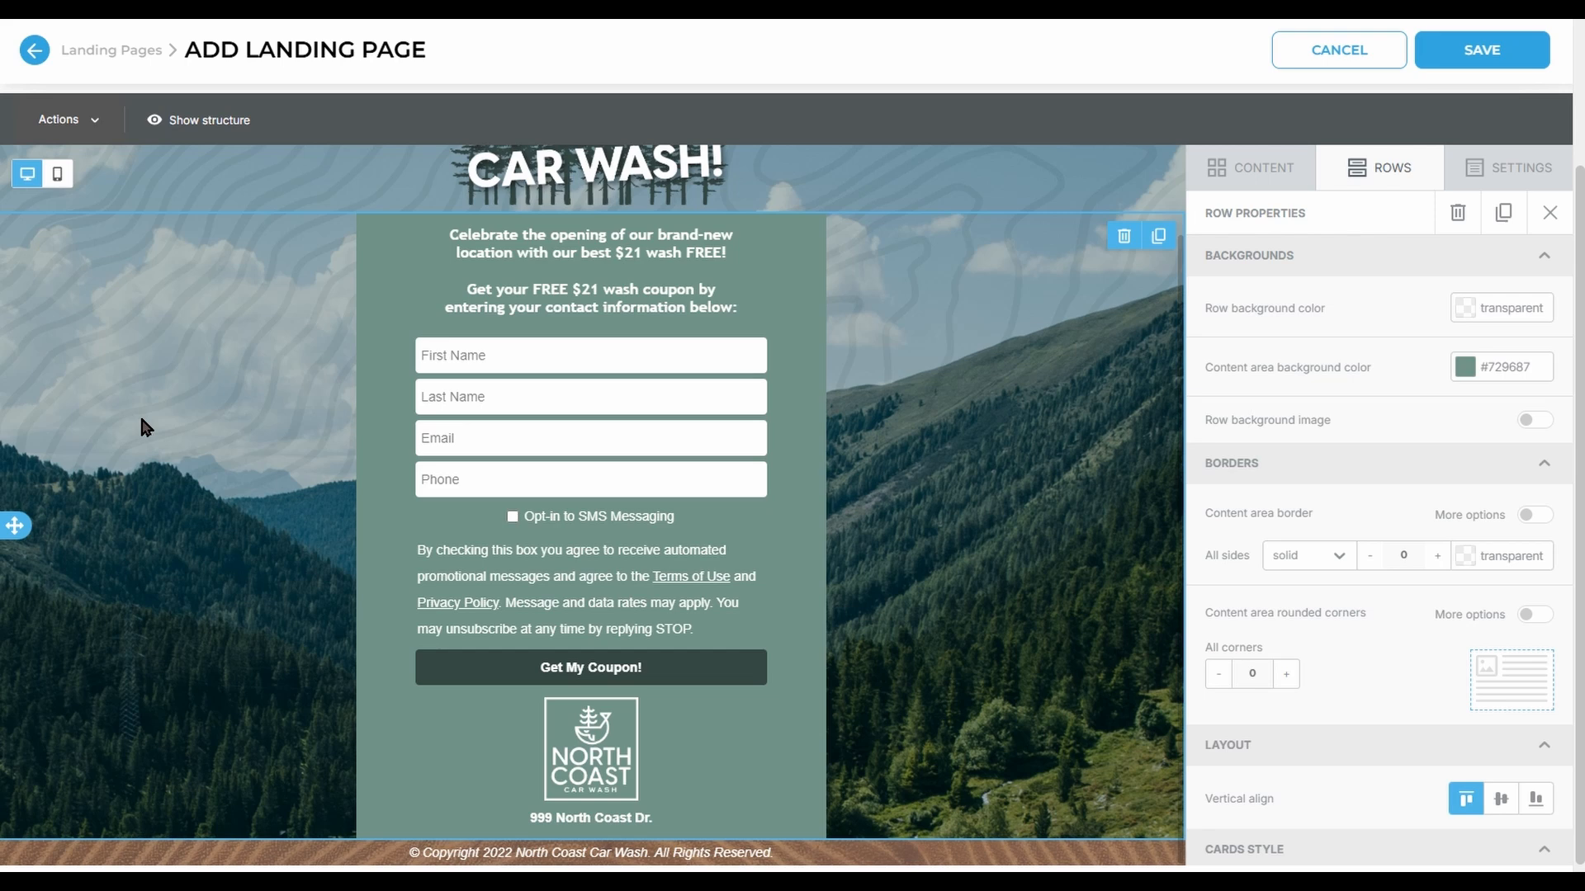
Step: Preview the whole landing page at desktop and tablet sizes
{"action": "left_click", "coordinate": [84, 122]}
{"action": "left_click", "coordinate": [76, 161]}
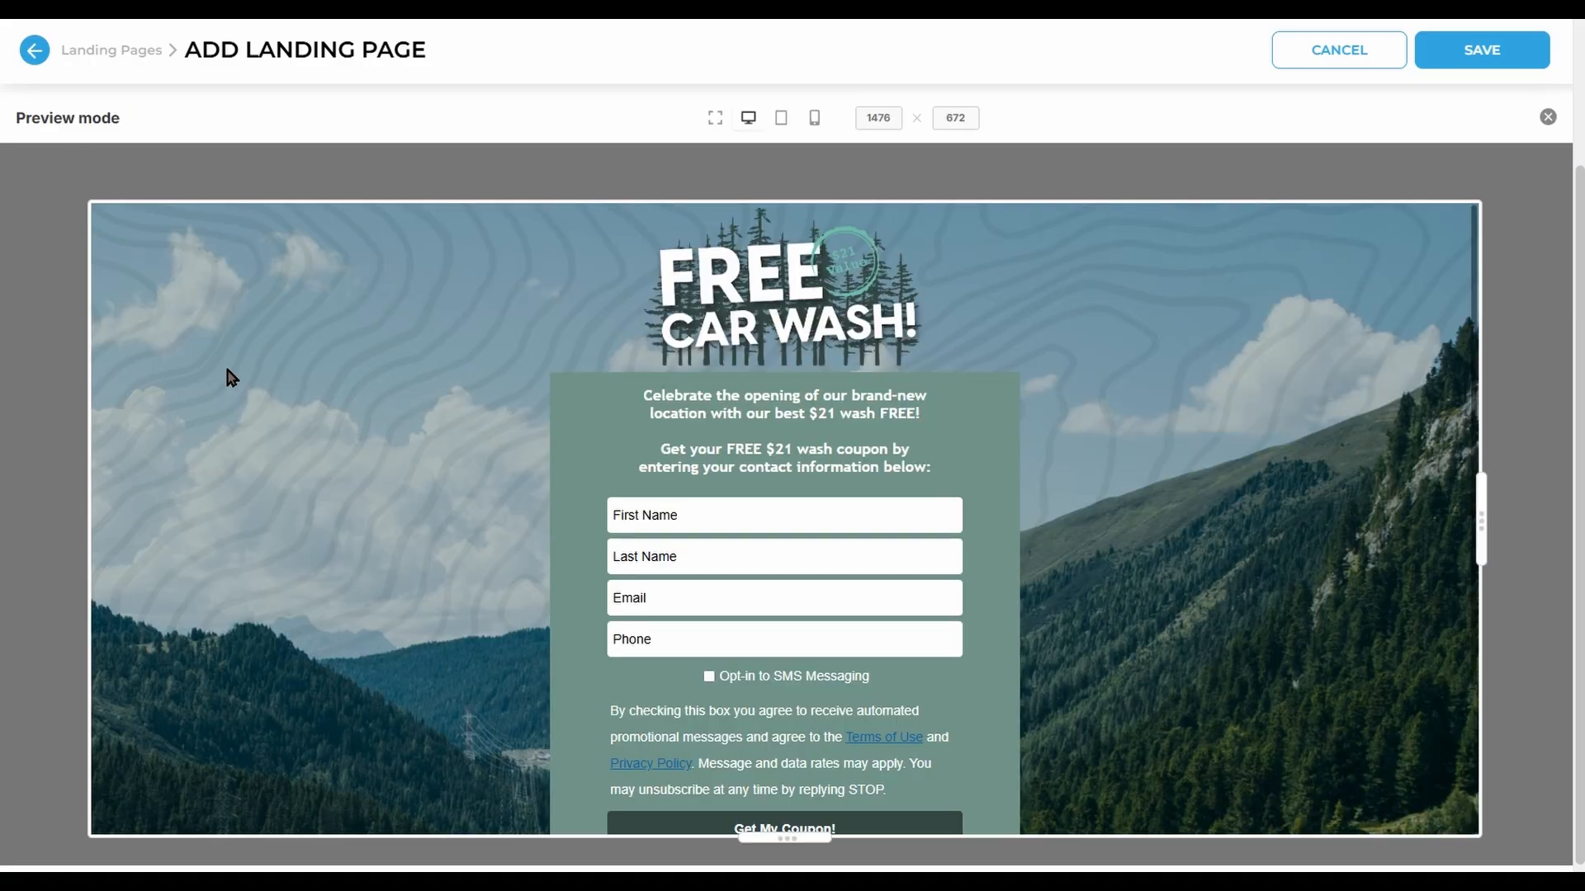
{"action": "scroll", "coordinate": [266, 454], "scroll_direction": "down", "scroll_amount": 3}
{"action": "scroll", "coordinate": [327, 418], "scroll_direction": "up", "scroll_amount": 3}
{"action": "left_click", "coordinate": [780, 117]}
{"action": "scroll", "coordinate": [434, 494], "scroll_direction": "down", "scroll_amount": 2}
{"action": "scroll", "coordinate": [433, 488], "scroll_direction": "up", "scroll_amount": 2}
Step: Check the landing page preview at phone size and full screen, and return to the editor
{"action": "left_click", "coordinate": [814, 117]}
{"action": "scroll", "coordinate": [651, 364], "scroll_direction": "down", "scroll_amount": 3}
{"action": "scroll", "coordinate": [652, 371], "scroll_direction": "up", "scroll_amount": 3}
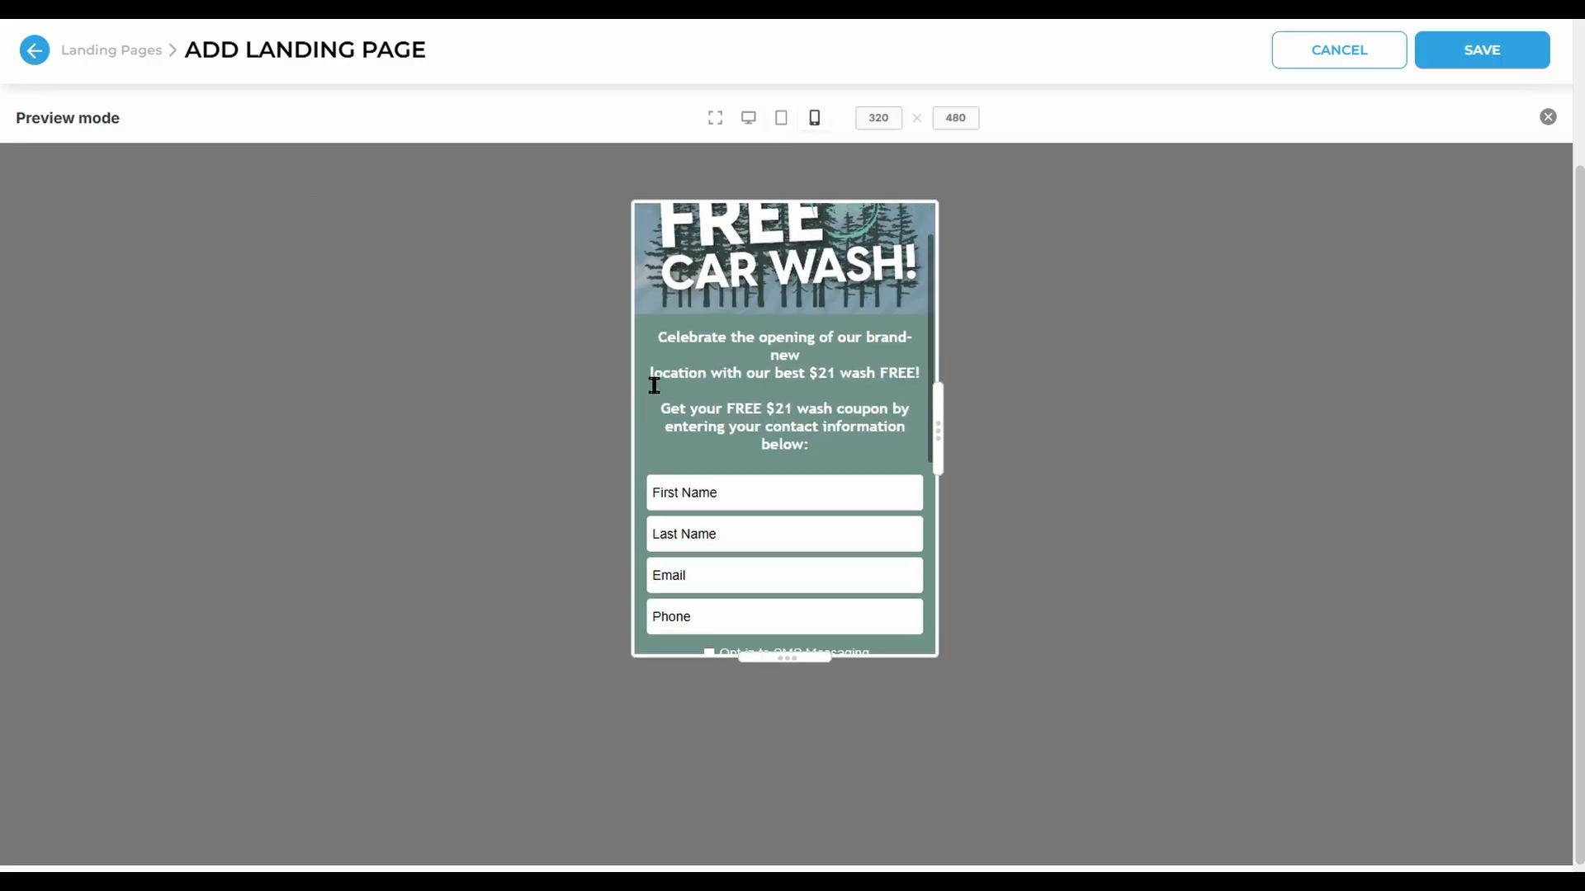
{"action": "left_click", "coordinate": [715, 118]}
{"action": "scroll", "coordinate": [353, 449], "scroll_direction": "down", "scroll_amount": 2}
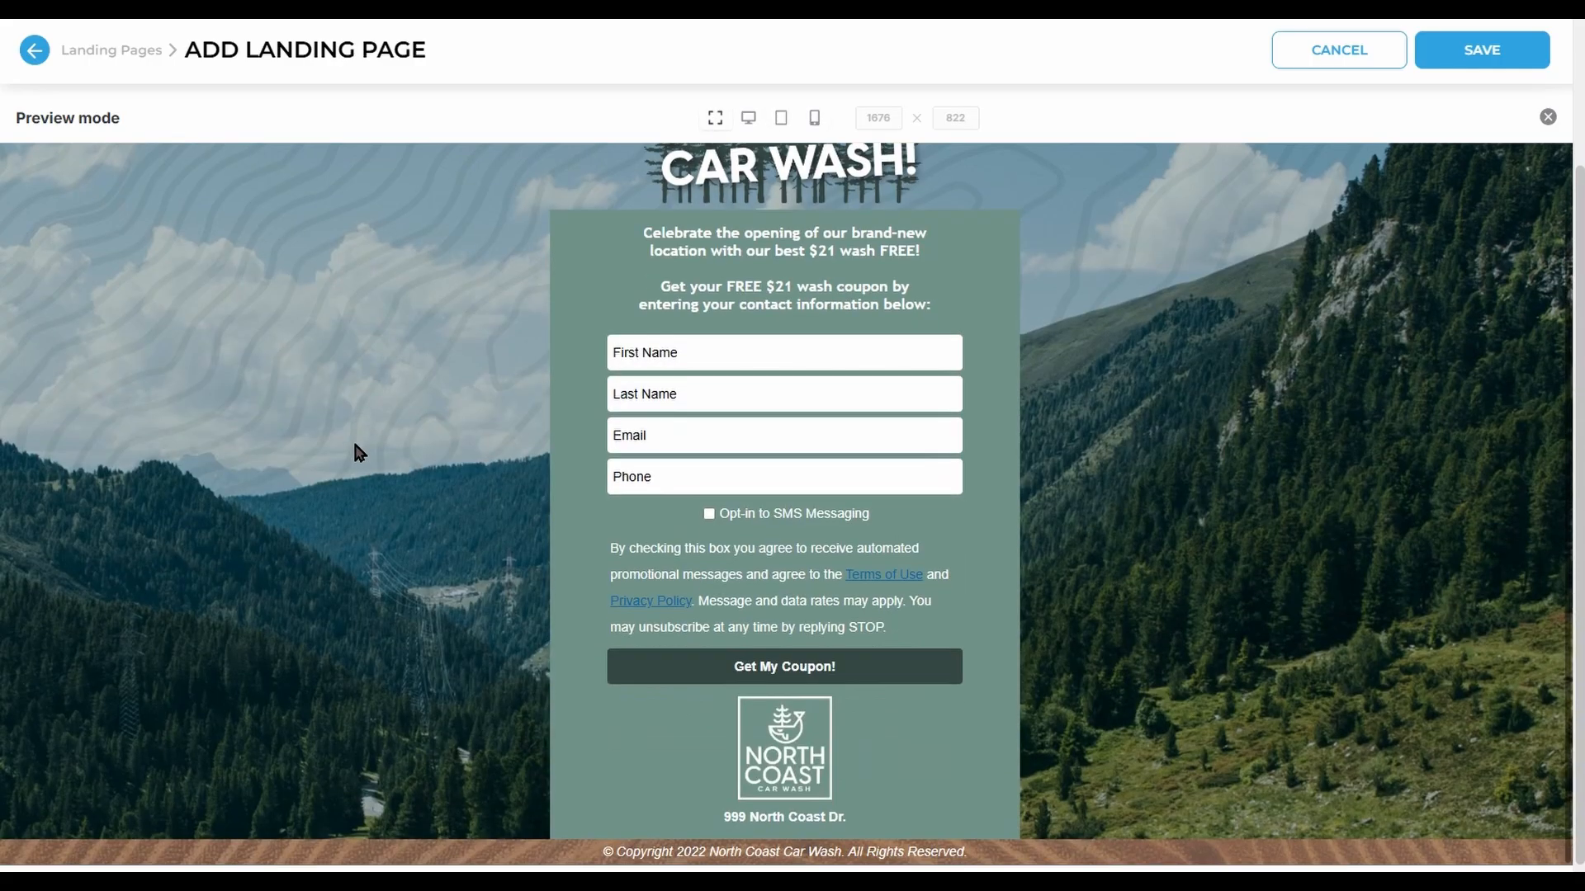
{"action": "scroll", "coordinate": [246, 485], "scroll_direction": "up", "scroll_amount": 2}
{"action": "left_click", "coordinate": [1548, 117]}
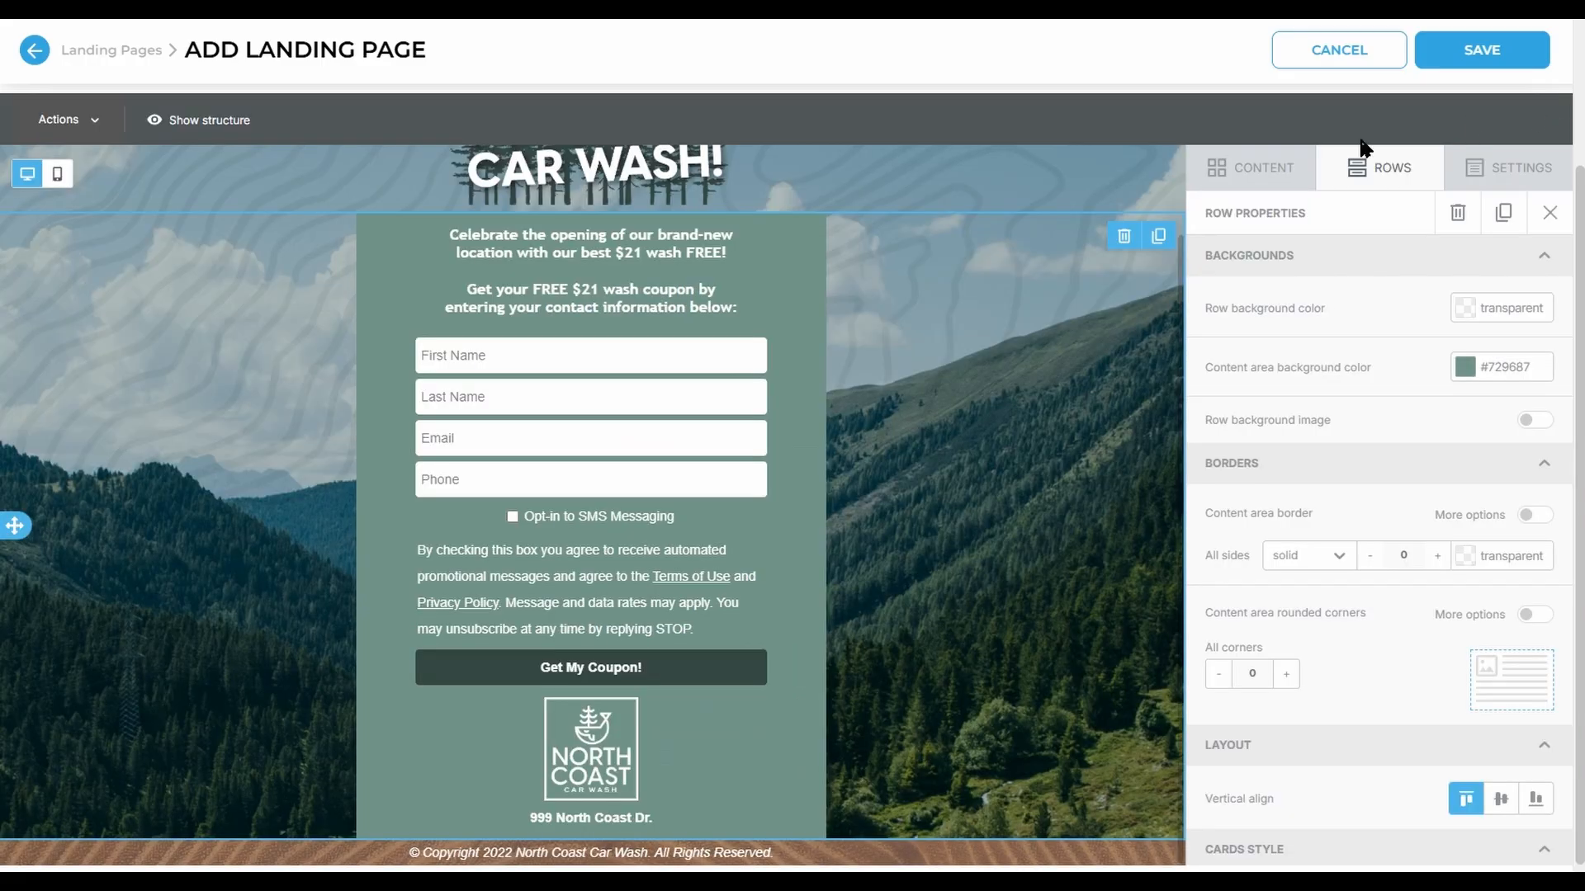
Step: Save the landing page as a draft and try to publish Free Wash Landing Page from the landing pages list
{"action": "left_click", "coordinate": [1482, 51]}
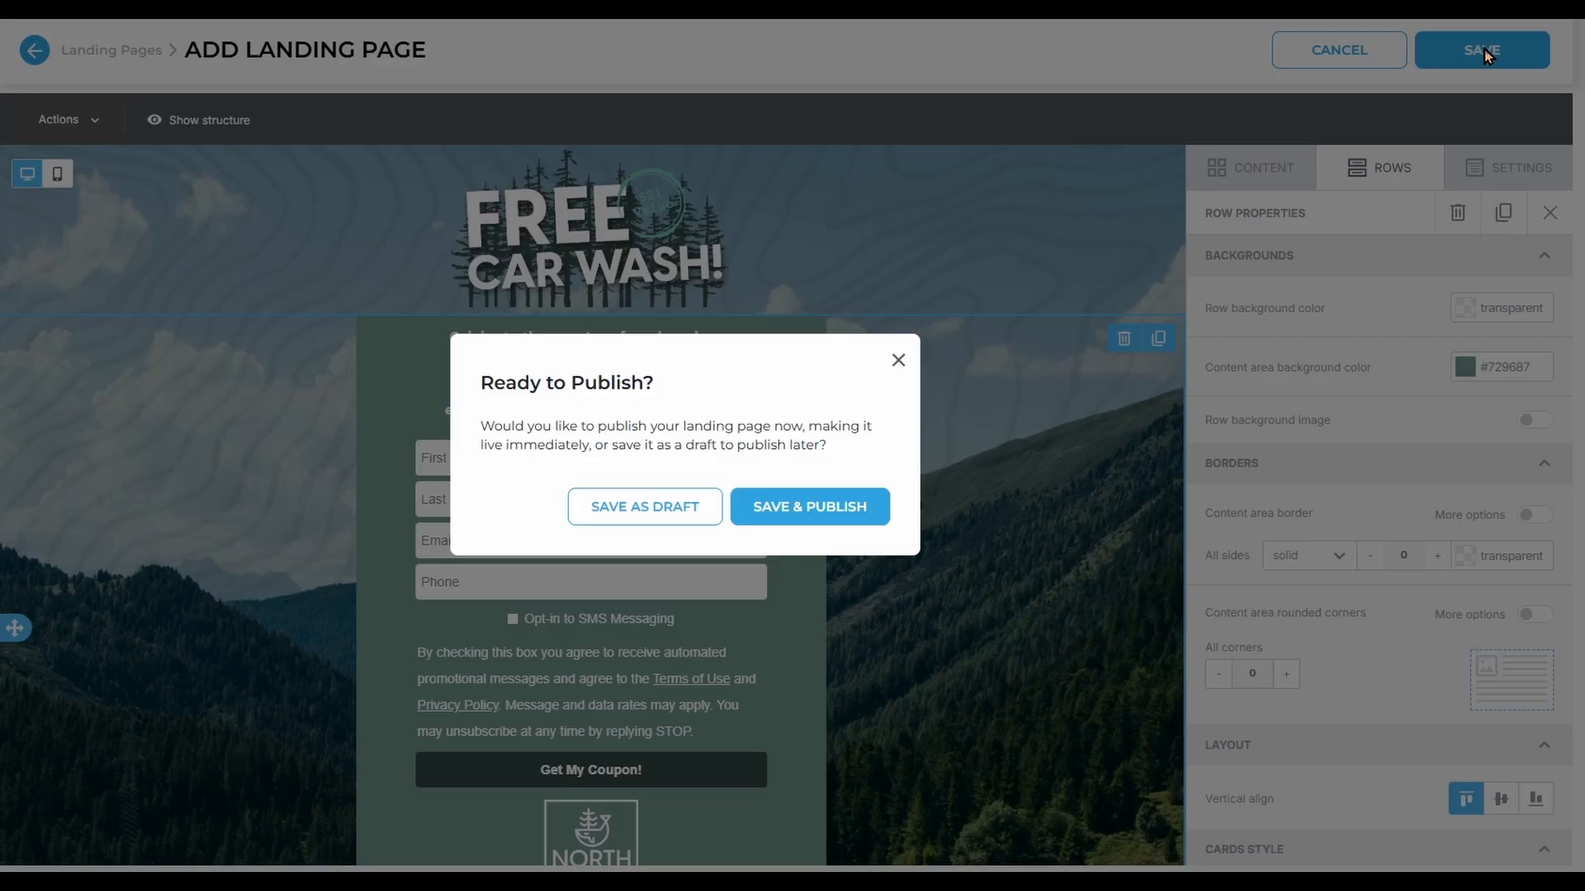
{"action": "left_click", "coordinate": [638, 509]}
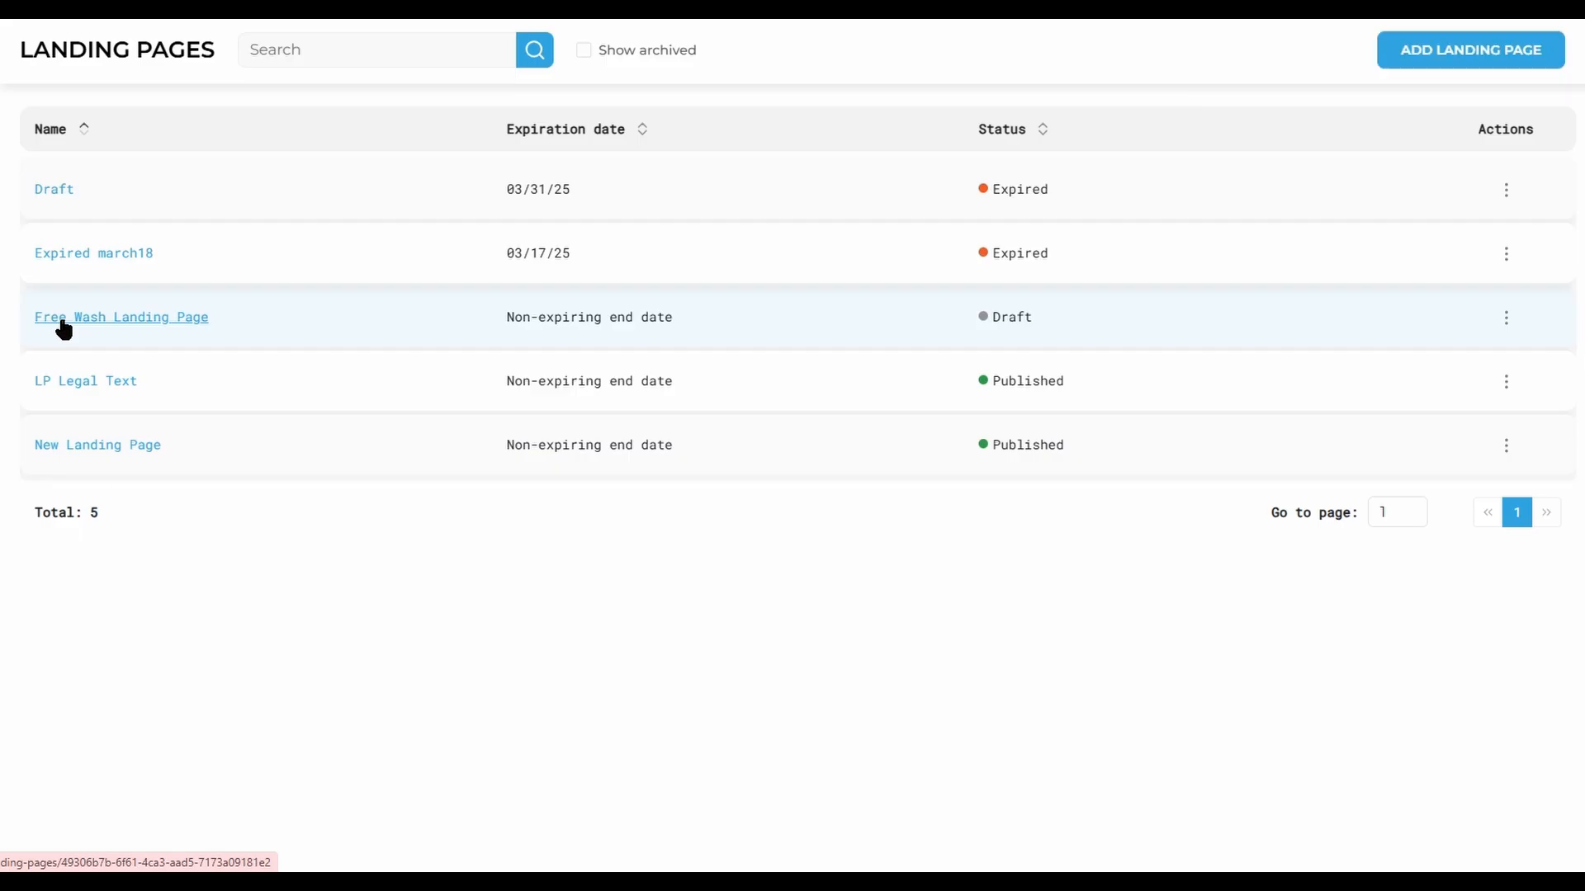
{"action": "left_click", "coordinate": [1507, 319]}
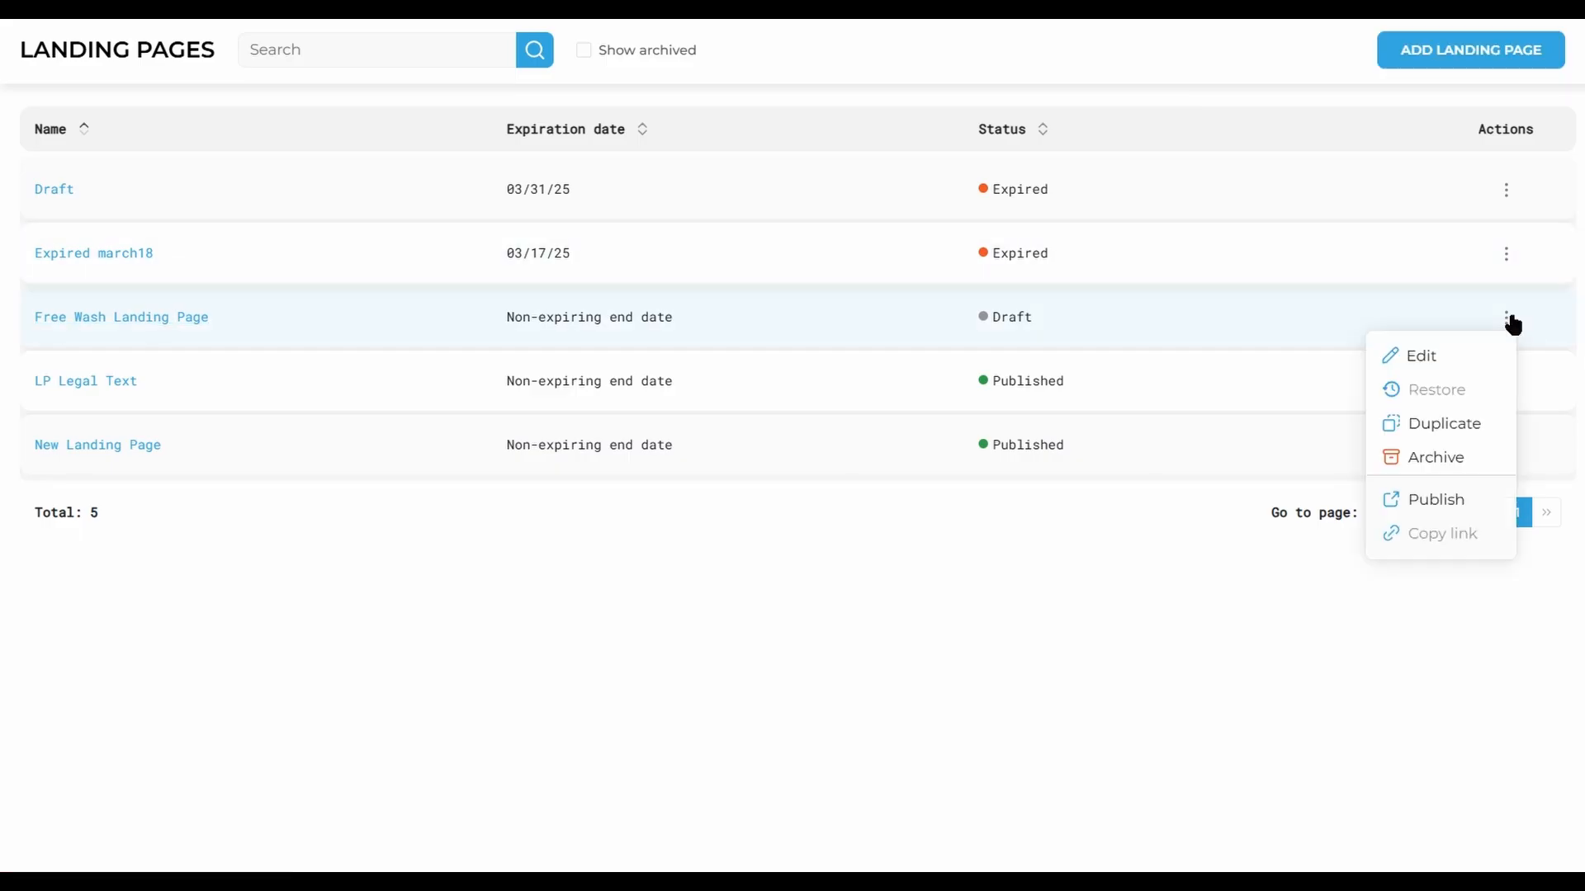
{"action": "left_click", "coordinate": [1464, 503]}
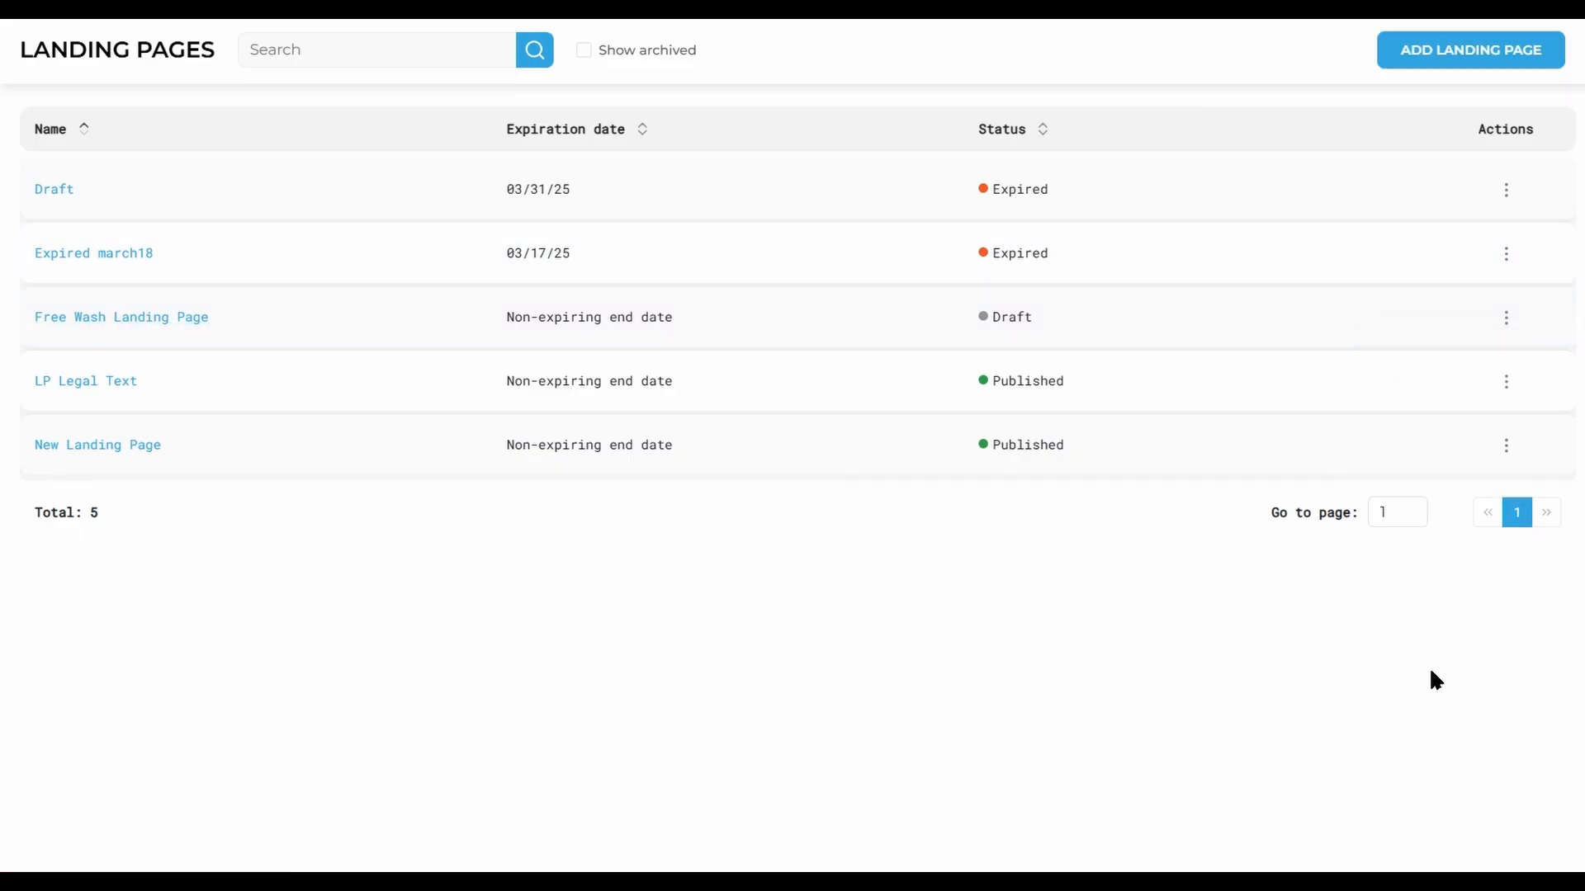